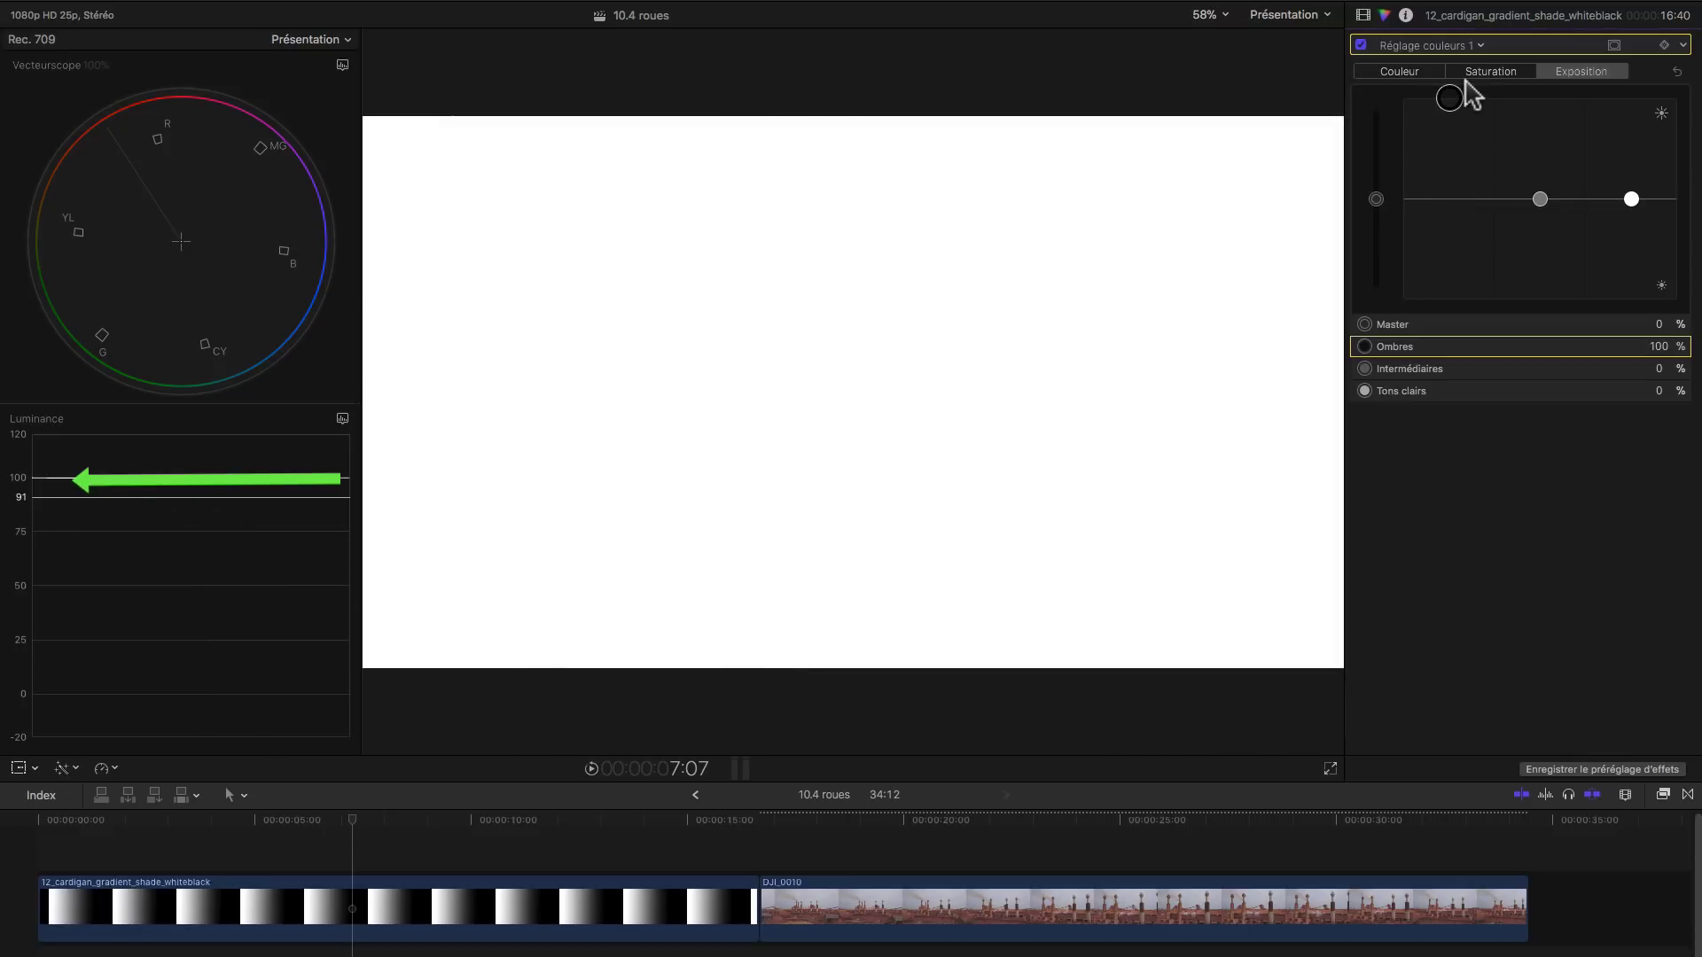
# - Adjust the gradient clip's Tons clairs and Intermédiaires exposure in Réglage couleurs 1 to -1 %
pyautogui.click(1632, 199)
pyautogui.moveTo(1636, 192)
pyautogui.mouseDown()
pyautogui.moveTo(1642, 160)
pyautogui.moveTo(1632, 302)
pyautogui.moveTo(1652, 197)
pyautogui.mouseUp()
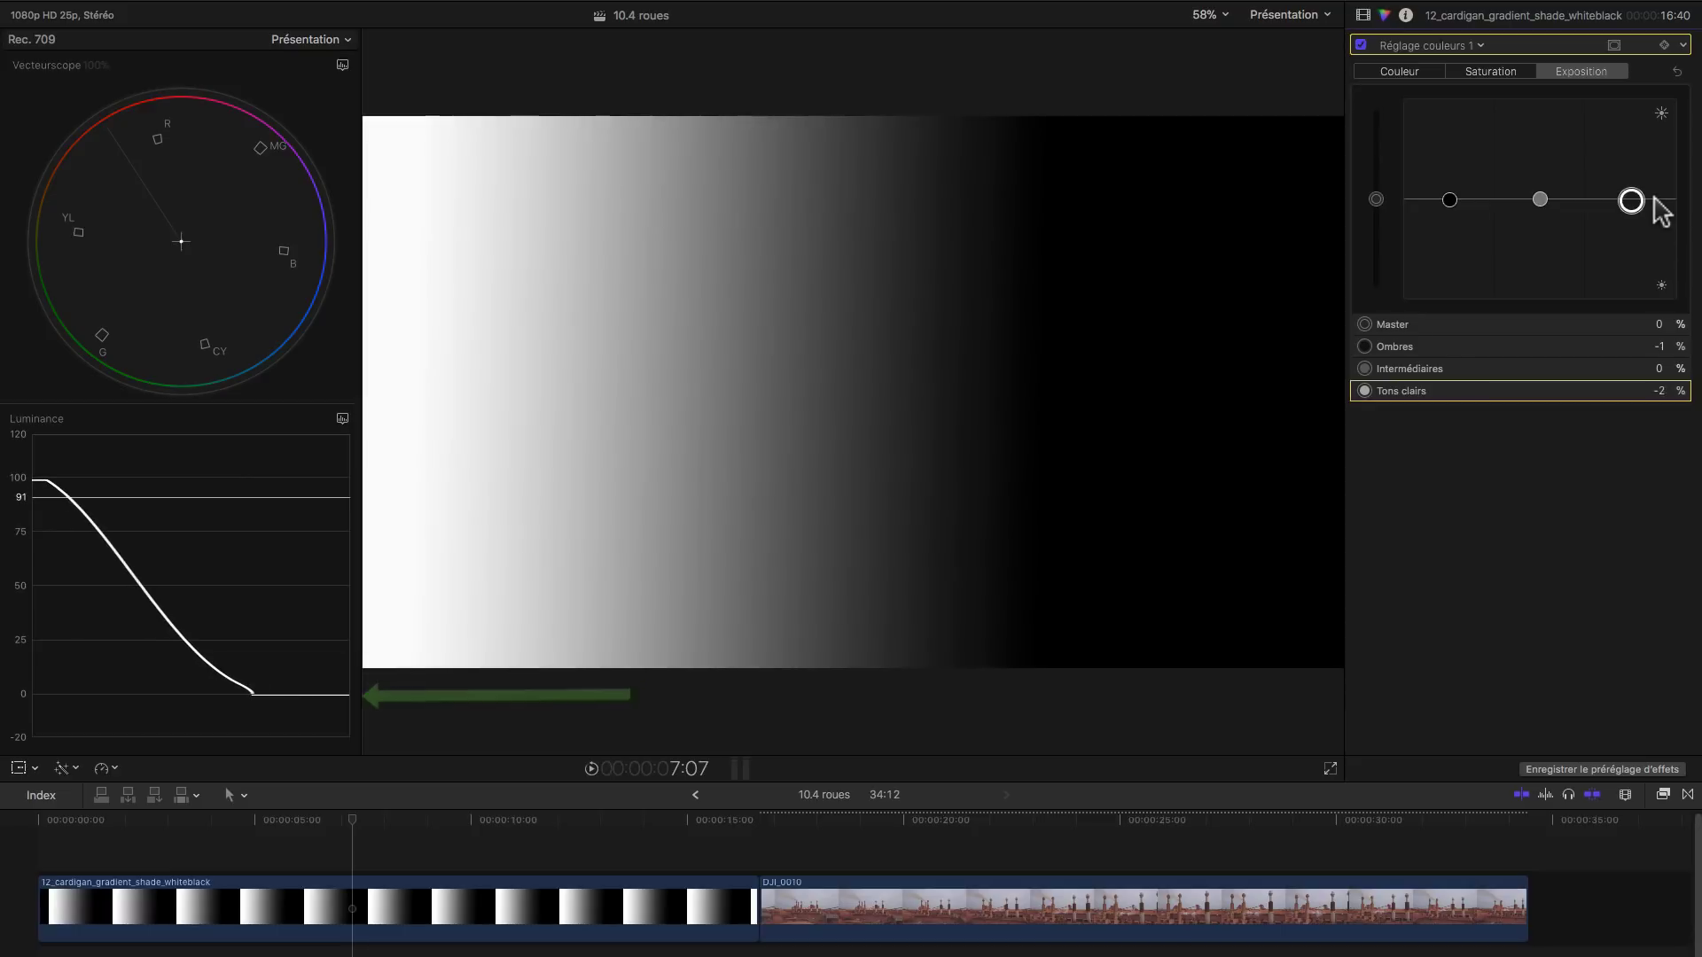
pyautogui.click(1541, 199)
pyautogui.moveTo(1541, 200)
pyautogui.mouseDown()
pyautogui.moveTo(1519, 293)
pyautogui.moveTo(1544, 98)
pyautogui.moveTo(1529, 281)
pyautogui.moveTo(1557, 106)
pyautogui.moveTo(1544, 326)
pyautogui.moveTo(1563, 98)
pyautogui.moveTo(1531, 337)
pyautogui.moveTo(1557, 189)
pyautogui.moveTo(1554, 209)
pyautogui.mouseUp()
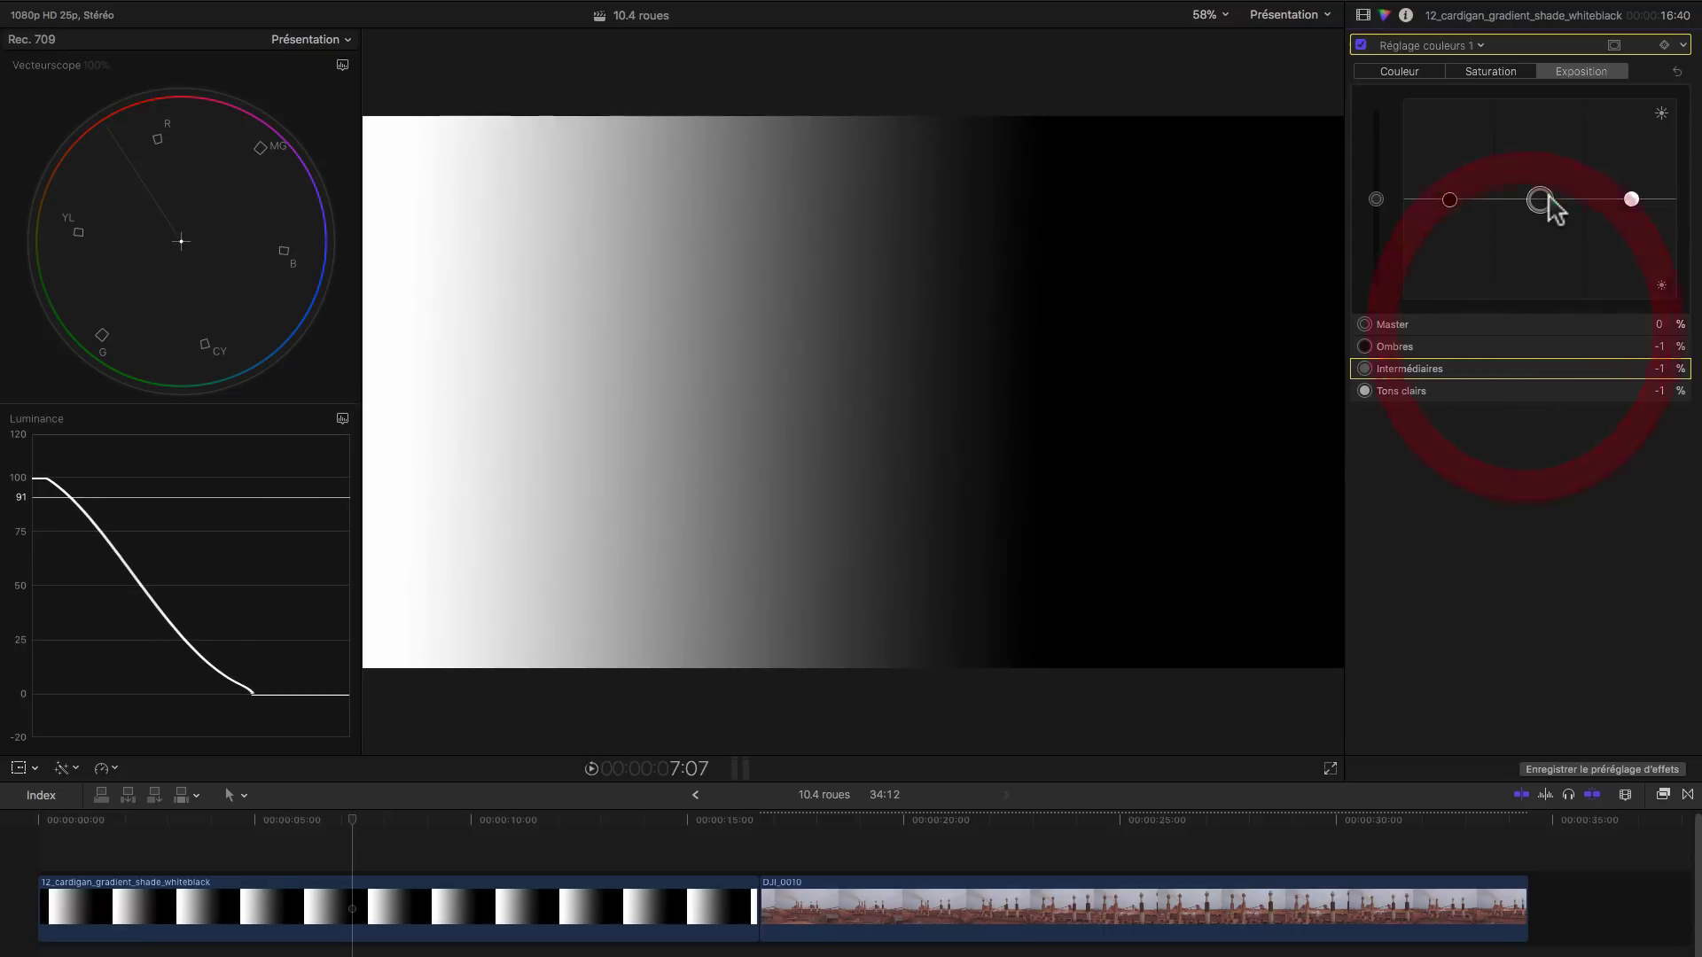
# - Add a Roues des couleurs correction to the gradient clip and try the brightness of its Ombres, Hautes lumières and Intermédiaires wheels
pyautogui.click(1422, 45)
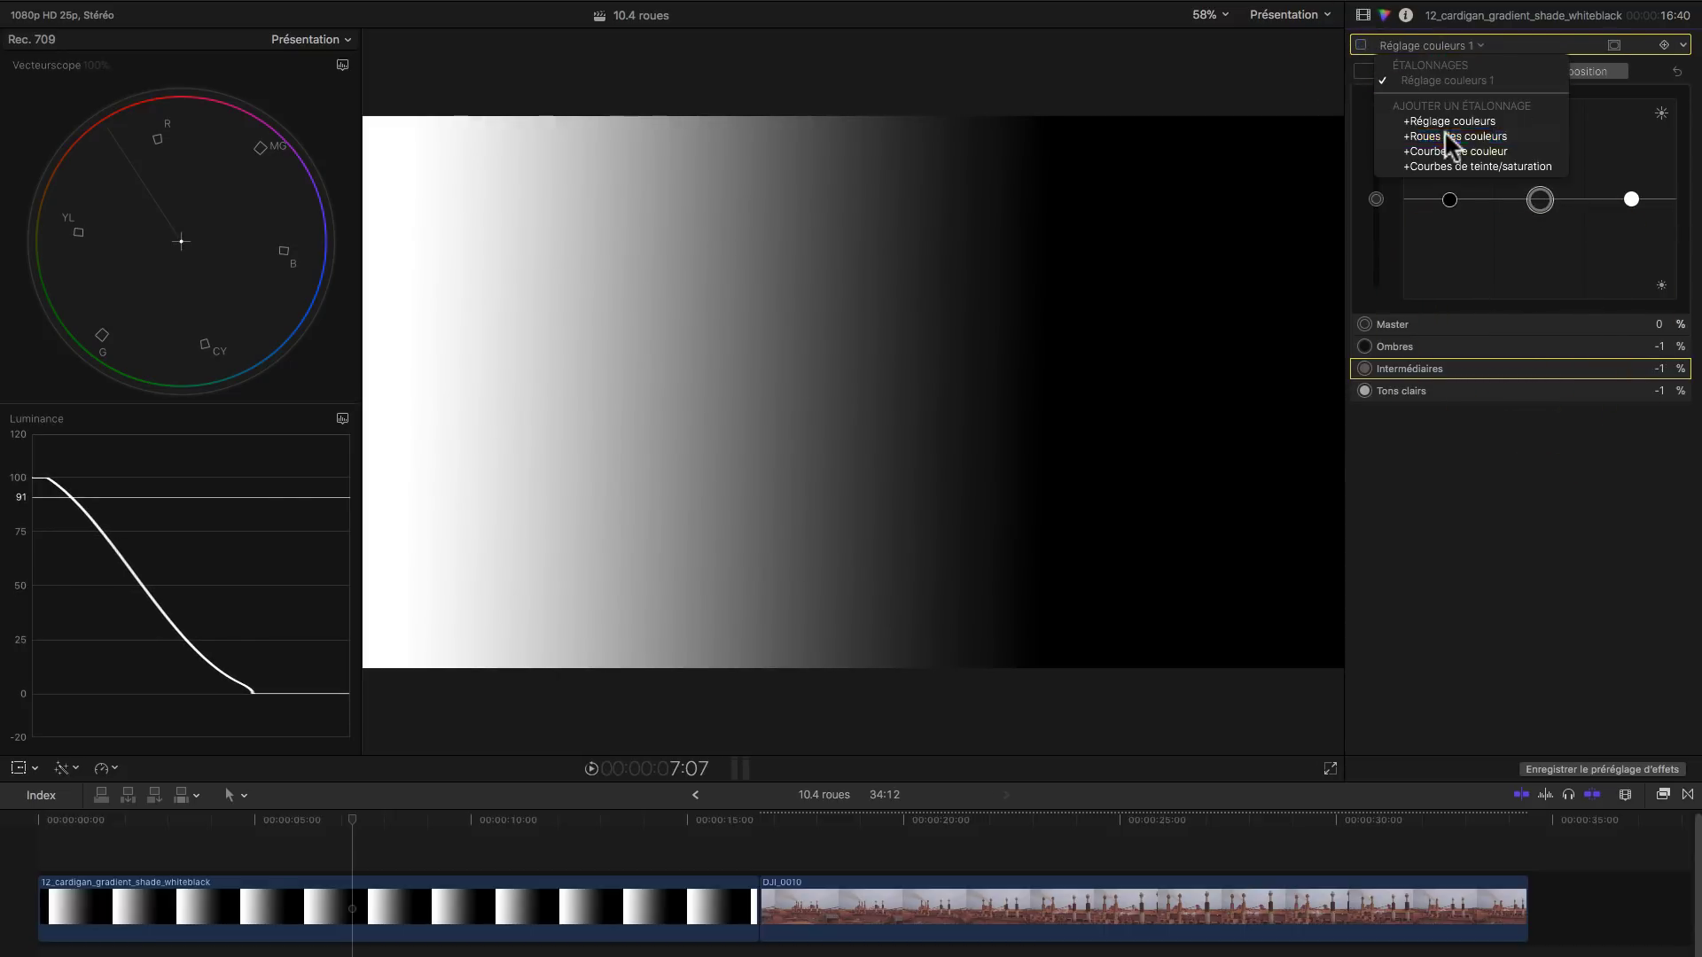
pyautogui.click(1448, 147)
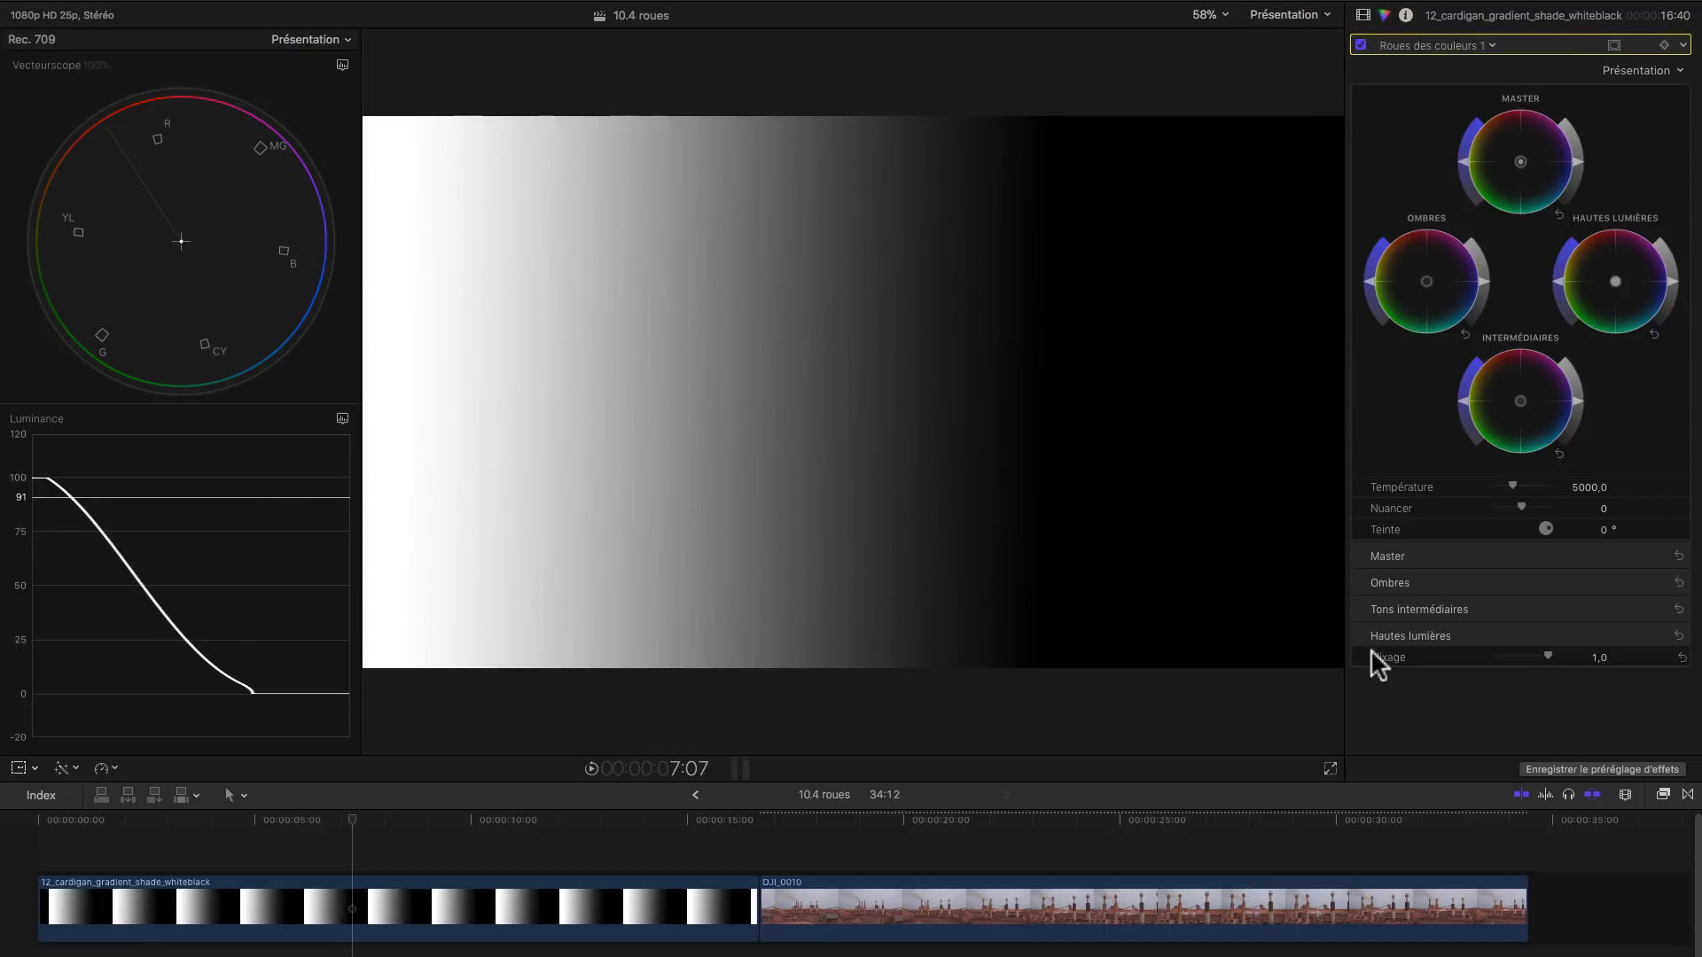
pyautogui.moveTo(1490, 288); pyautogui.dragTo(1441, 377)
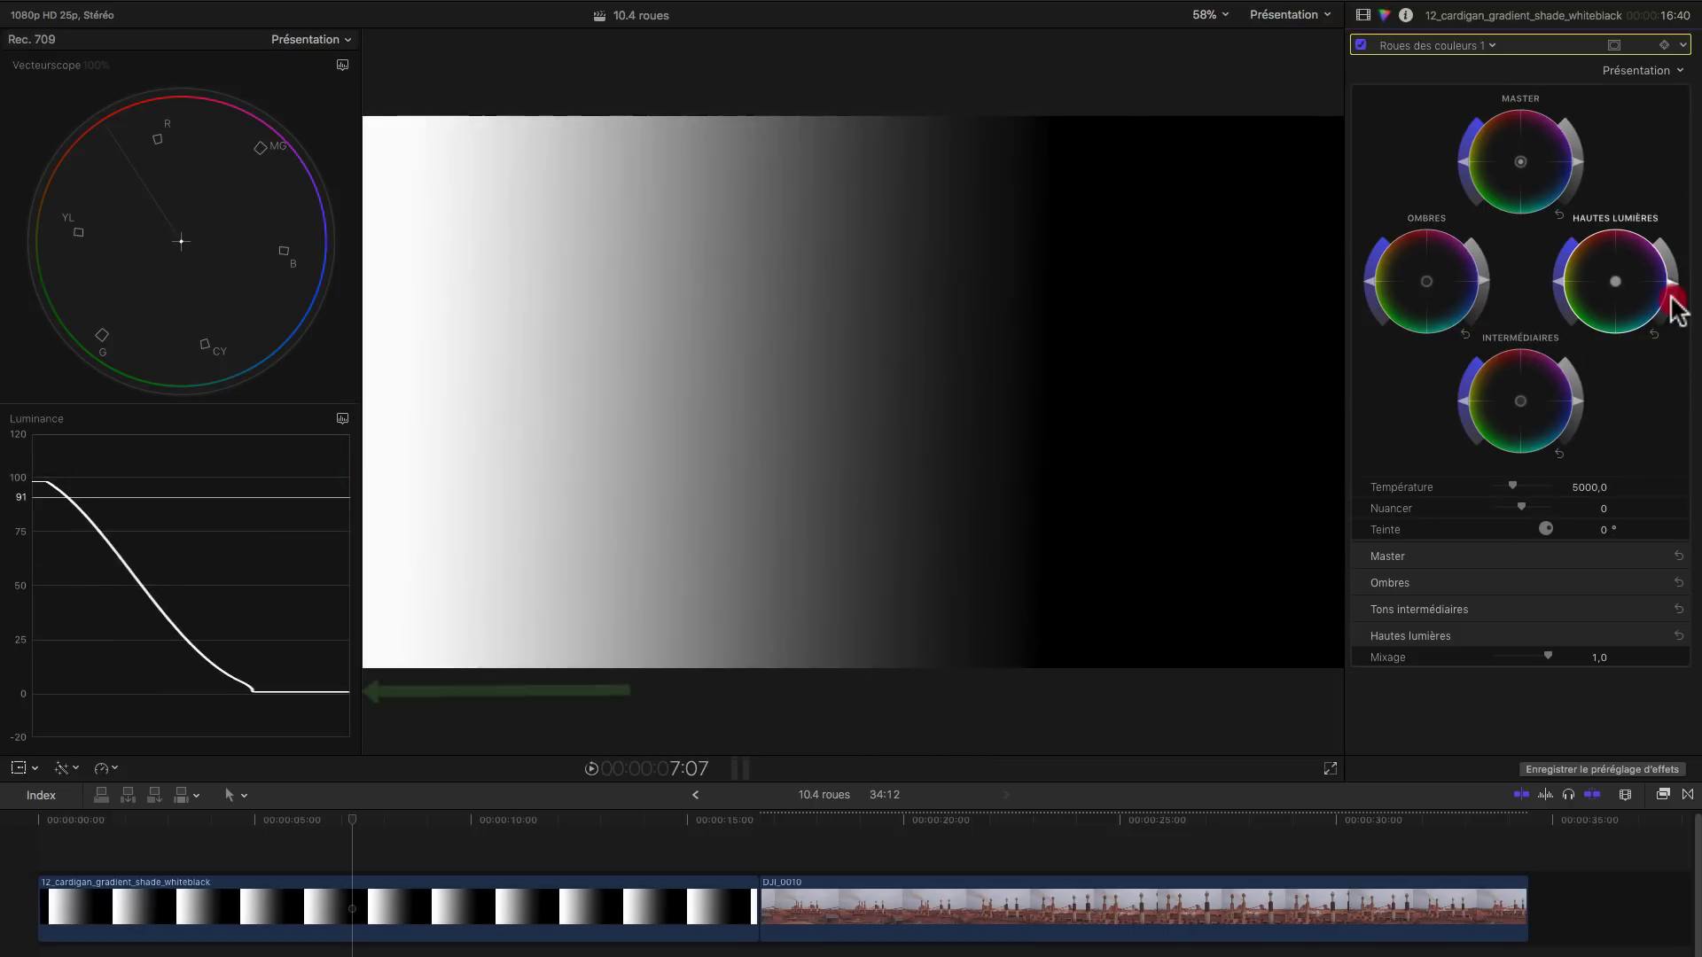
pyautogui.moveTo(1670, 299); pyautogui.dragTo(1678, 188)
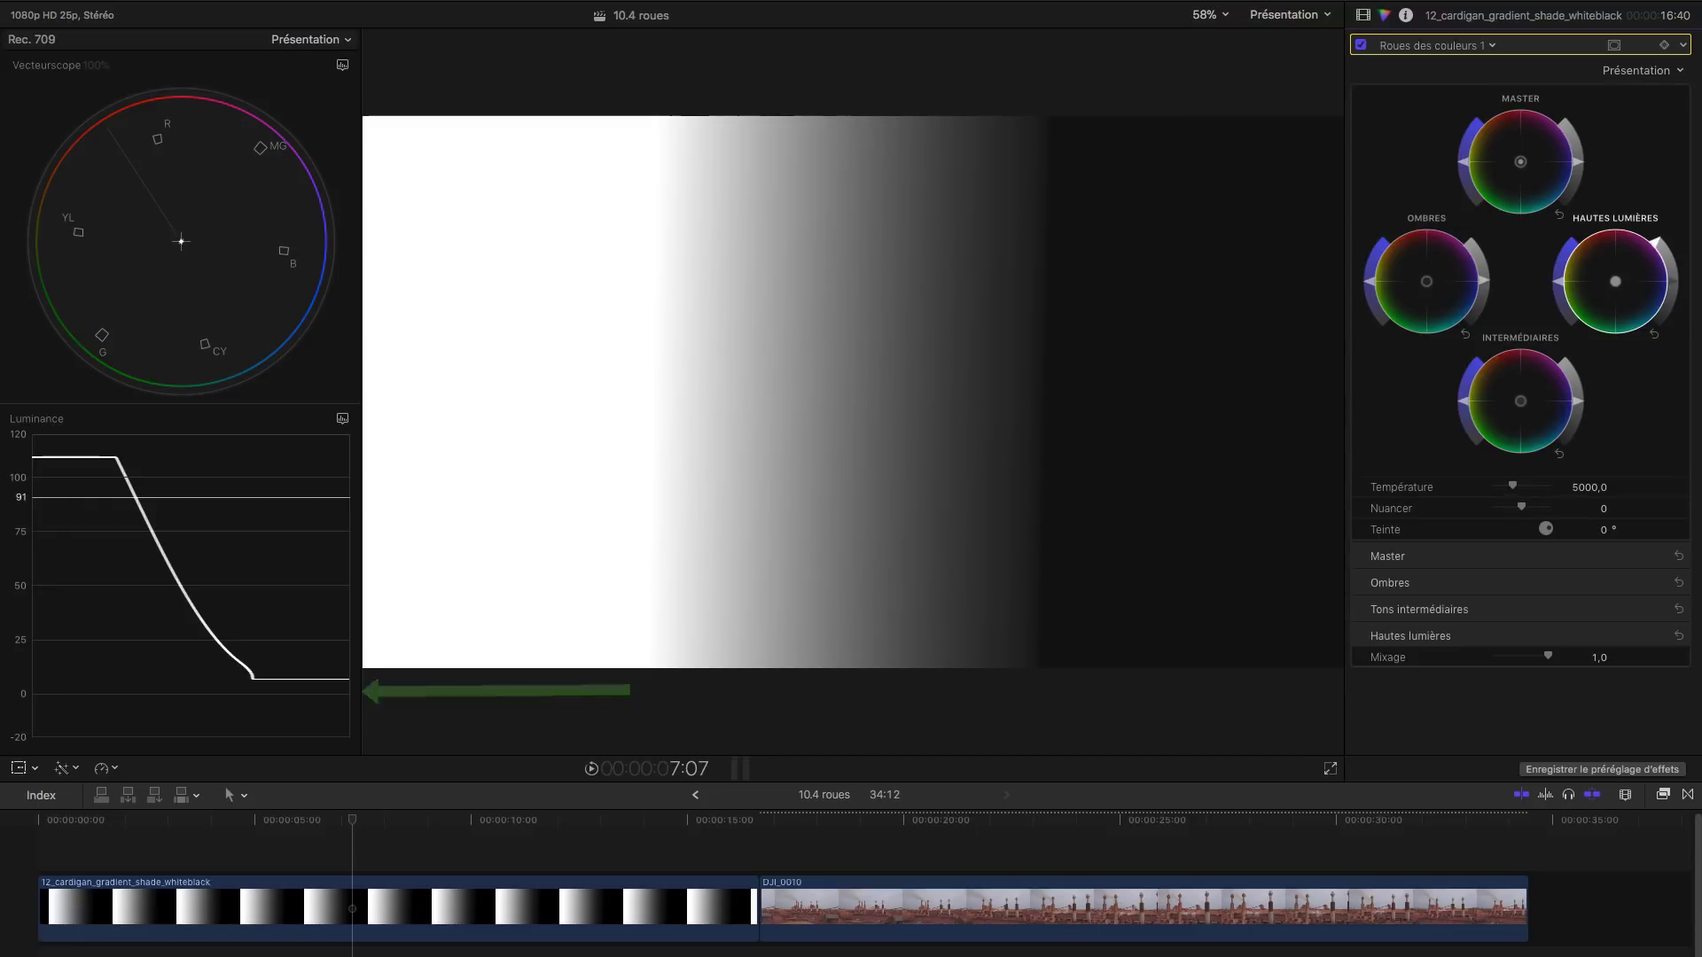
pyautogui.moveTo(1660, 253); pyautogui.dragTo(1667, 342)
pyautogui.moveTo(1578, 401)
pyautogui.mouseDown()
pyautogui.moveTo(1570, 332)
pyautogui.moveTo(1554, 452)
pyautogui.moveTo(1588, 396)
pyautogui.moveTo(1577, 361)
pyautogui.moveTo(1583, 412)
pyautogui.mouseUp()
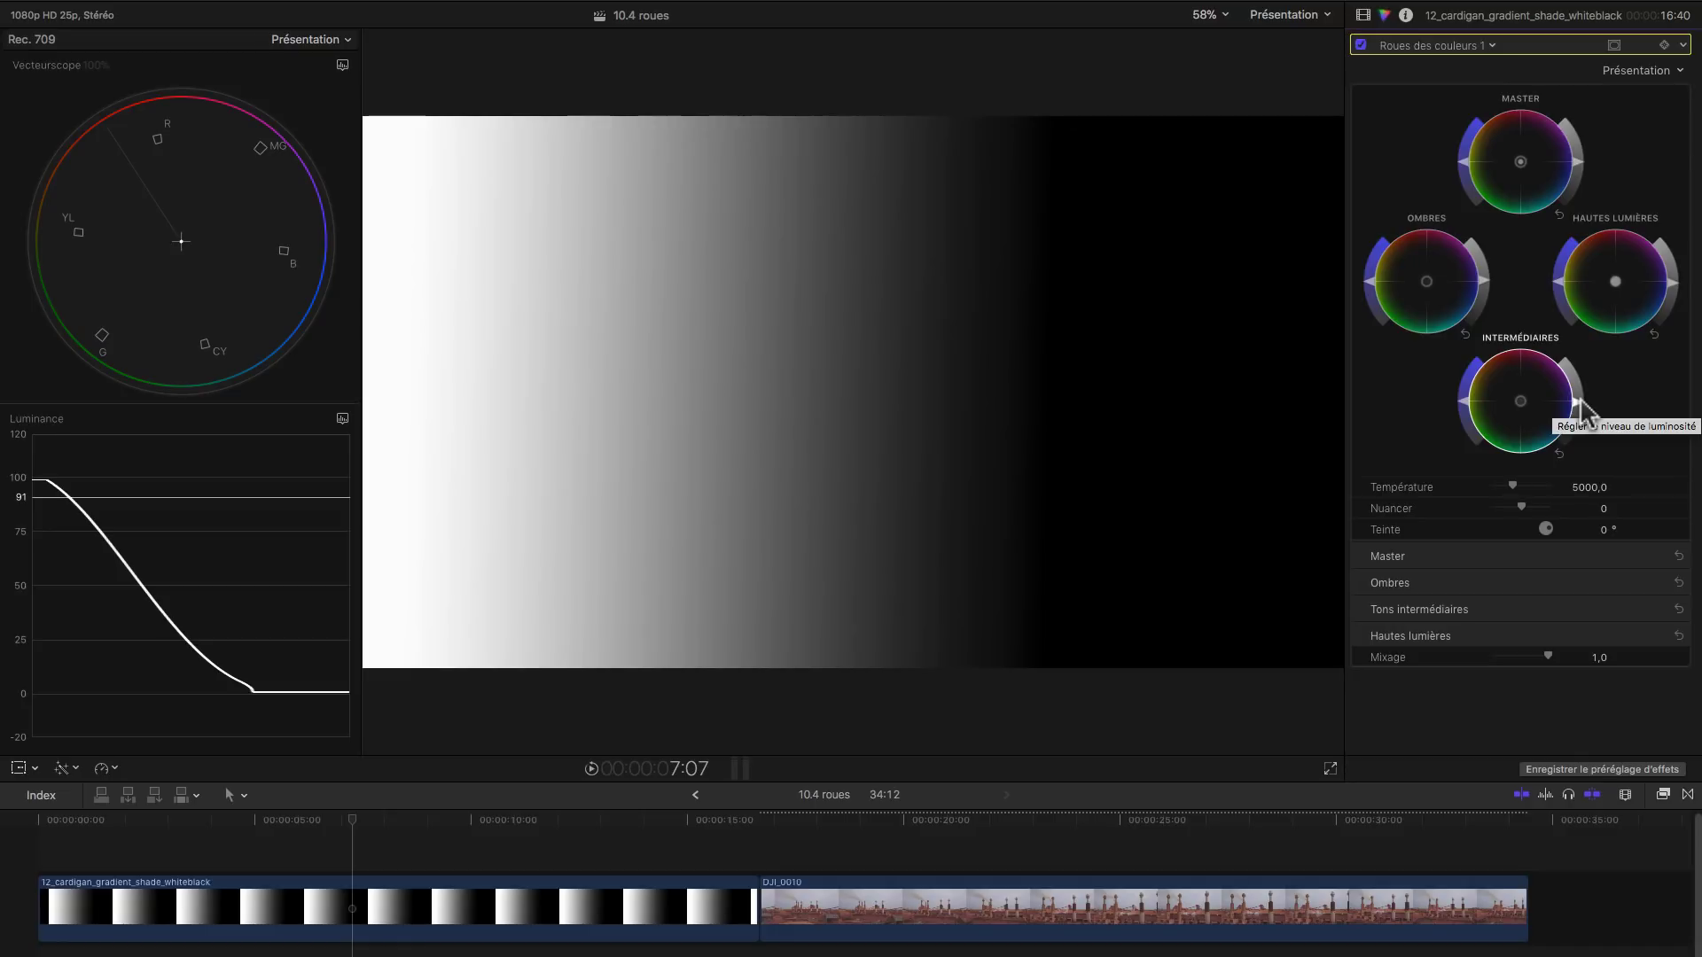
# - Check the Réglage couleurs 1 correction, return to Roues des couleurs 1 and disable it on the gradient clip
pyautogui.click(1444, 46)
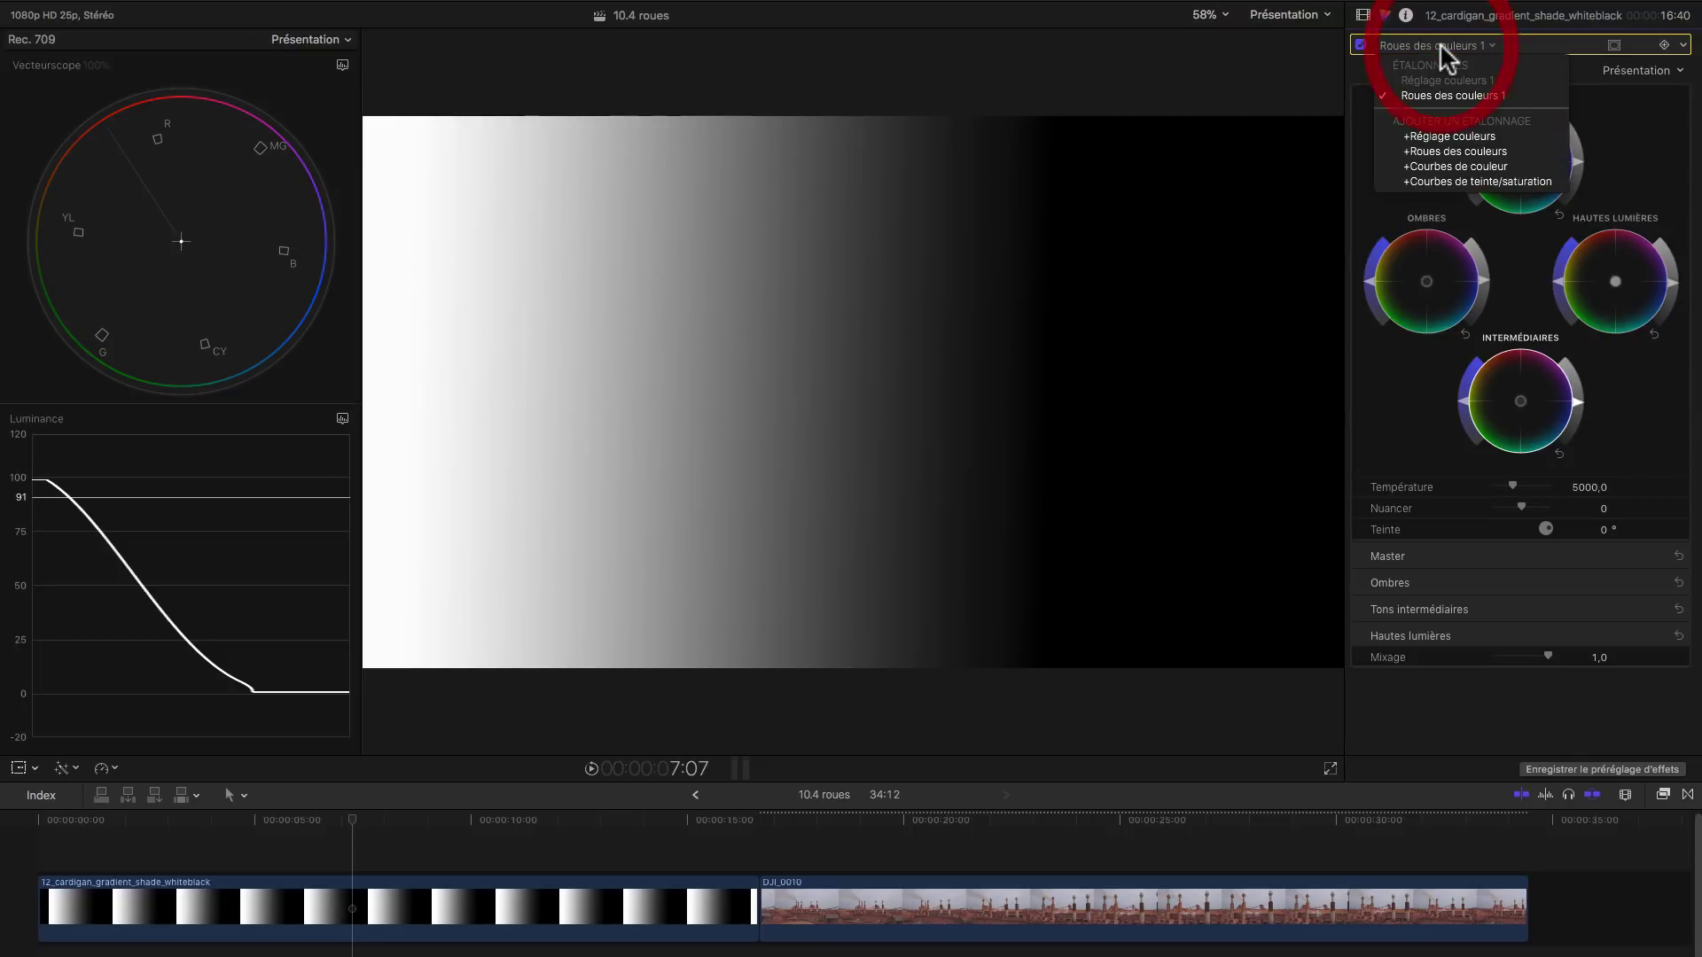
pyautogui.click(1443, 80)
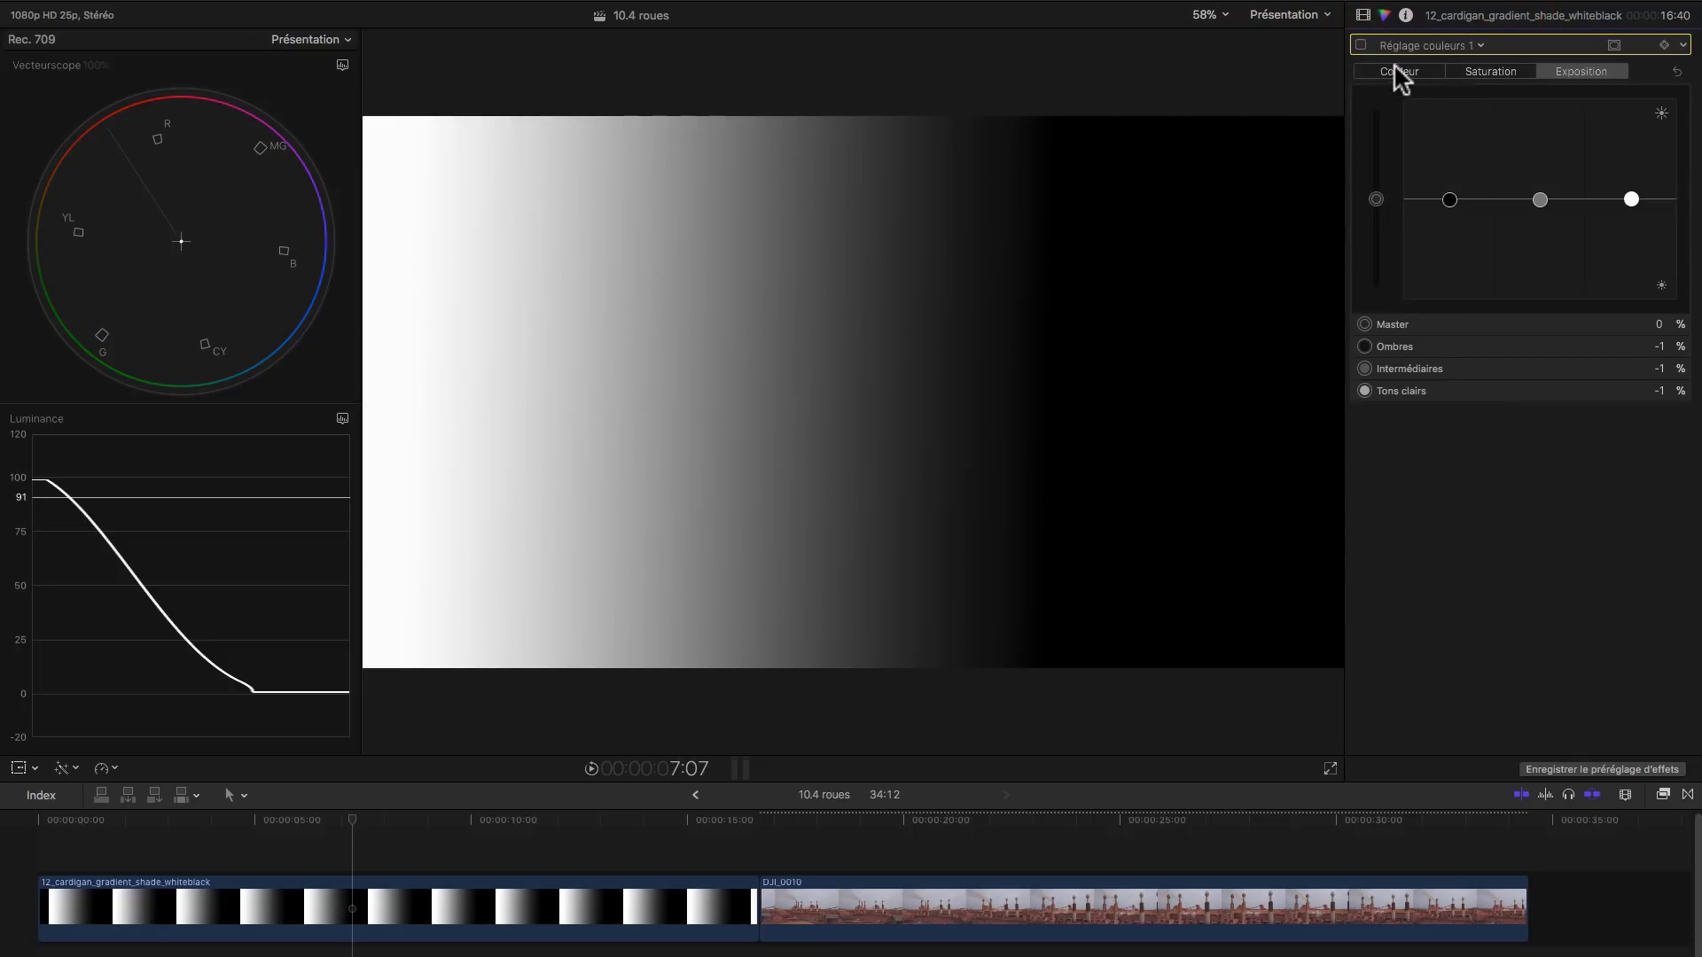
pyautogui.click(1408, 42)
pyautogui.click(1402, 90)
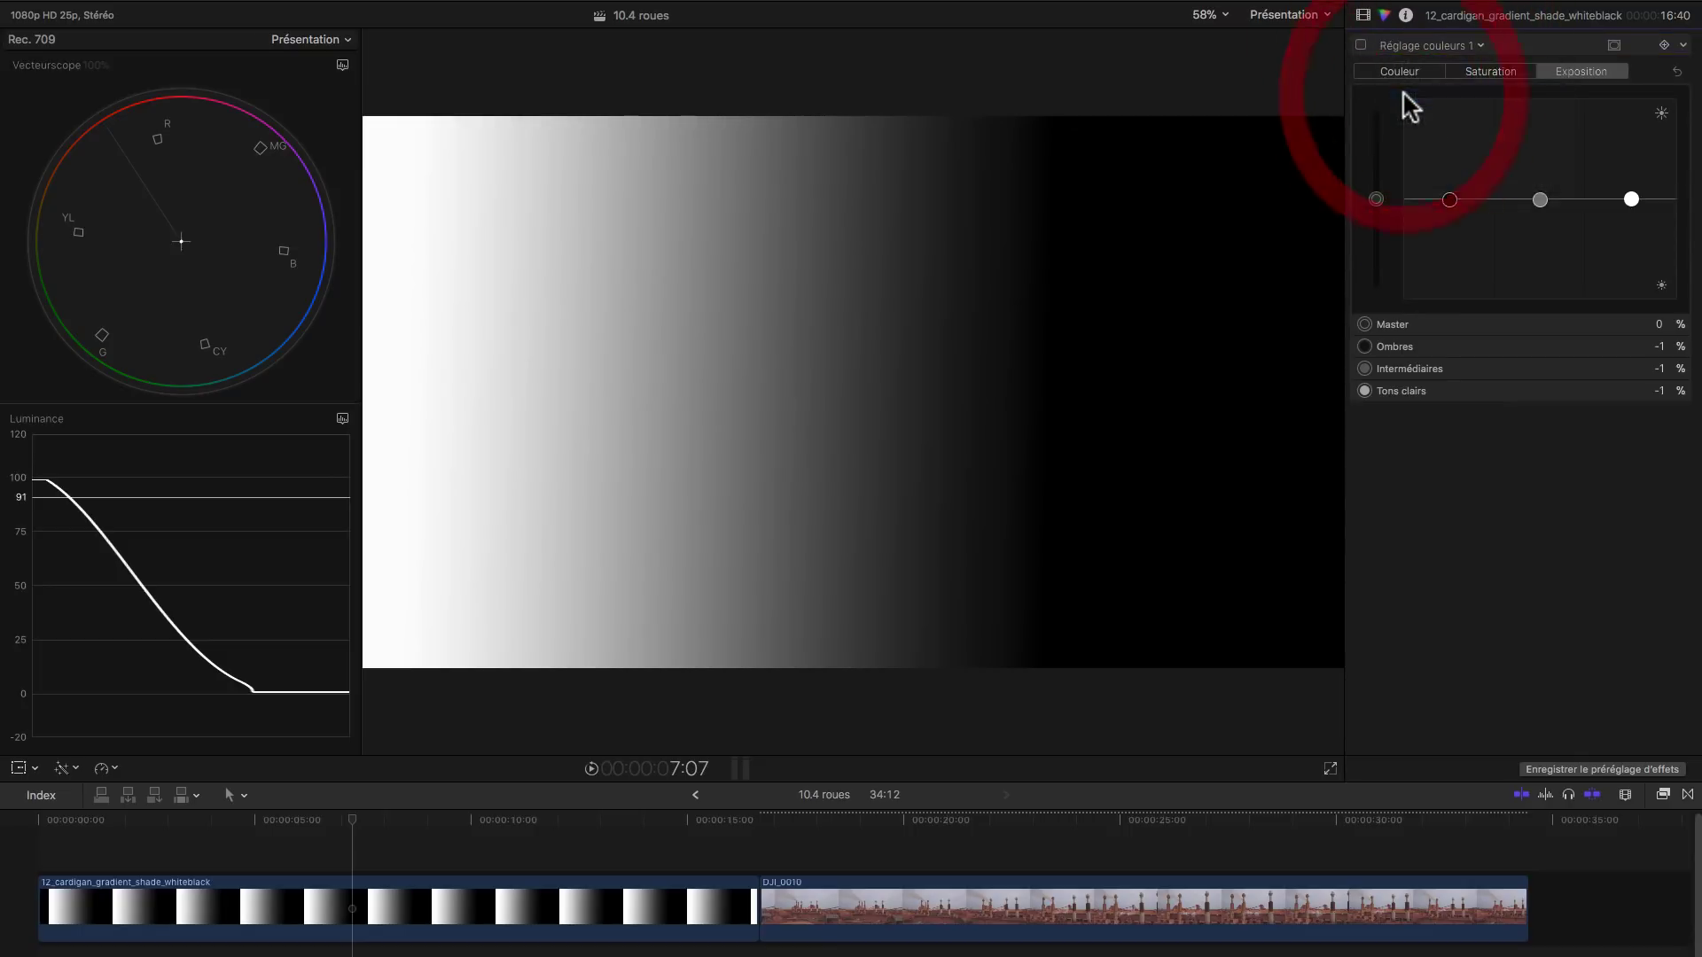
pyautogui.click(1361, 45)
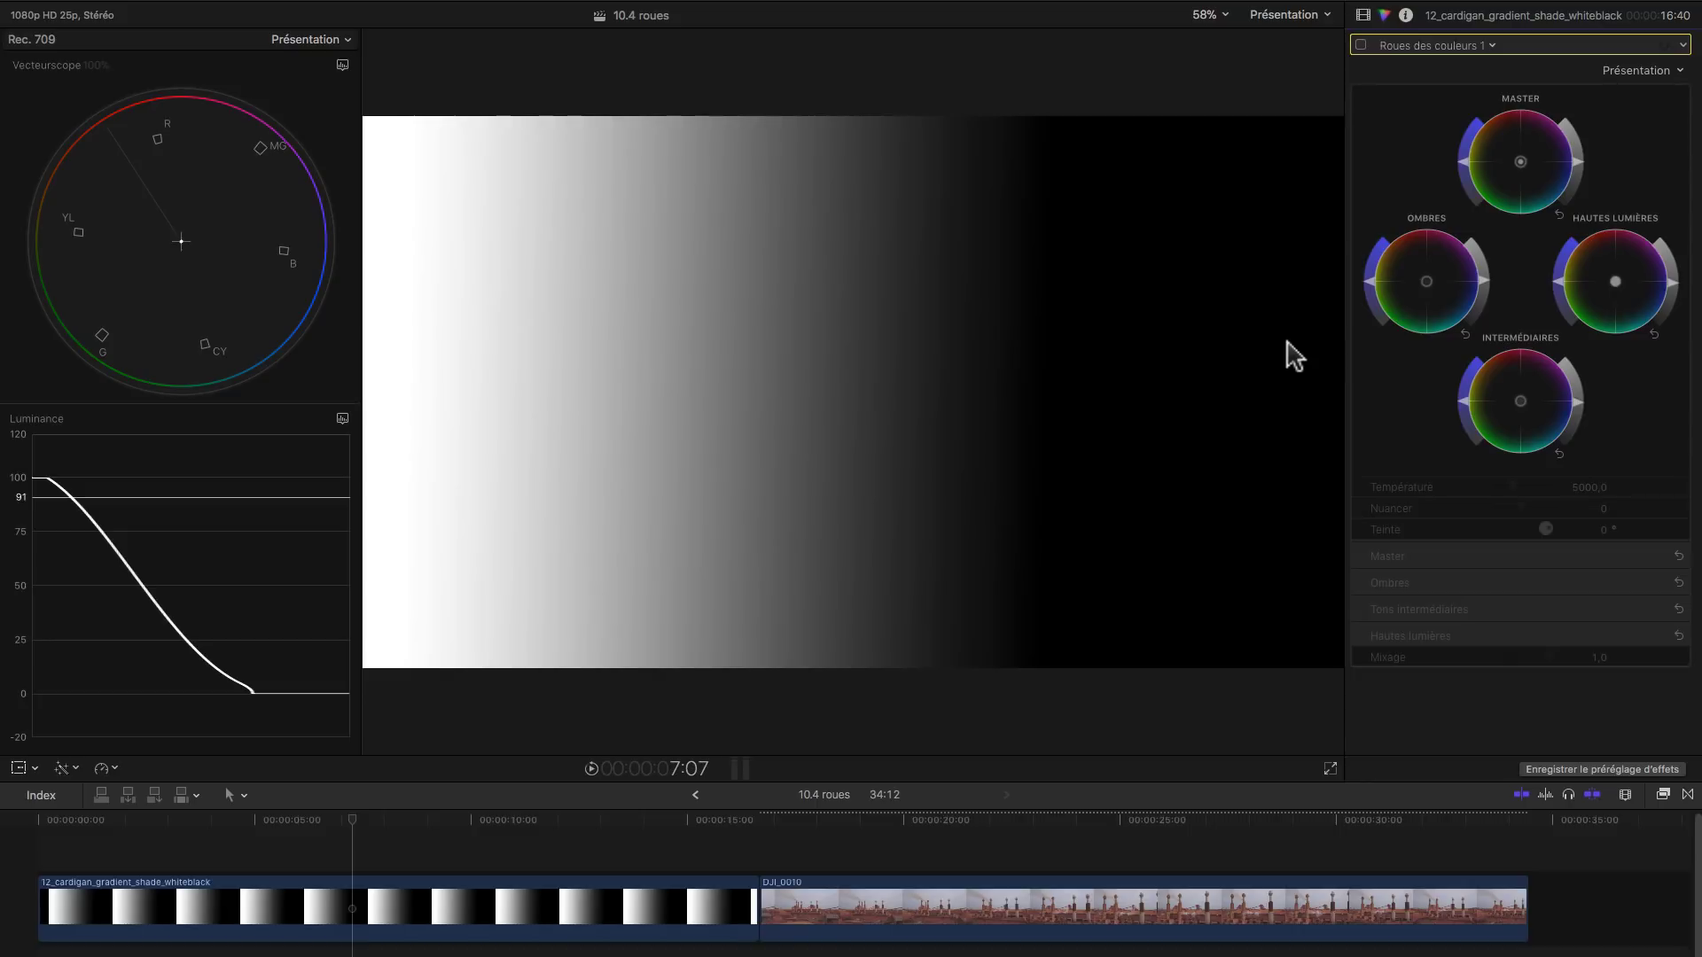
# - Select the DJI_0010 clip and add a Roues des couleurs correction to it
pyautogui.click(1087, 816)
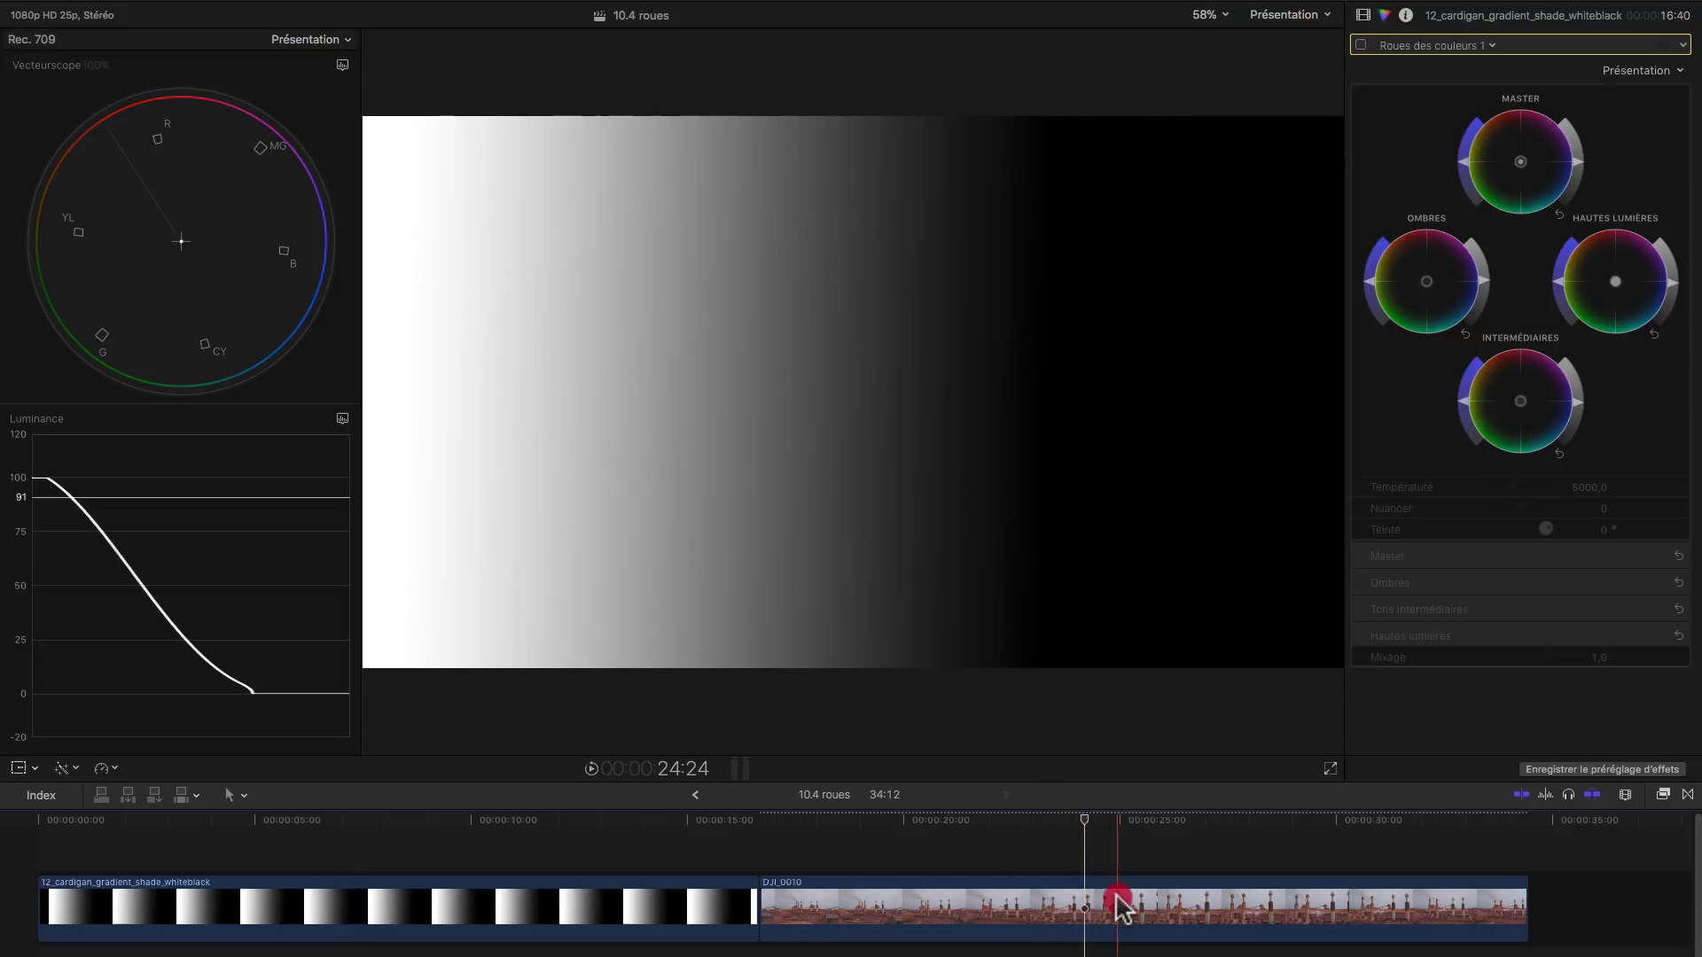
pyautogui.click(1120, 900)
pyautogui.click(1456, 44)
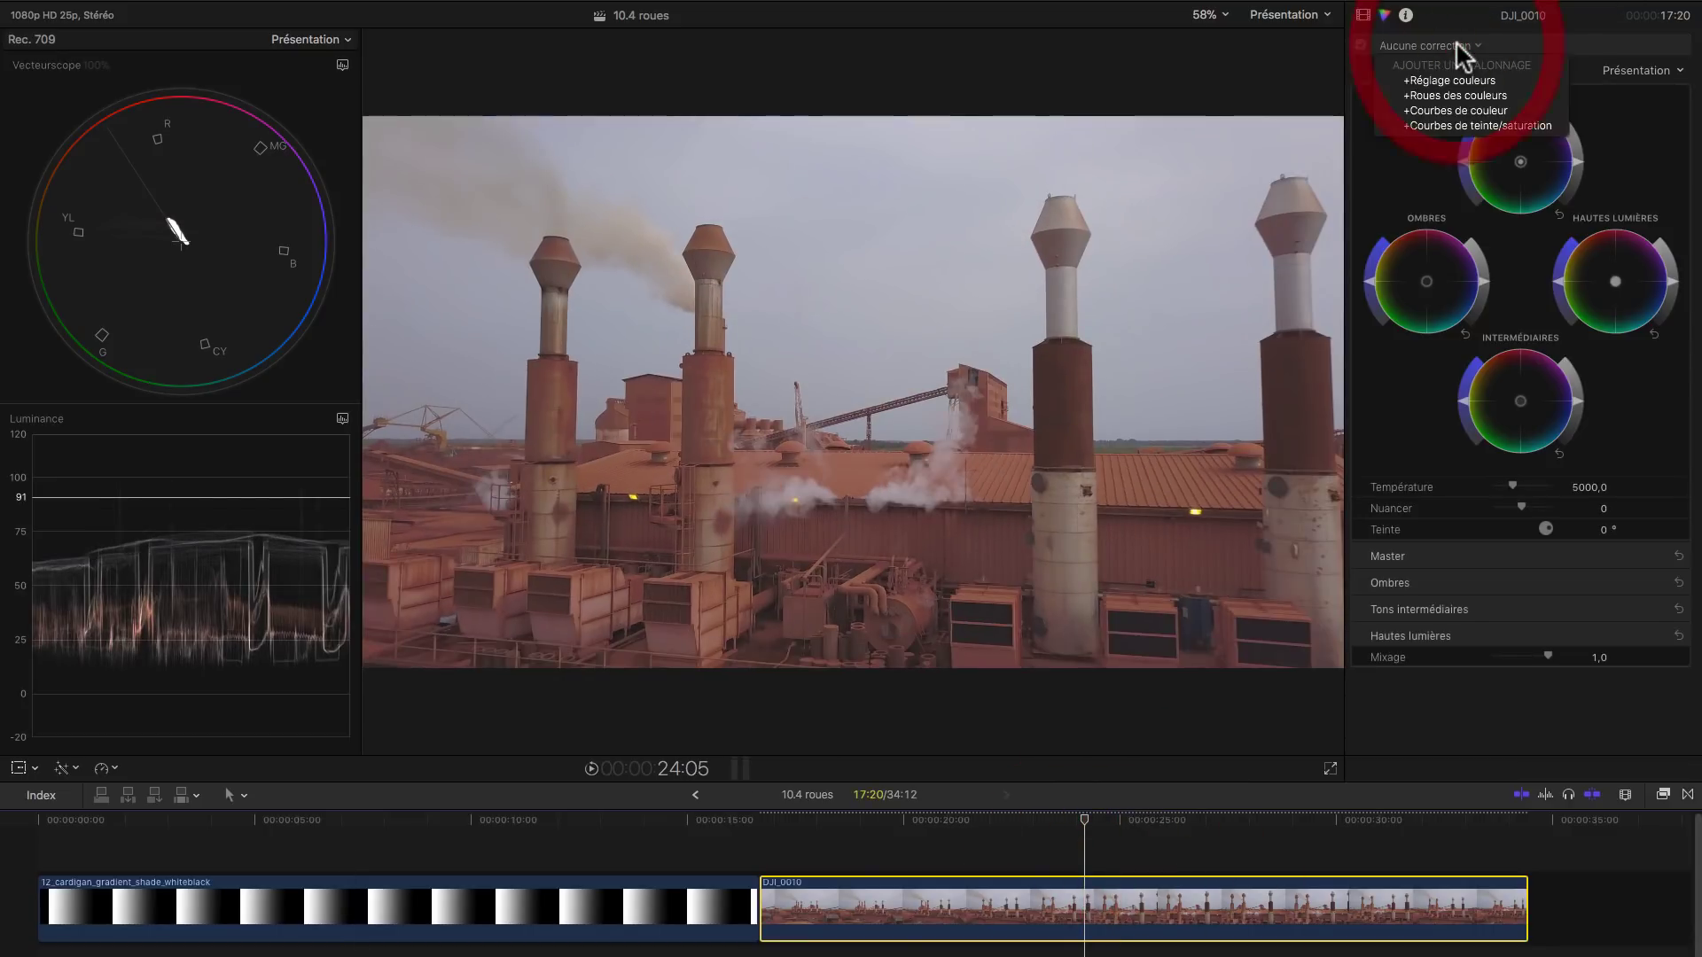
pyautogui.click(1457, 97)
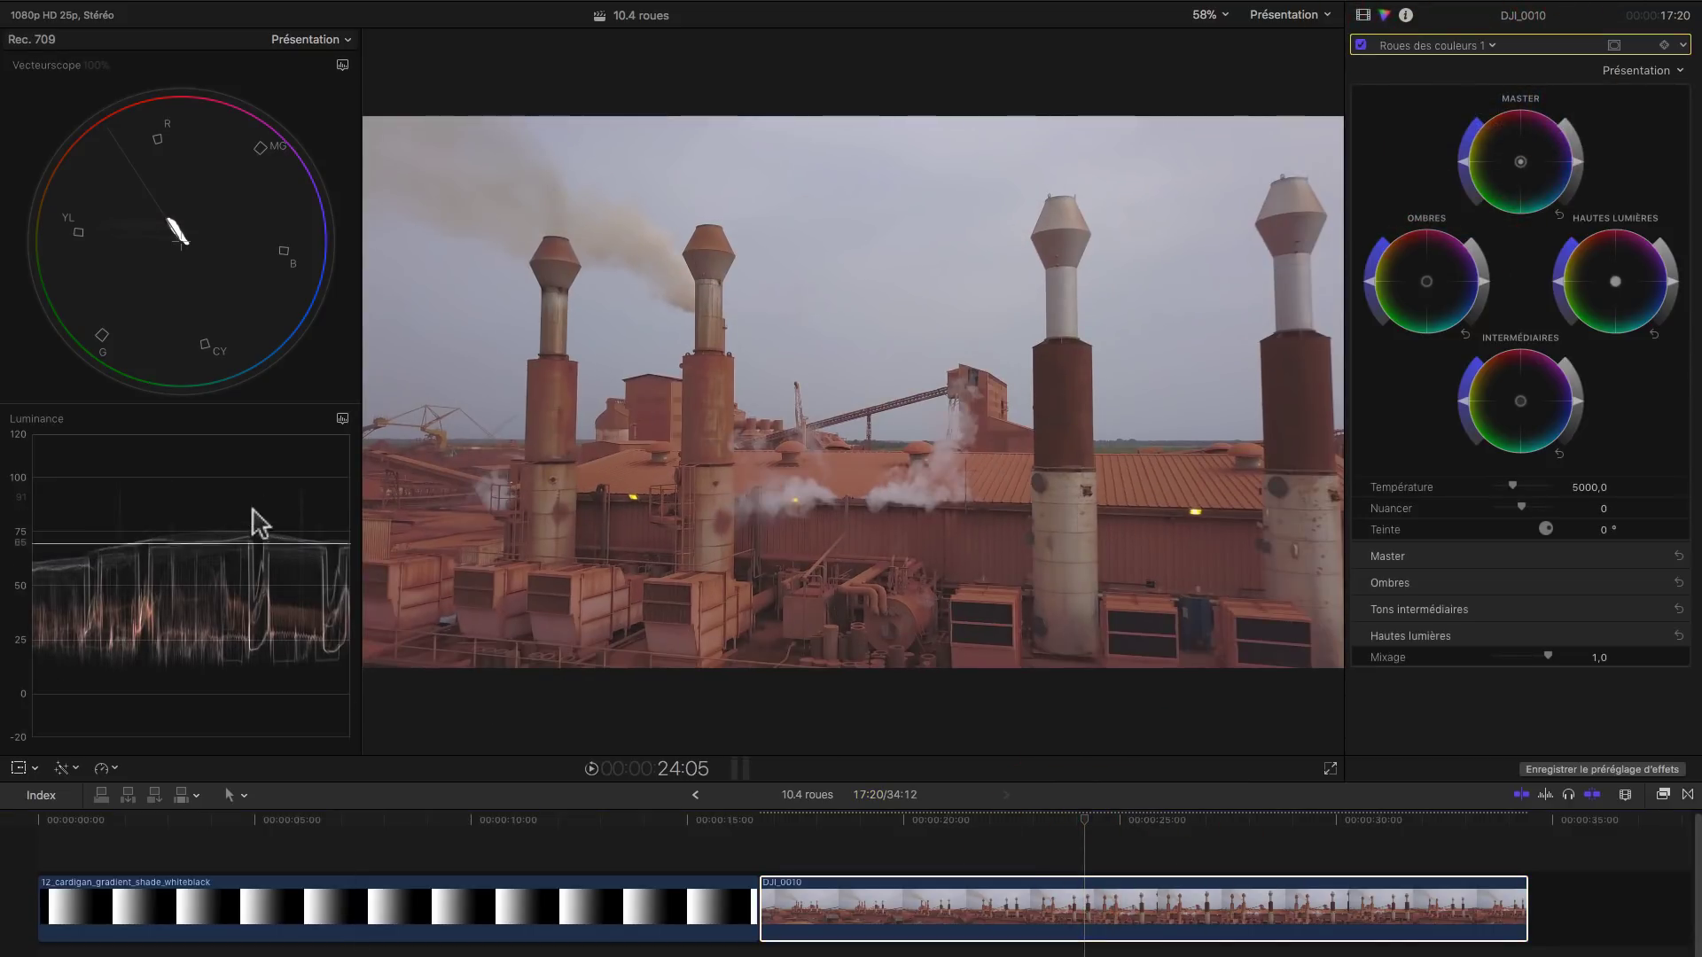
# - Using the Parade RVB scope, raise the Hautes lumières brightness and lower the Ombres brightness of the DJI_0010 clip
pyautogui.click(343, 418)
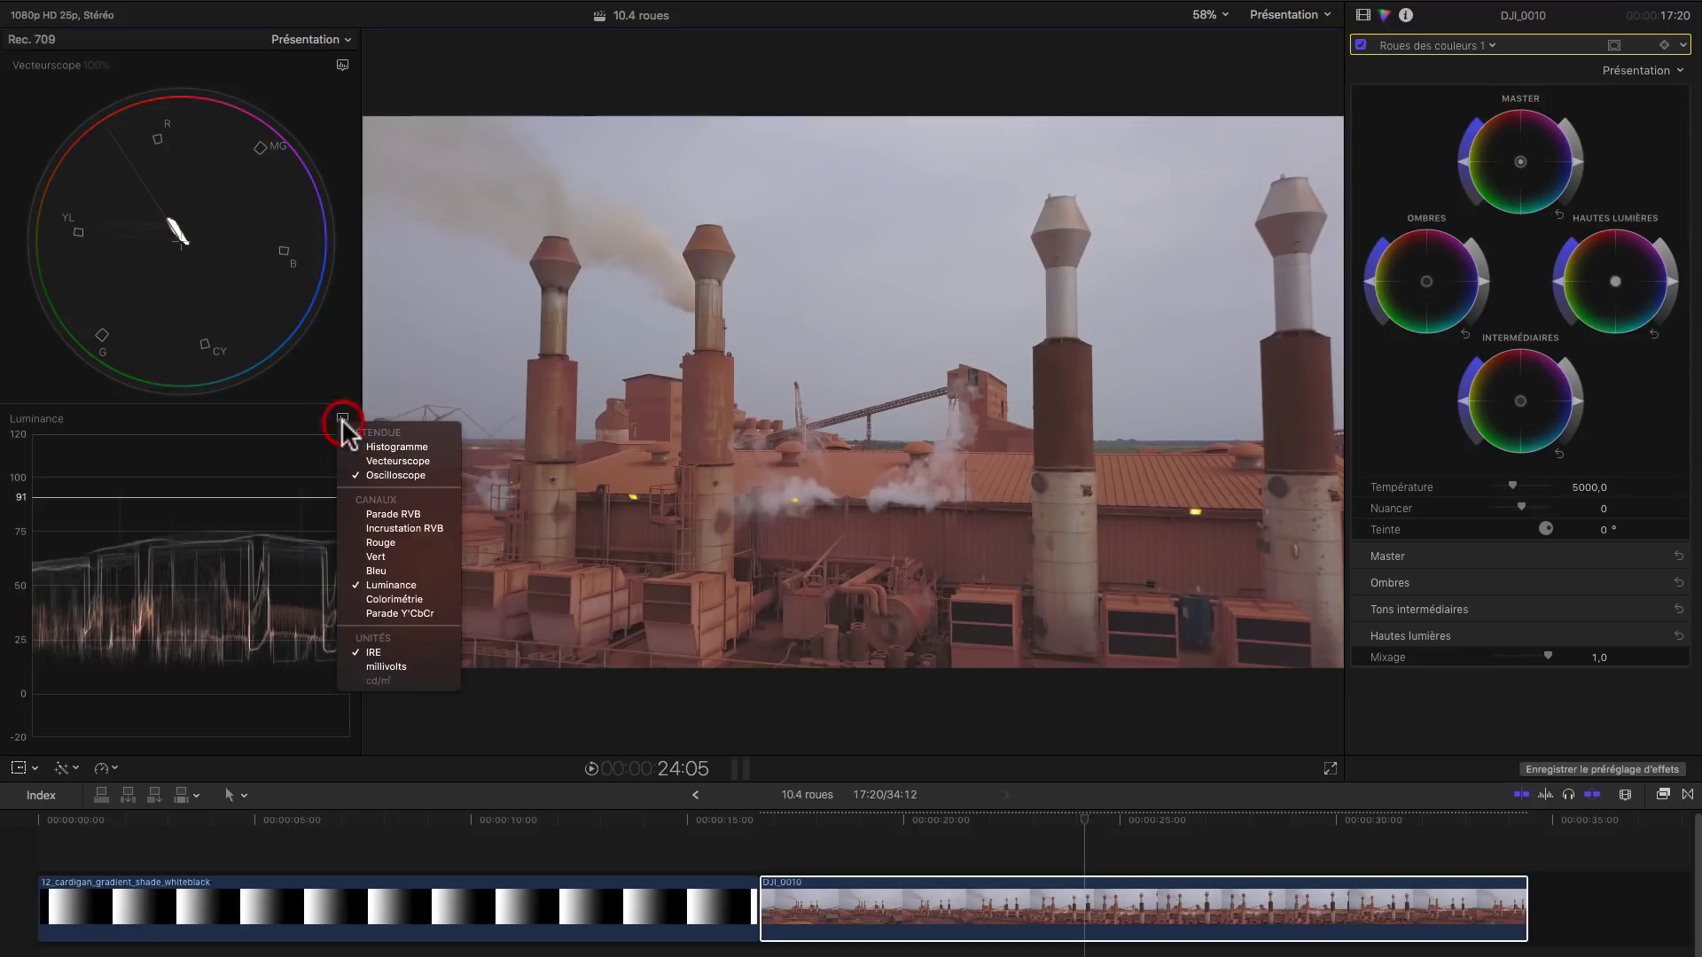
pyautogui.click(412, 514)
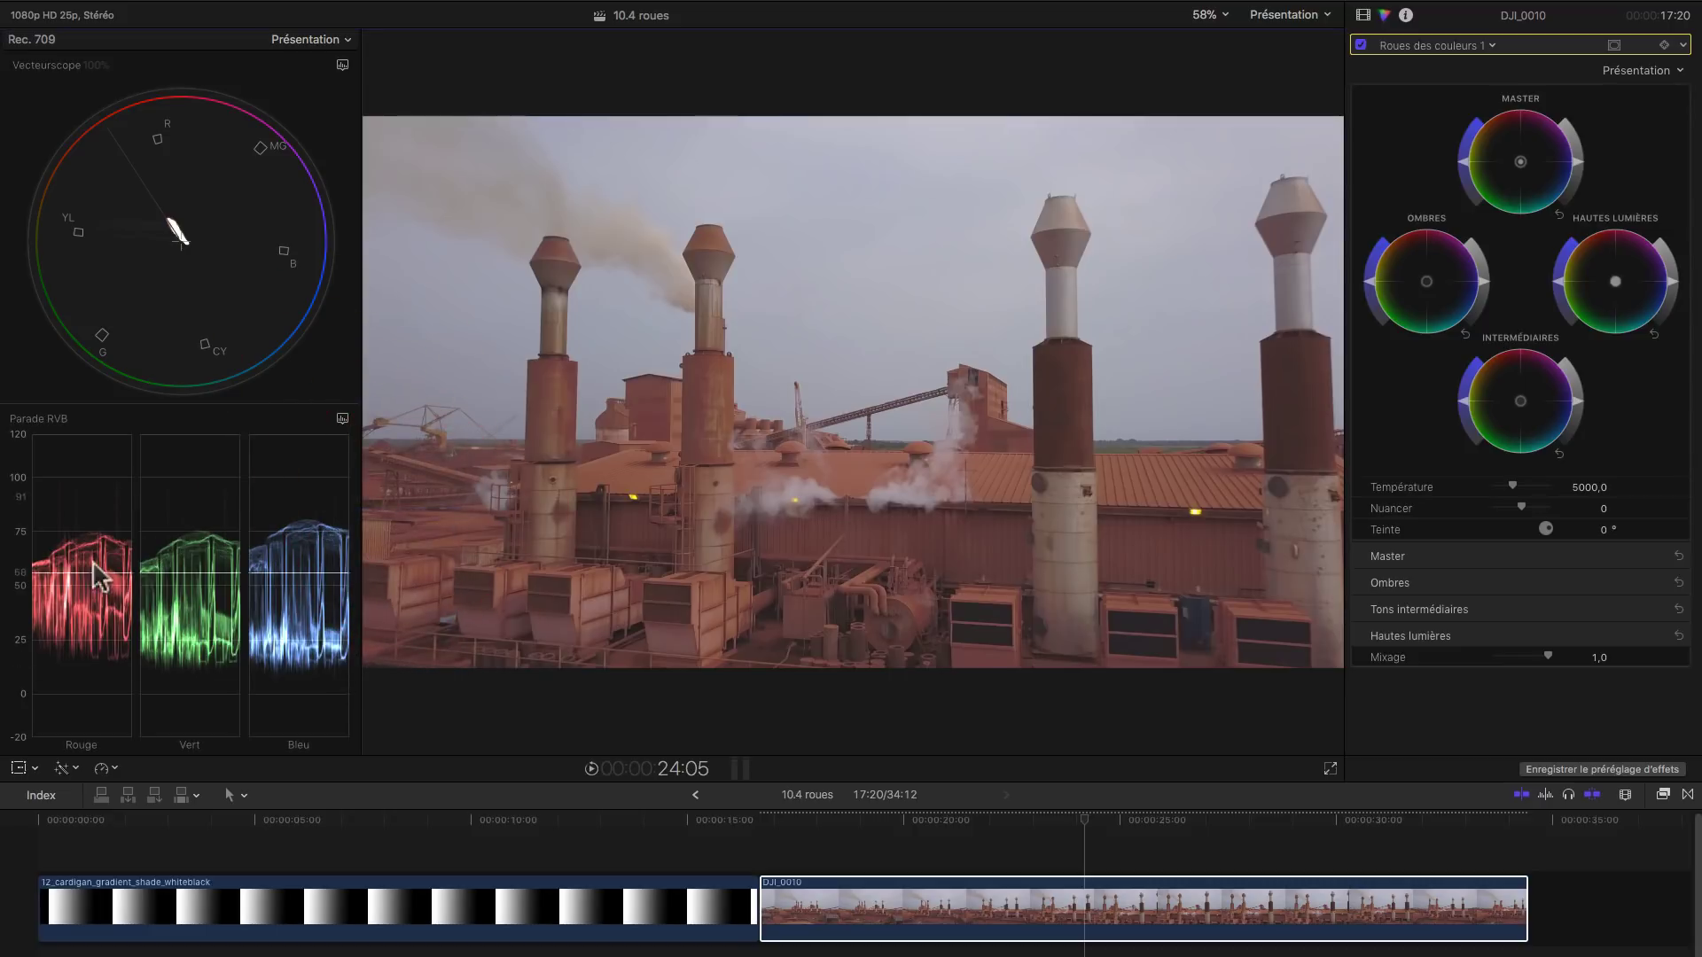
pyautogui.moveTo(1490, 291); pyautogui.dragTo(1483, 290)
pyautogui.moveTo(1678, 290); pyautogui.dragTo(1660, 260)
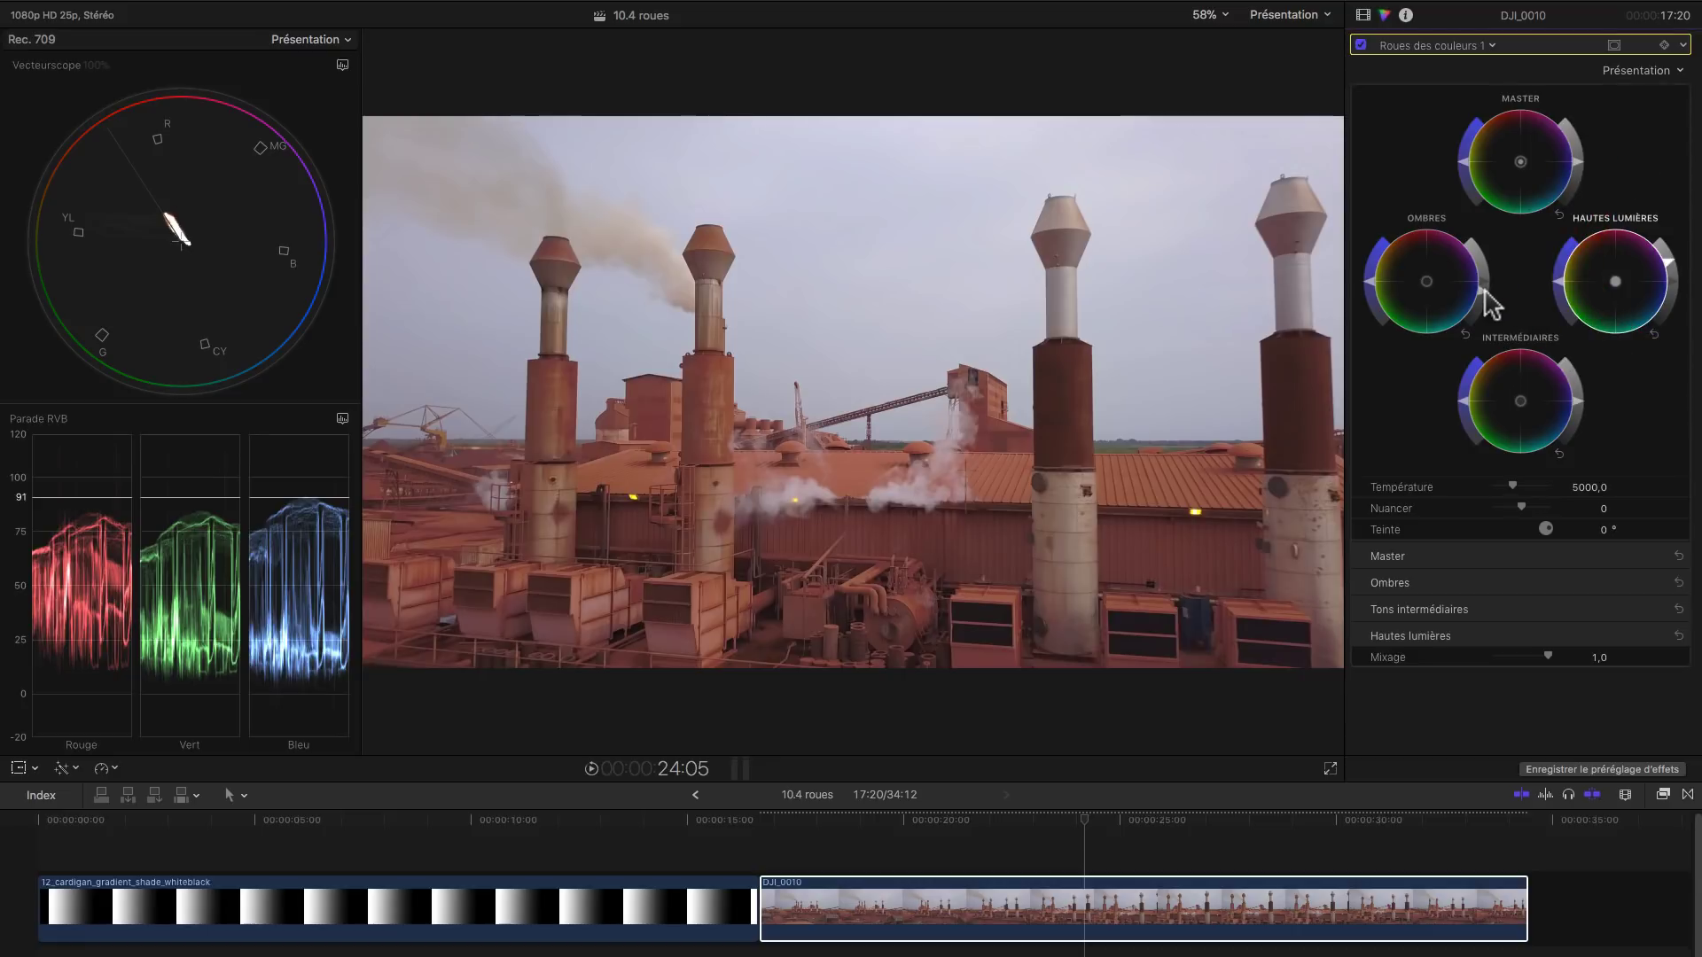
pyautogui.moveTo(1485, 296); pyautogui.dragTo(1484, 312)
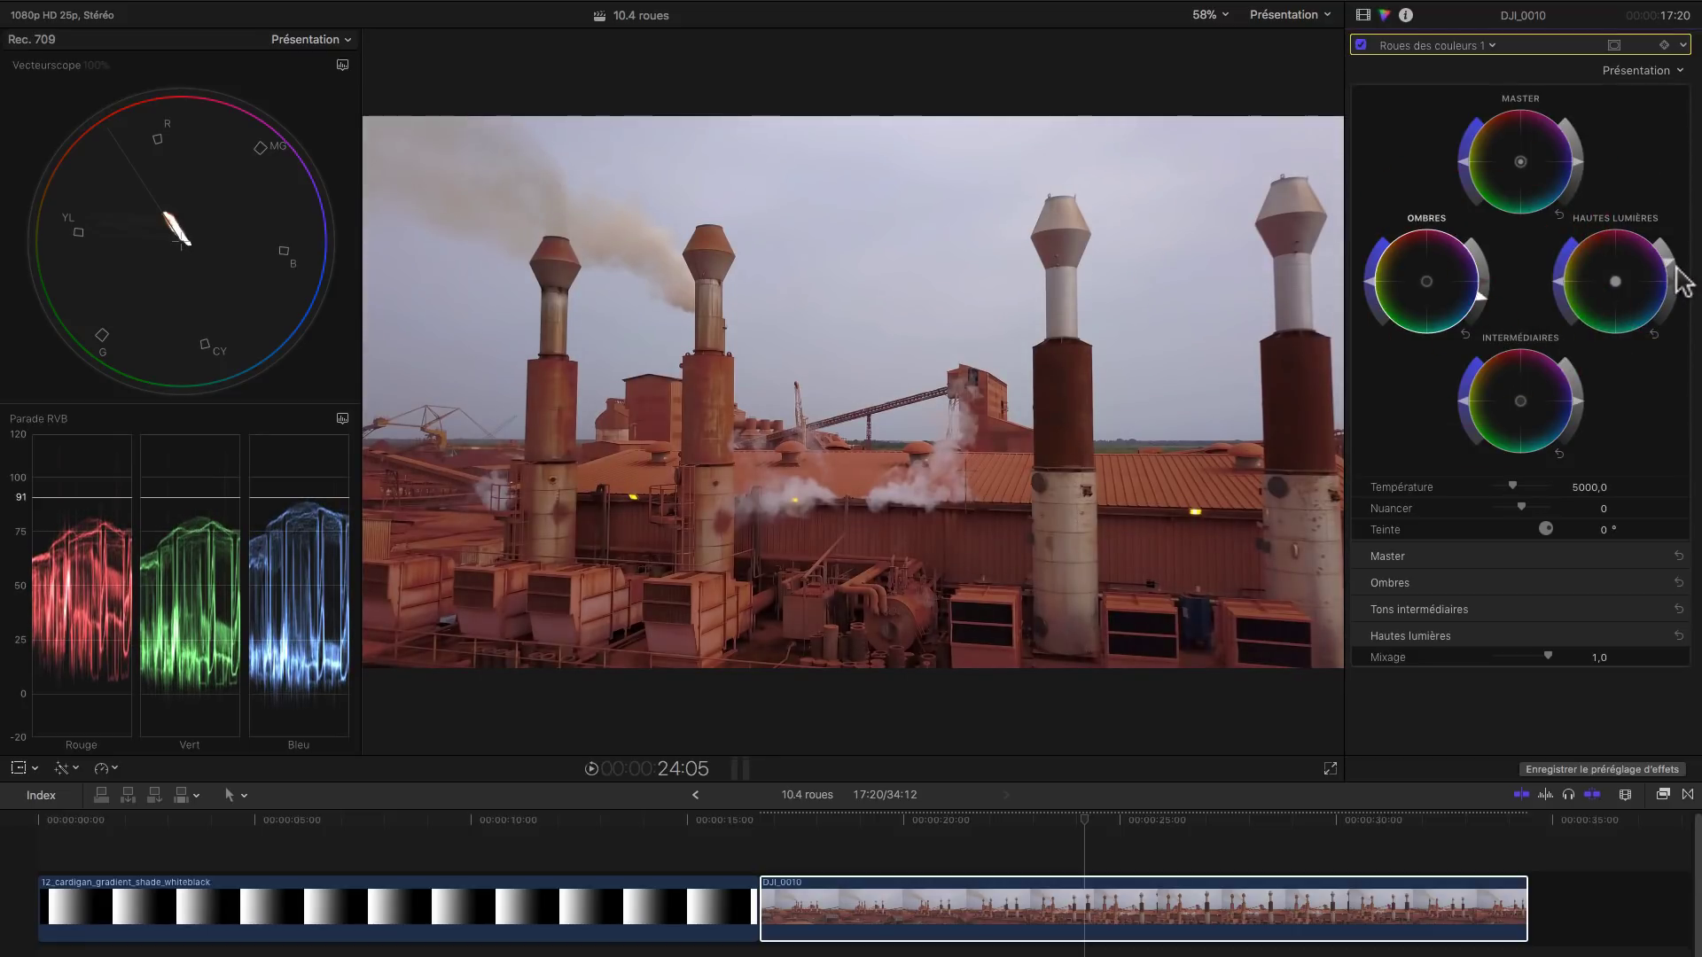
pyautogui.moveTo(1669, 260); pyautogui.dragTo(1668, 257)
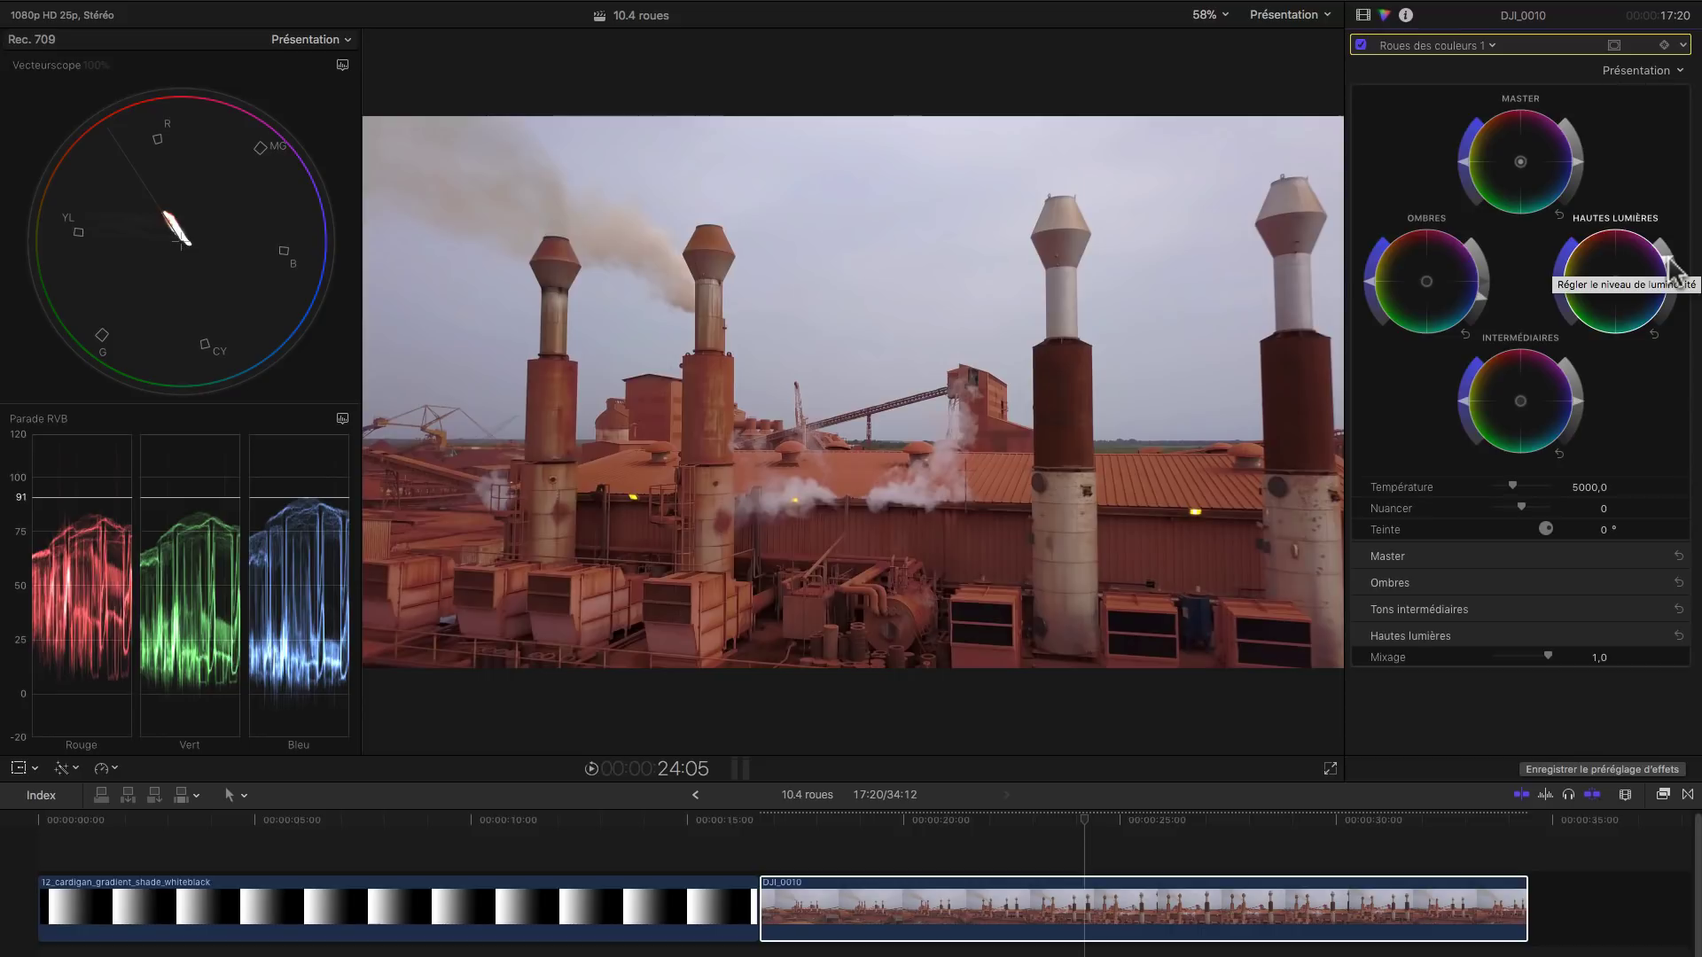
# - Disable the Roues des couleurs 1 correction on the DJI_0010 clip
pyautogui.click(1361, 44)
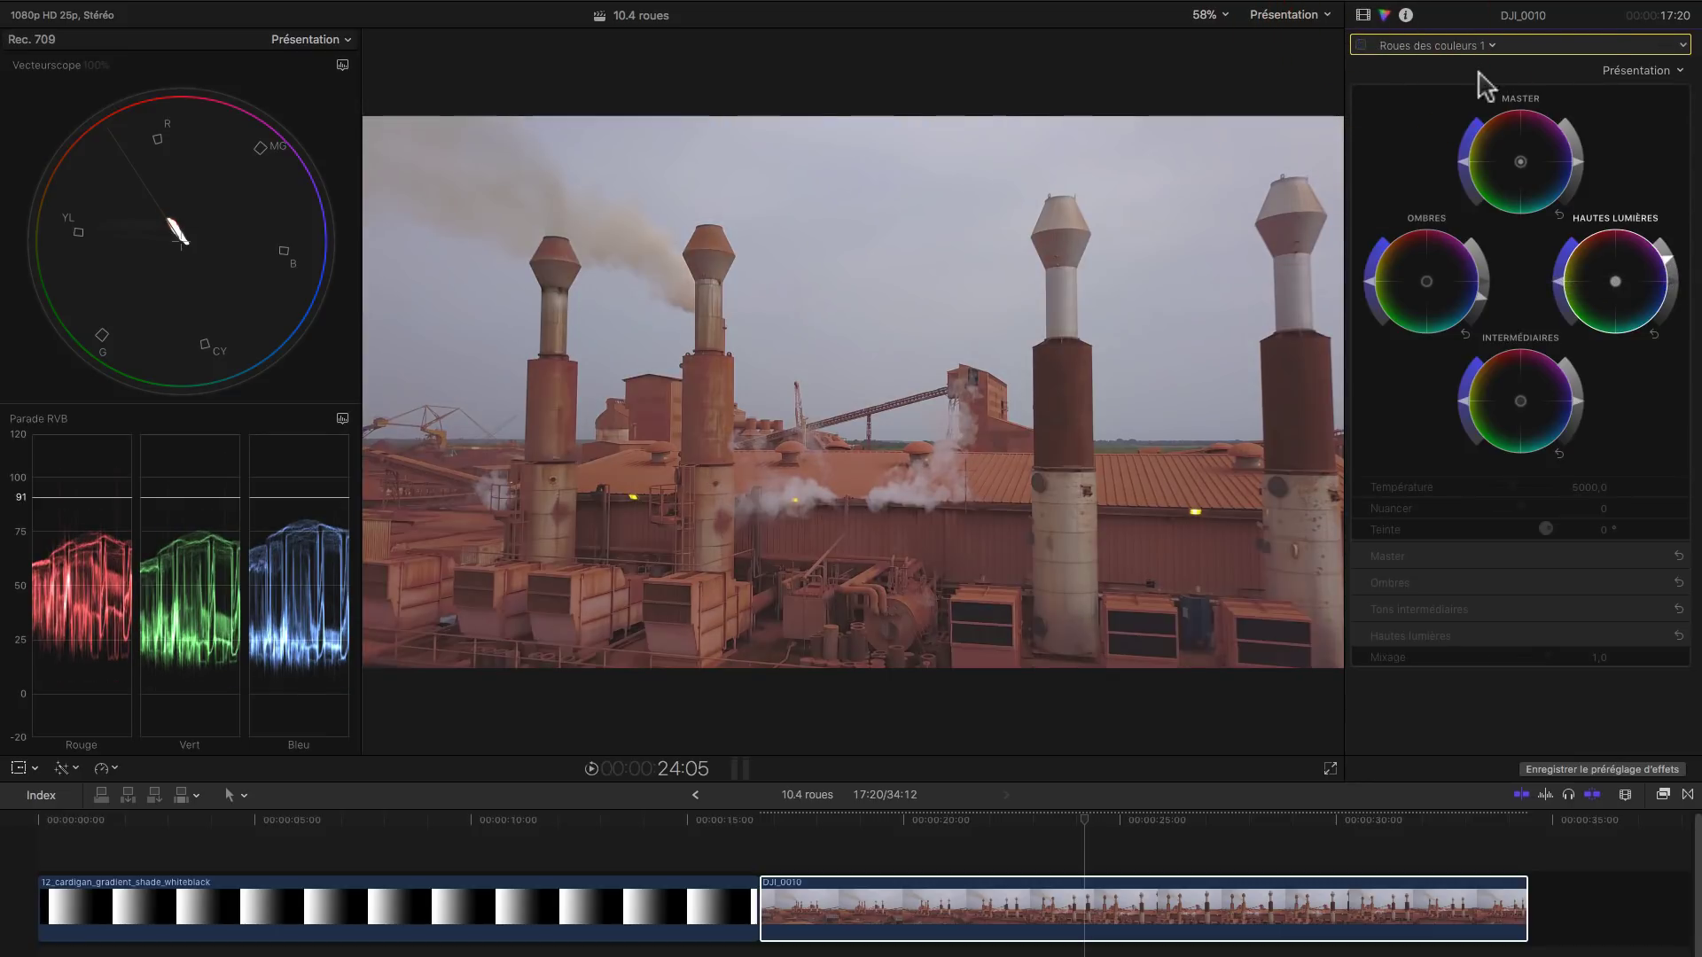
pyautogui.click(1432, 42)
pyautogui.click(1372, 26)
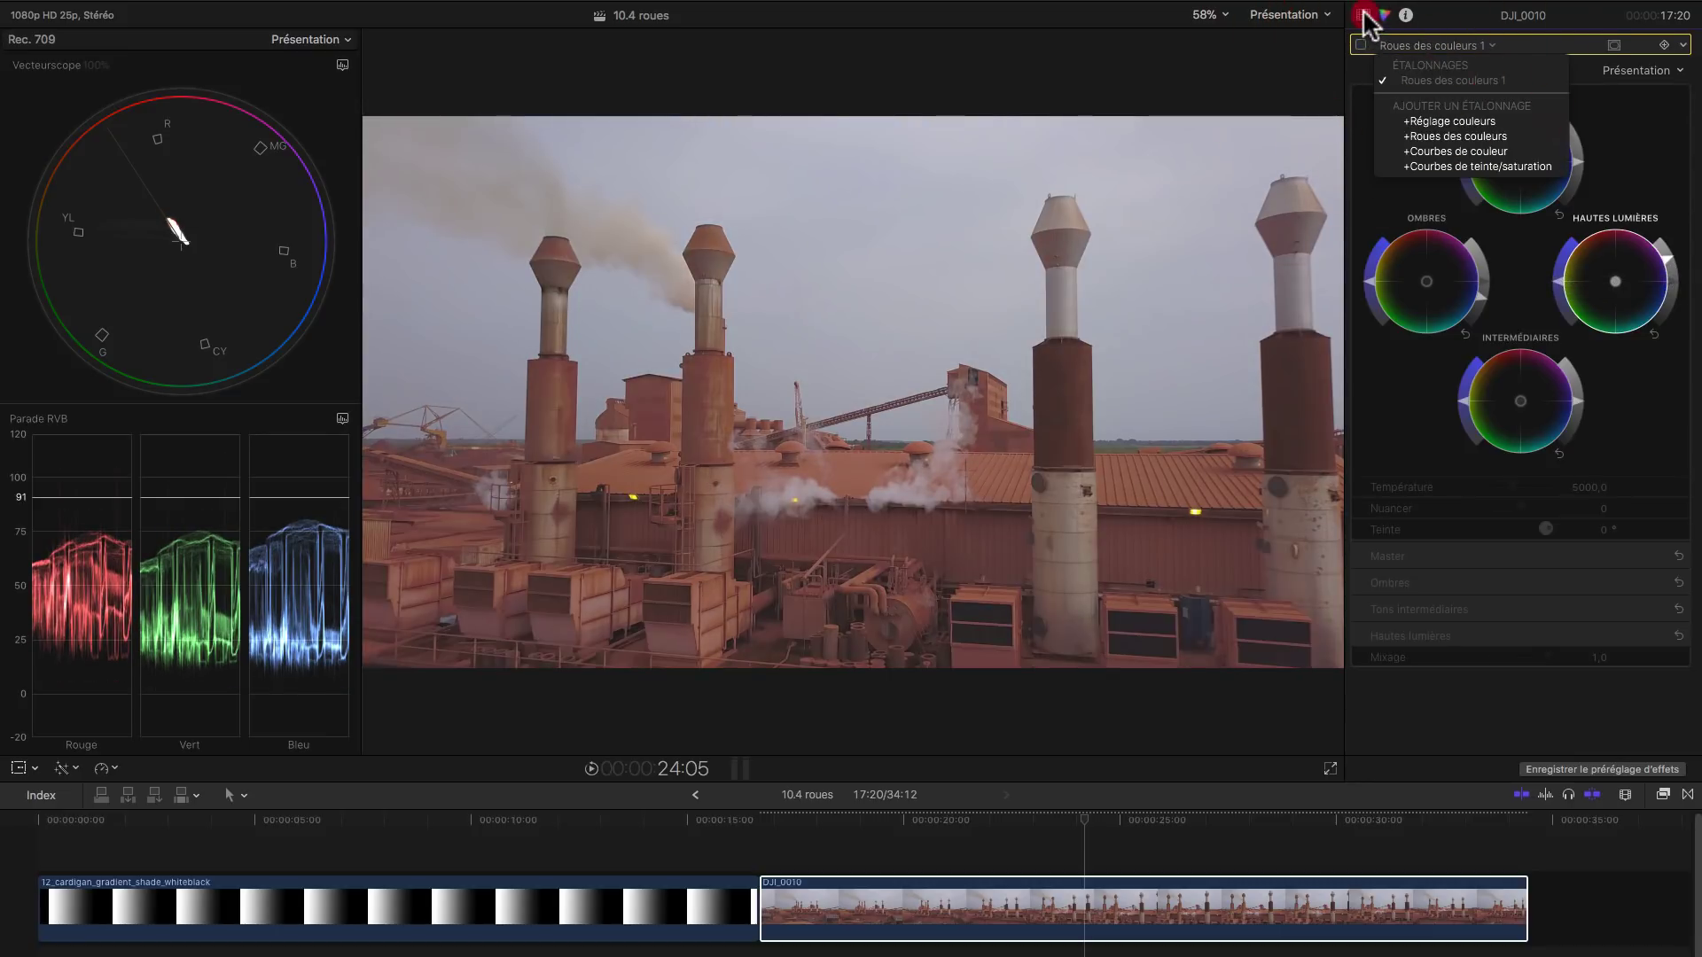
pyautogui.click(1436, 43)
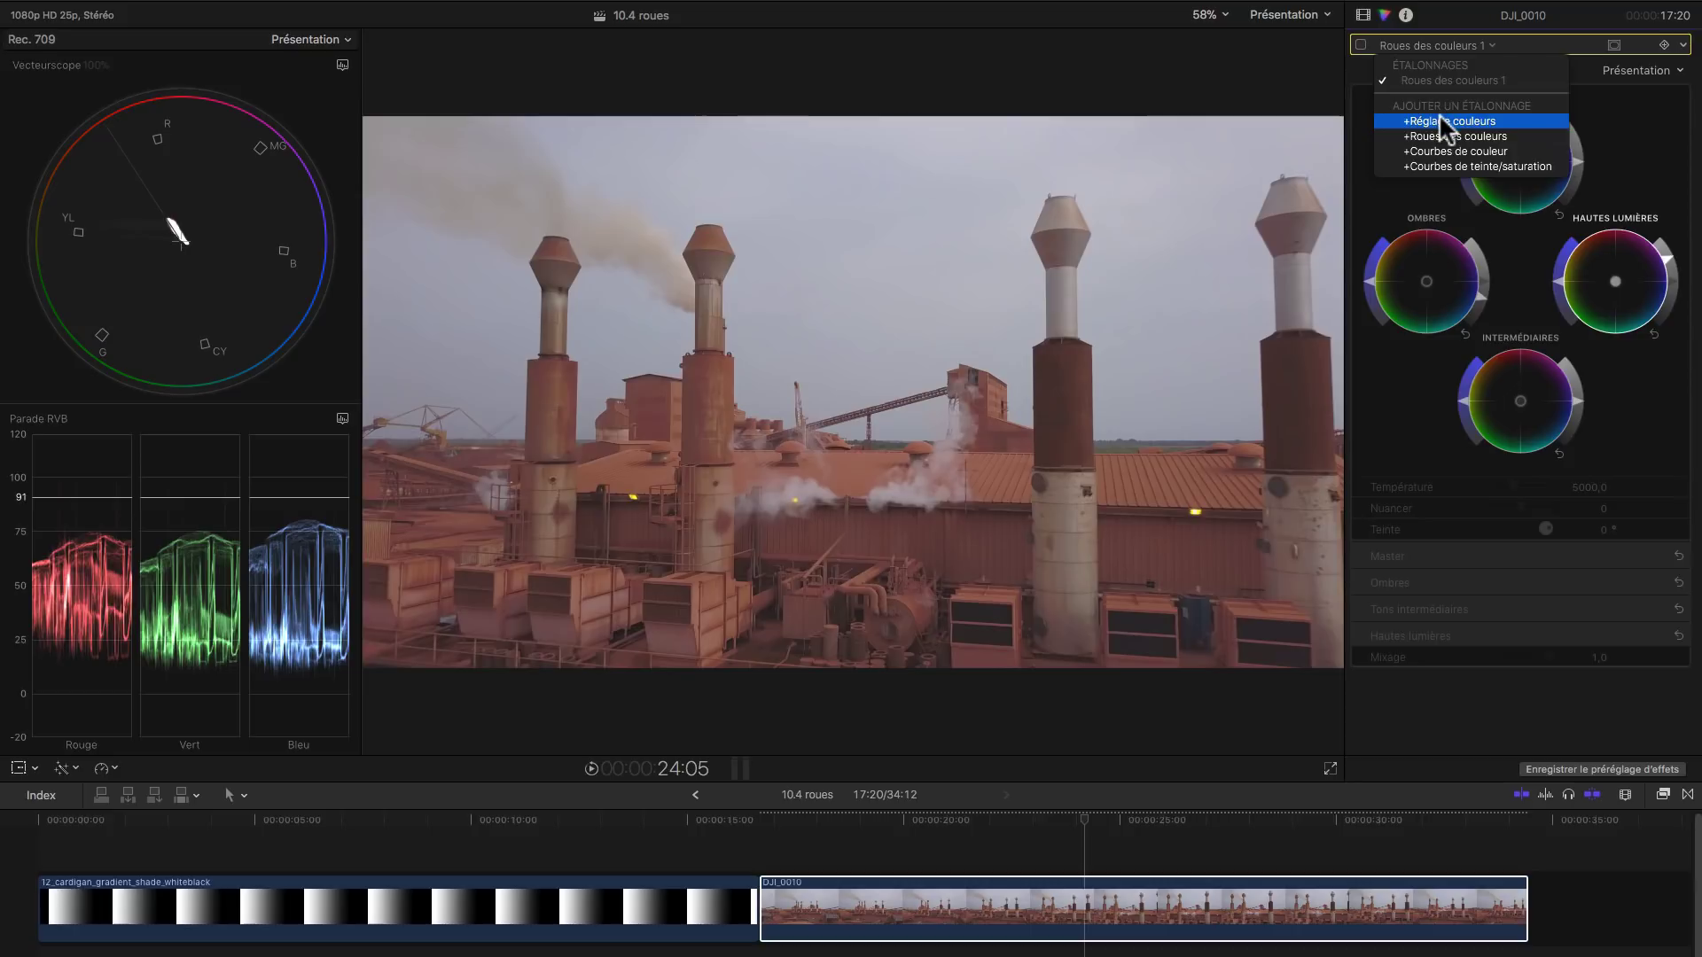
pyautogui.click(1435, 44)
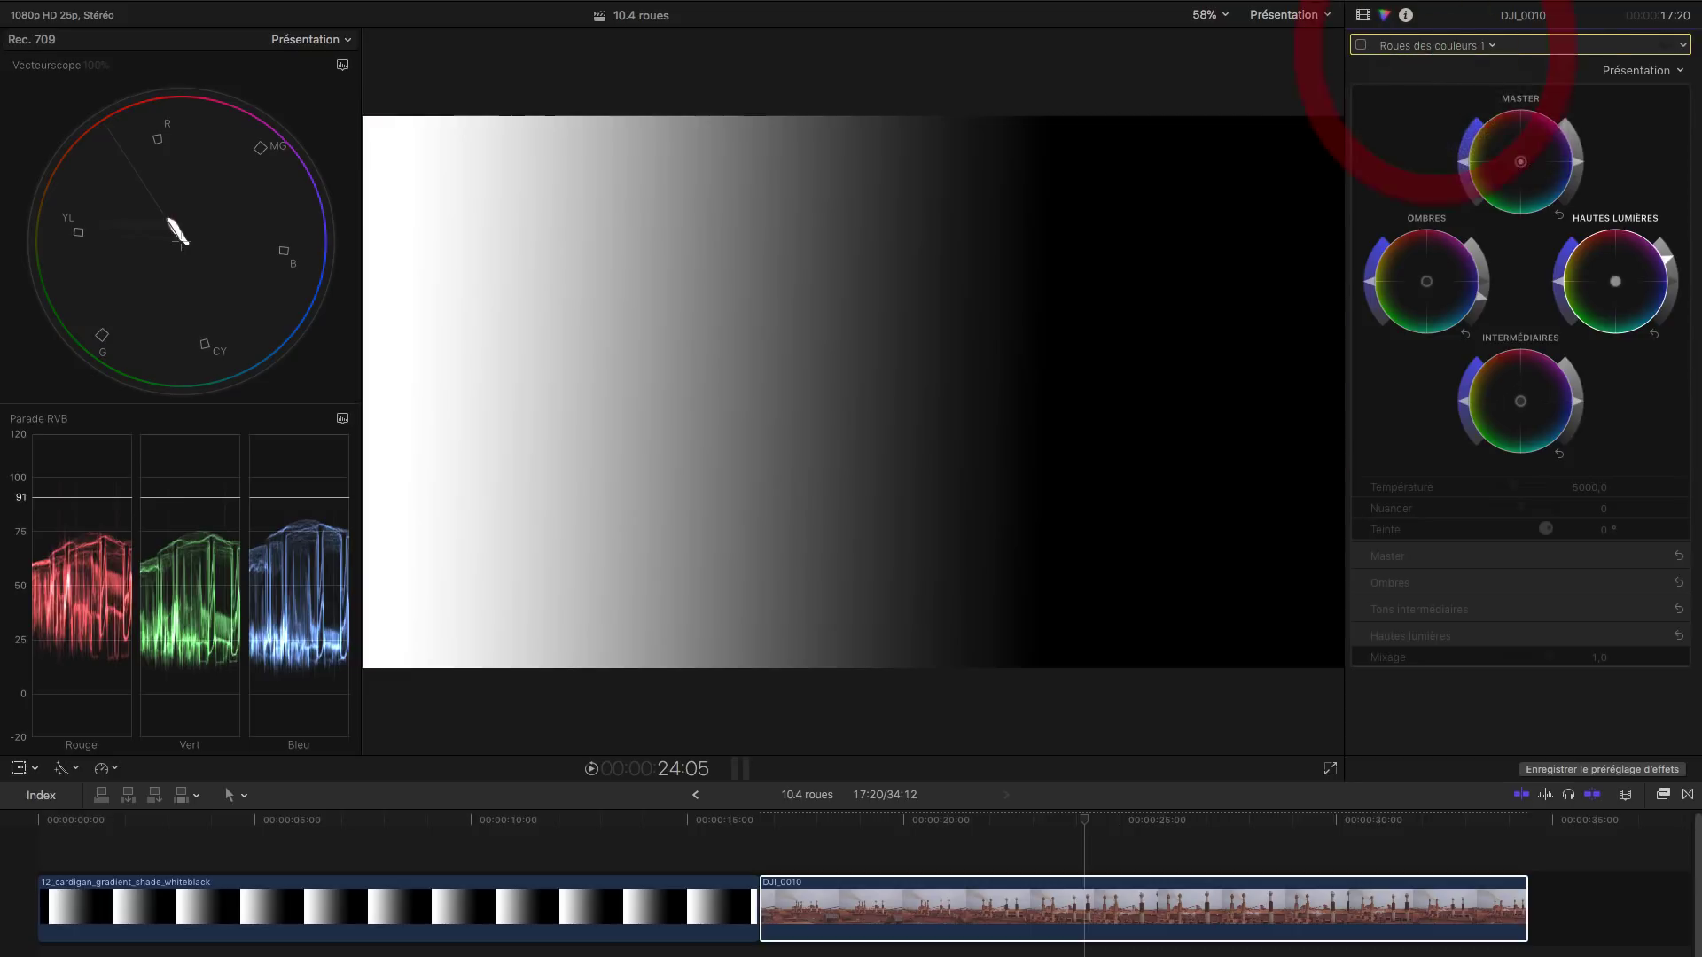
# - Select the black-and-white gradient clip again and add a Courbes de couleur correction to it
pyautogui.click(379, 842)
pyautogui.click(374, 899)
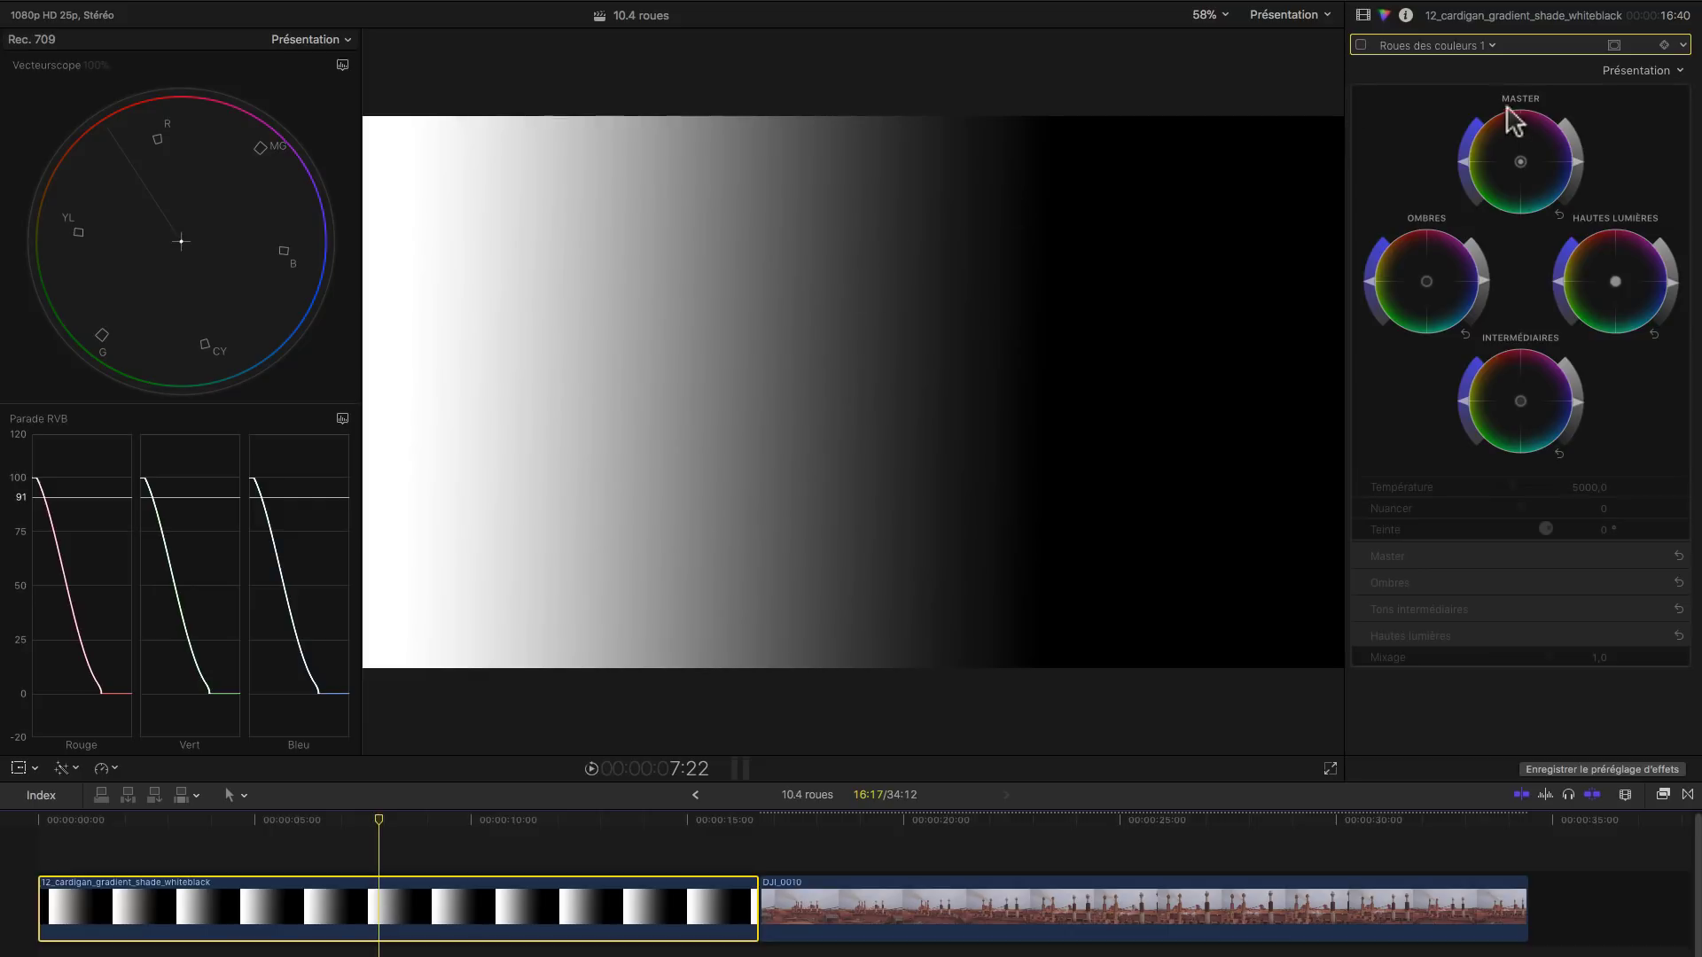
pyautogui.click(1475, 47)
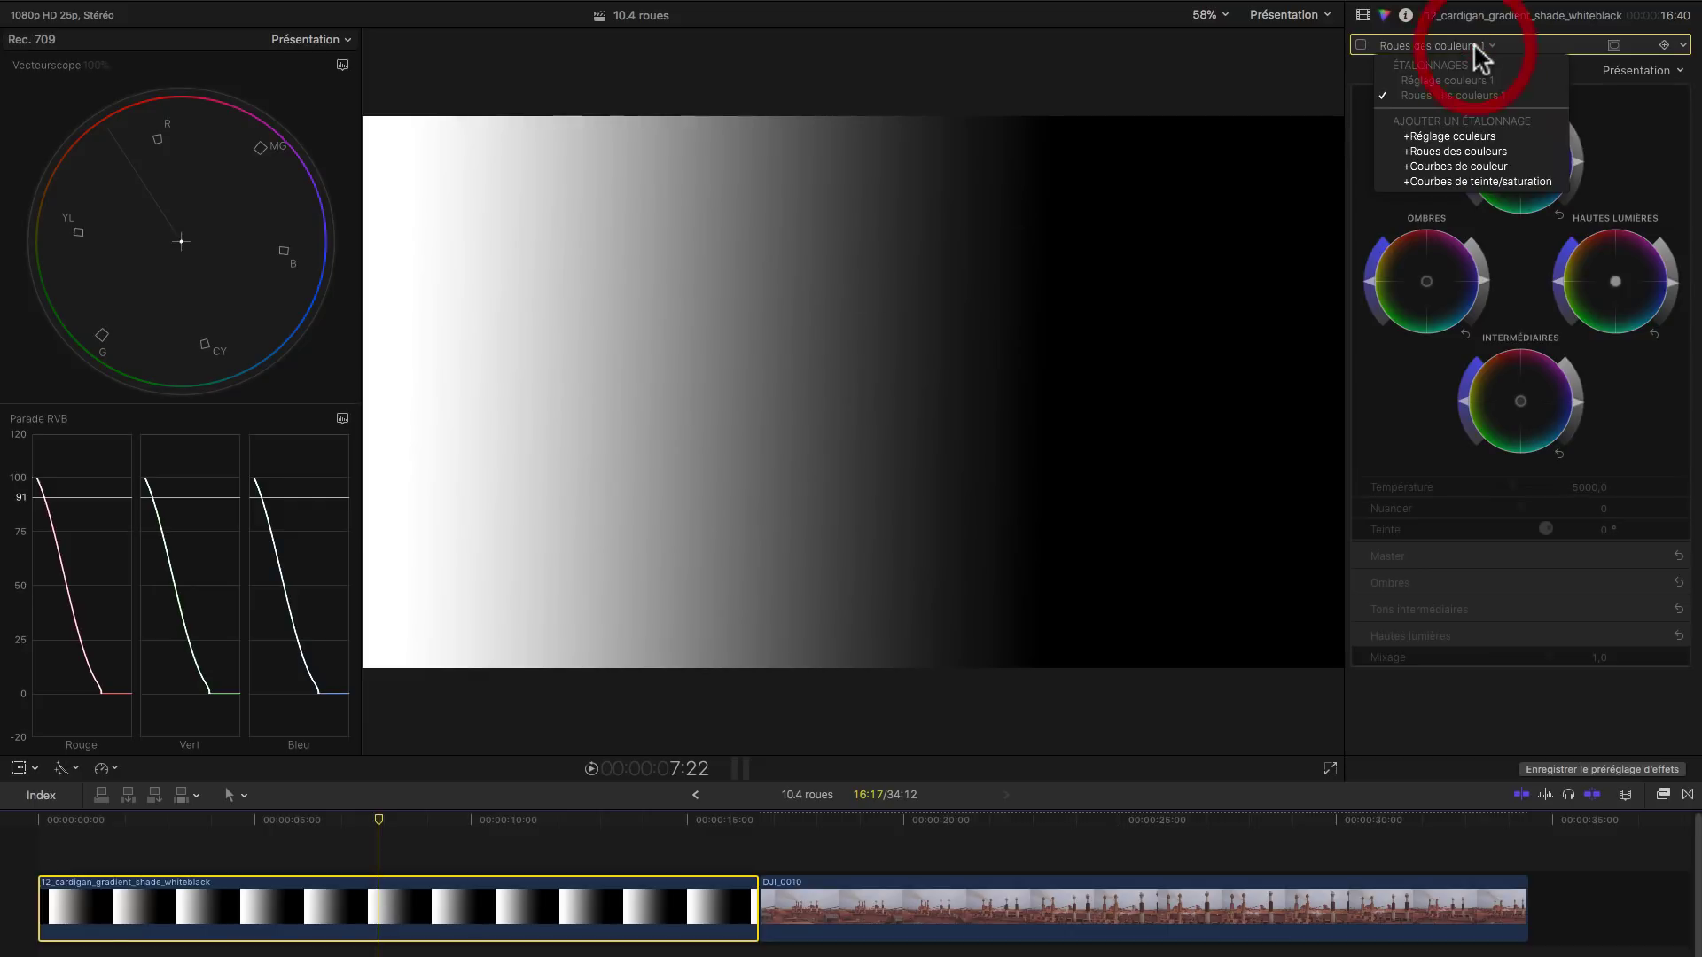
pyautogui.click(1500, 172)
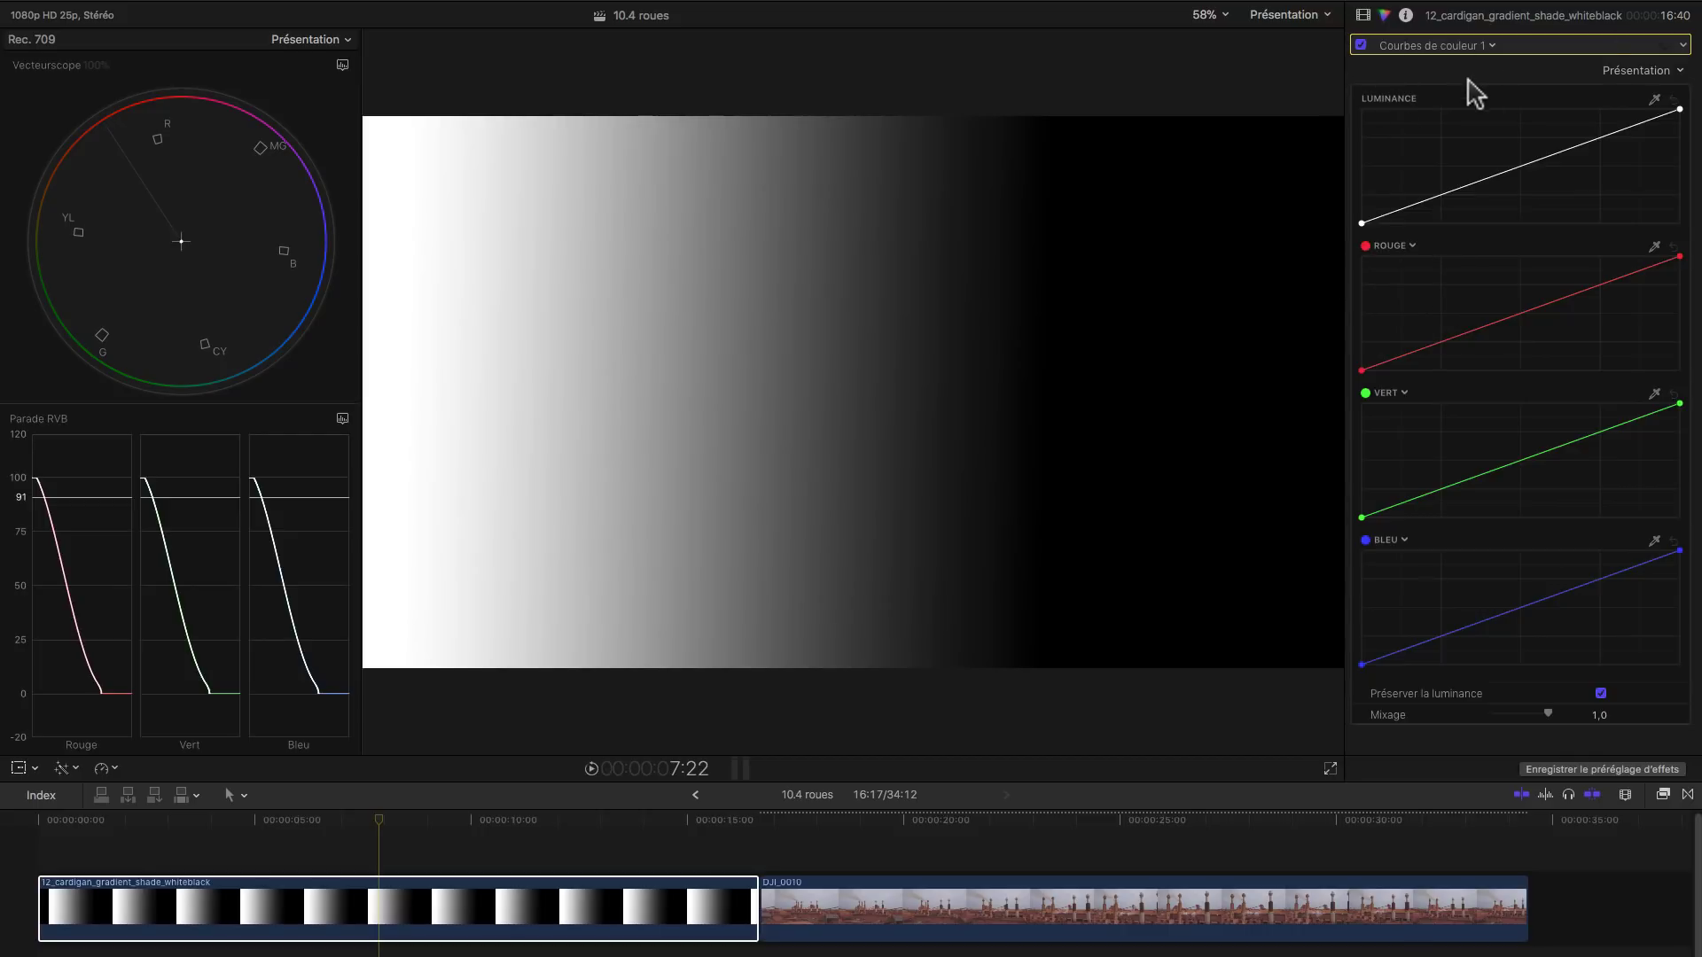
# - Show the Luminance waveform and try moving the white, black and middle points of the luminance curve
pyautogui.click(343, 418)
pyautogui.click(380, 589)
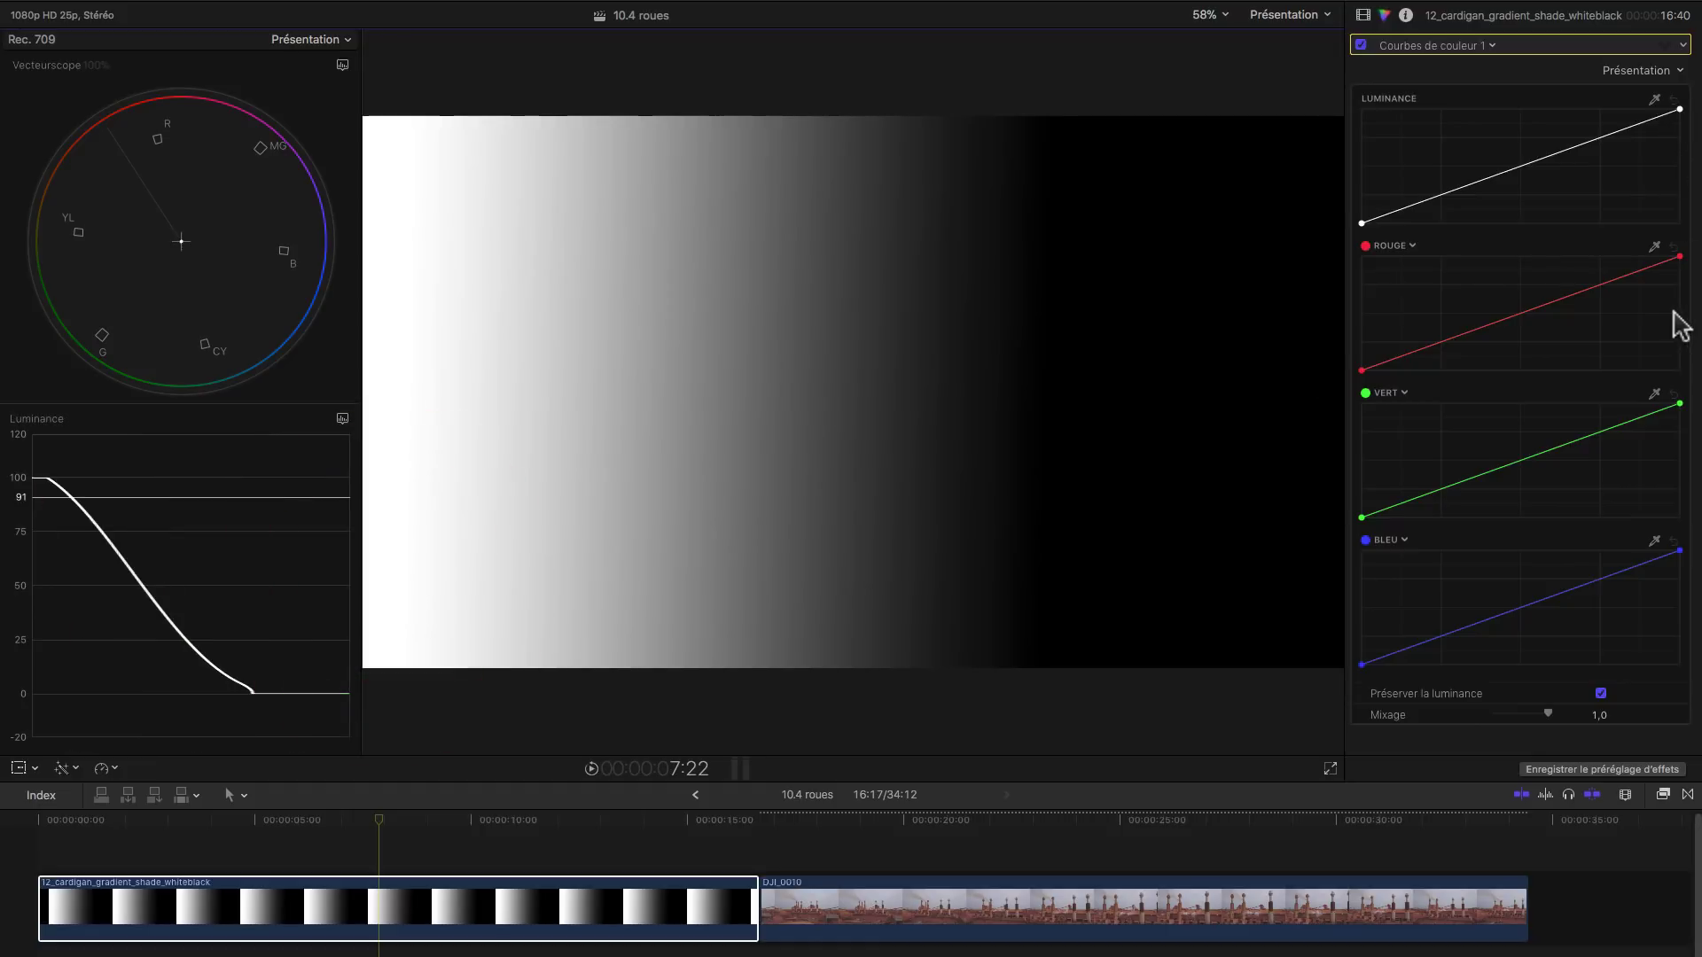
pyautogui.moveTo(1680, 108)
pyautogui.mouseDown()
pyautogui.moveTo(1677, 220)
pyautogui.moveTo(1680, 108)
pyautogui.mouseUp()
pyautogui.click(1458, 46)
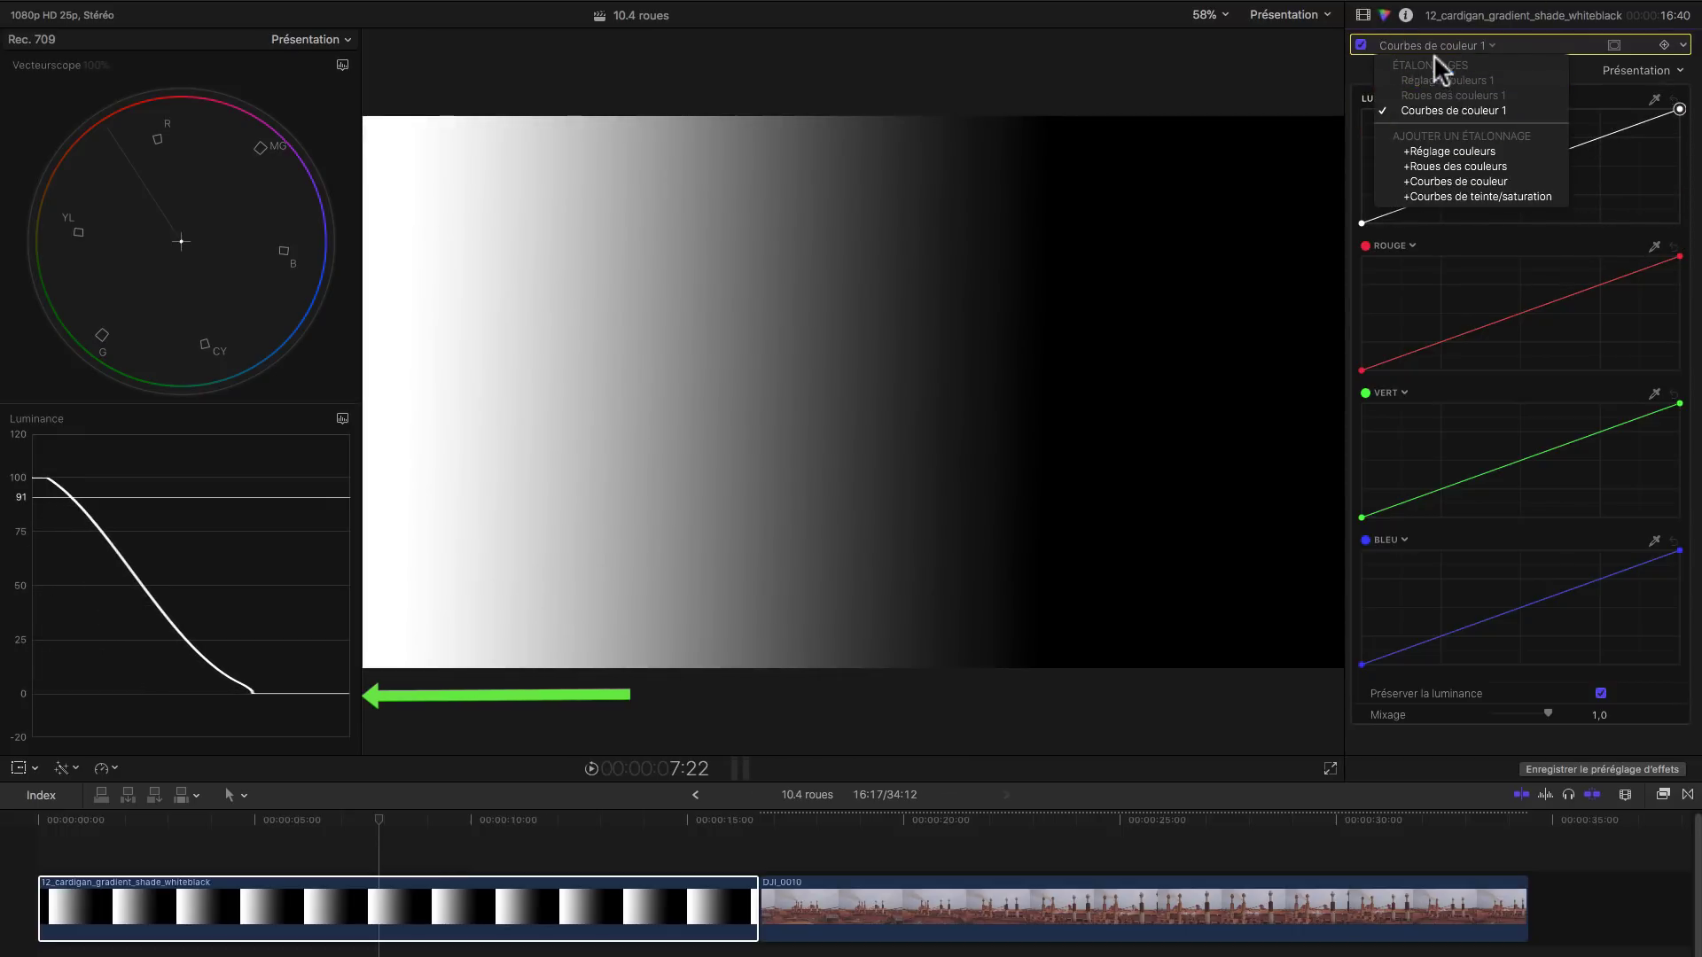
pyautogui.click(1228, 81)
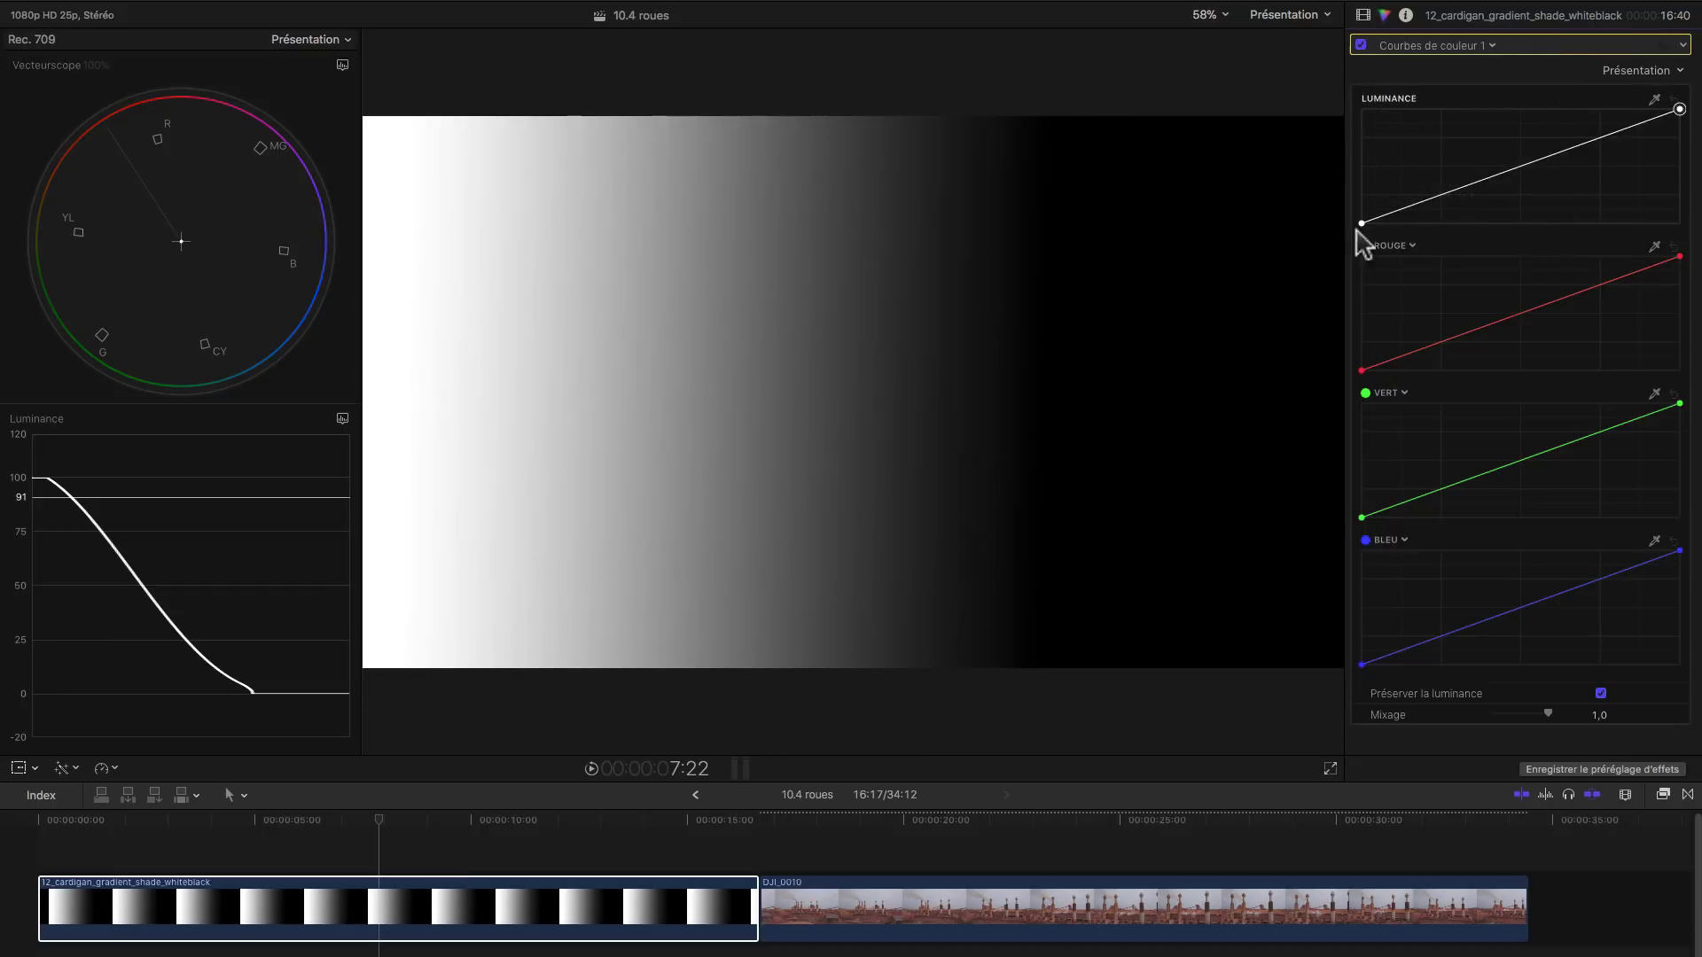
pyautogui.moveTo(1361, 223)
pyautogui.mouseDown()
pyautogui.moveTo(1370, 114)
pyautogui.moveTo(1364, 227)
pyautogui.mouseUp()
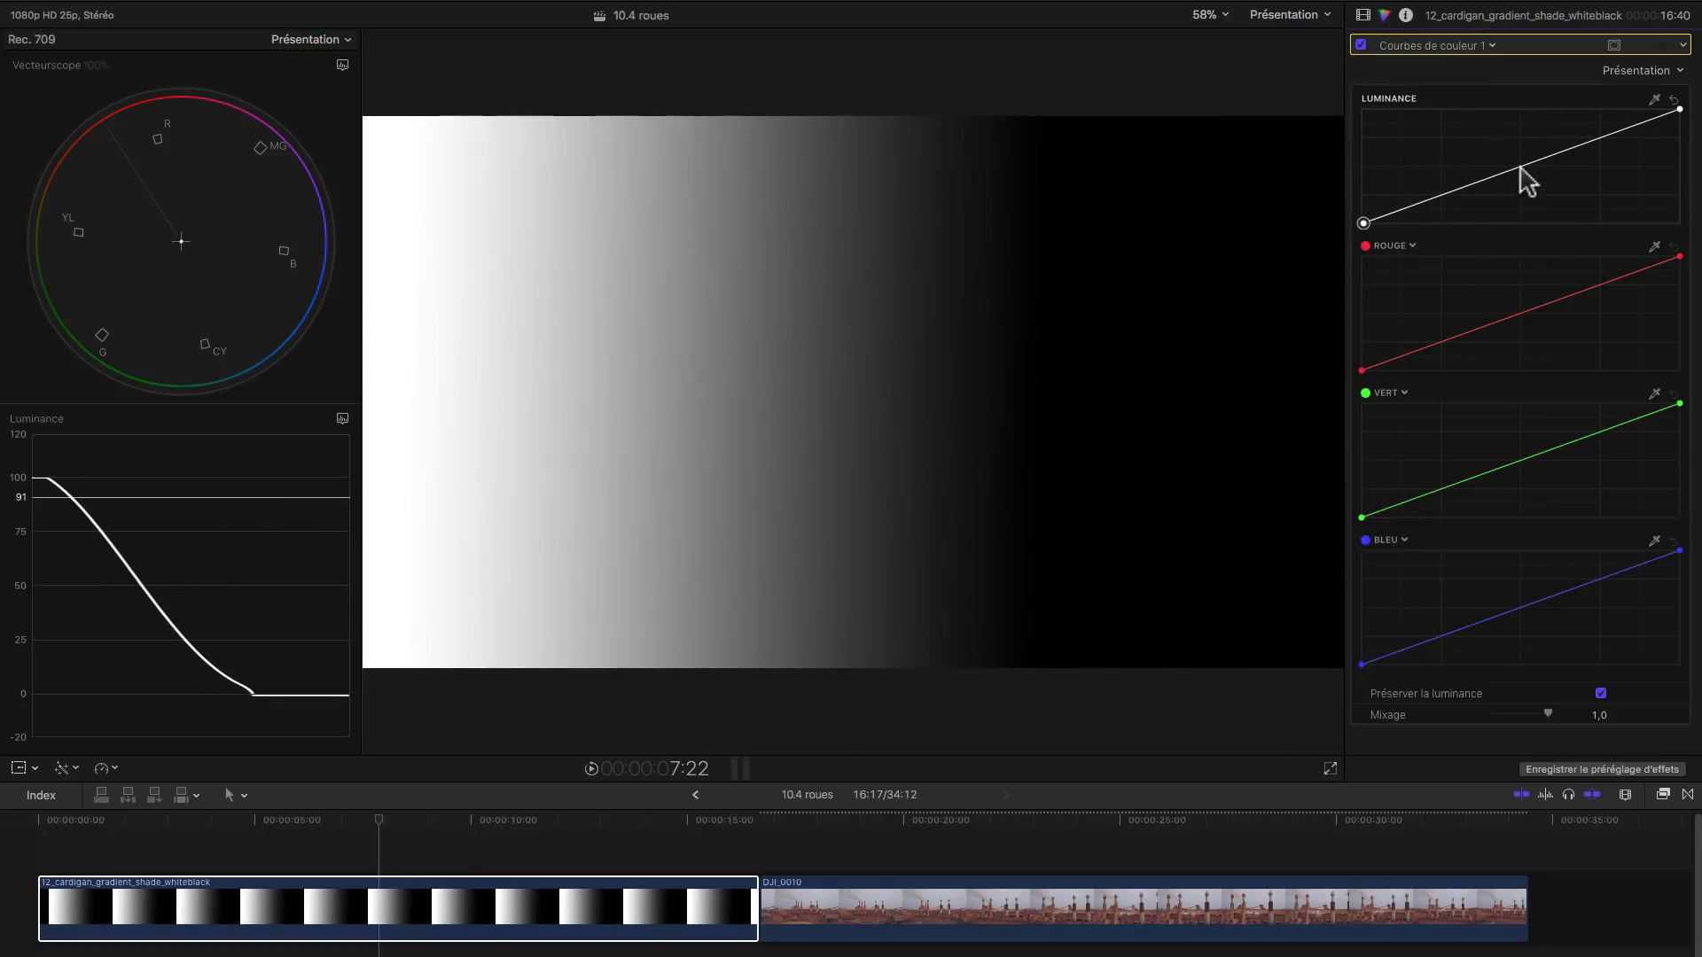
pyautogui.moveTo(1520, 169)
pyautogui.mouseDown()
pyautogui.moveTo(1528, 183)
pyautogui.moveTo(1501, 141)
pyautogui.moveTo(1526, 181)
pyautogui.moveTo(1517, 170)
pyautogui.mouseUp()
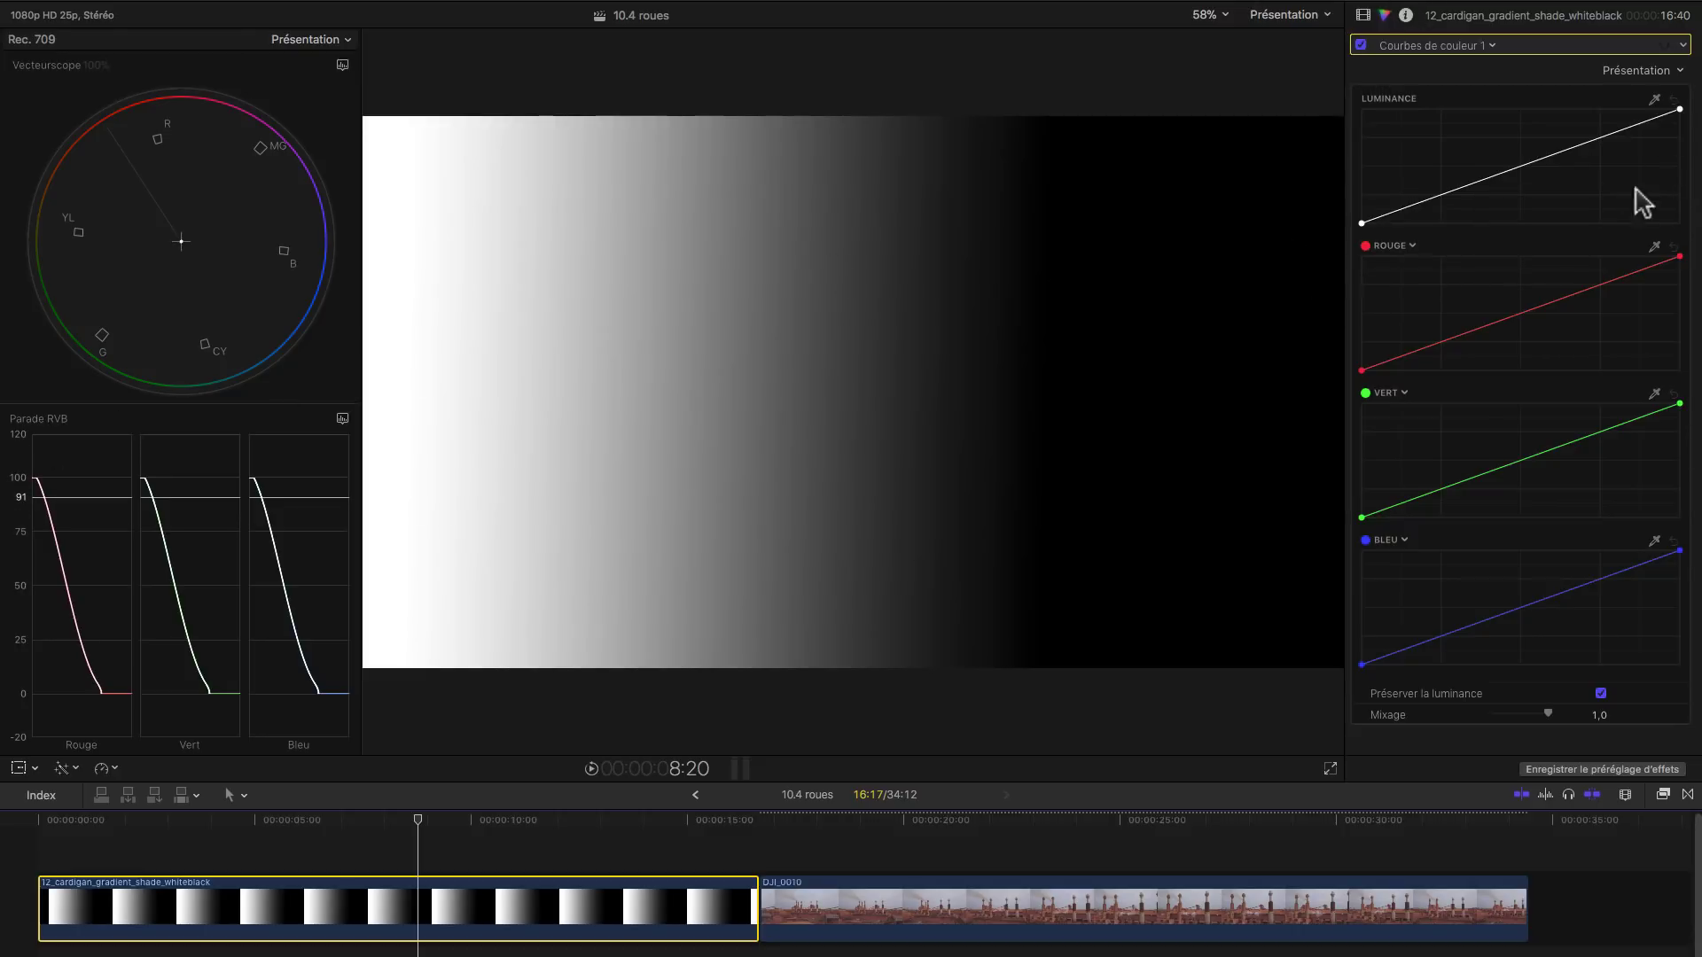
# - Pull the Rouge curve's white point down to the bottom of the graph with Préserver la luminance enabled
pyautogui.click(1679, 257)
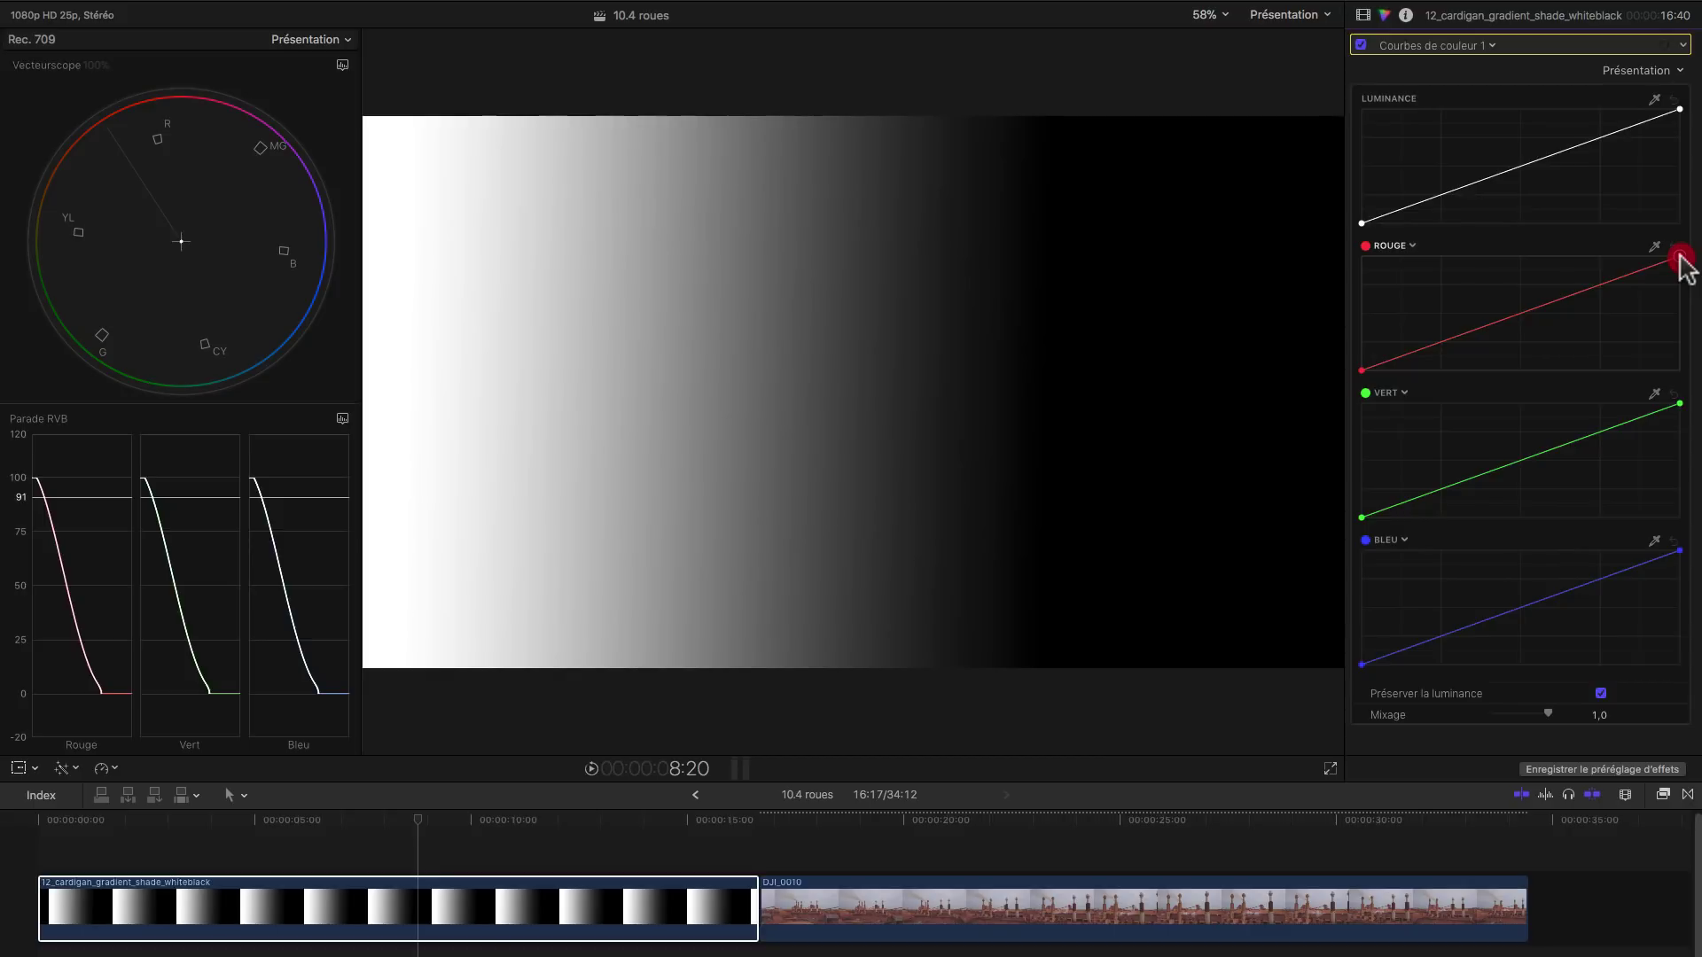
pyautogui.moveTo(1679, 258); pyautogui.dragTo(1681, 373)
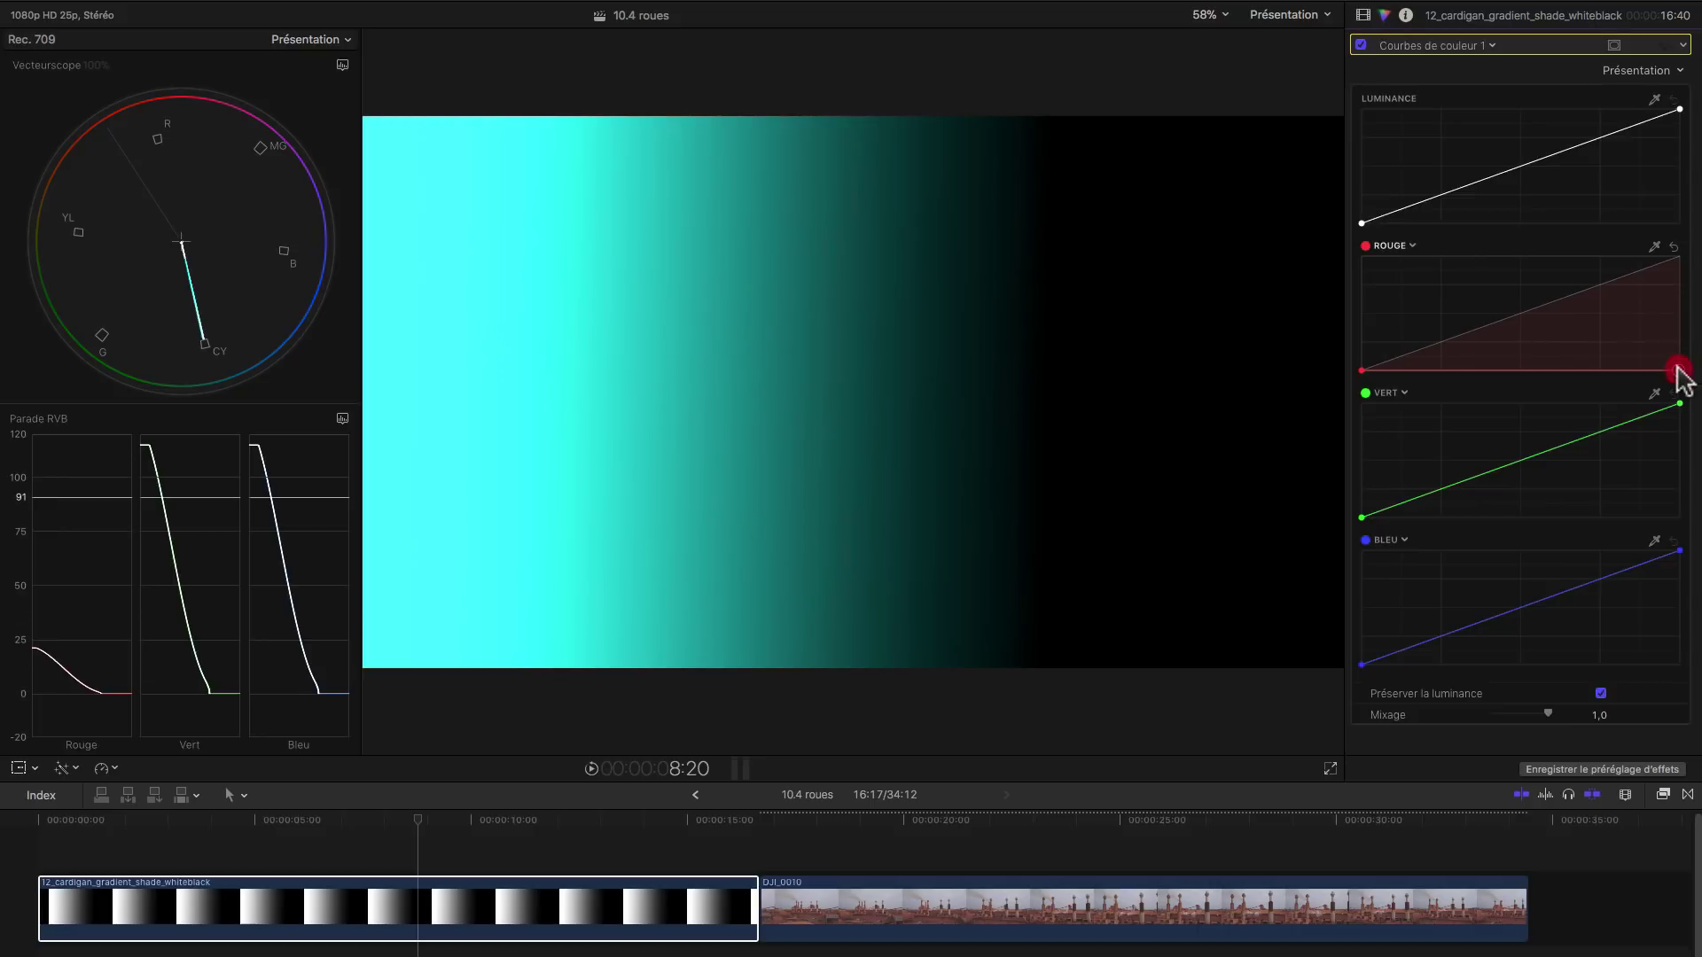
pyautogui.moveTo(1678, 367)
pyautogui.mouseDown()
pyautogui.moveTo(1684, 253)
pyautogui.moveTo(1688, 390)
pyautogui.mouseUp()
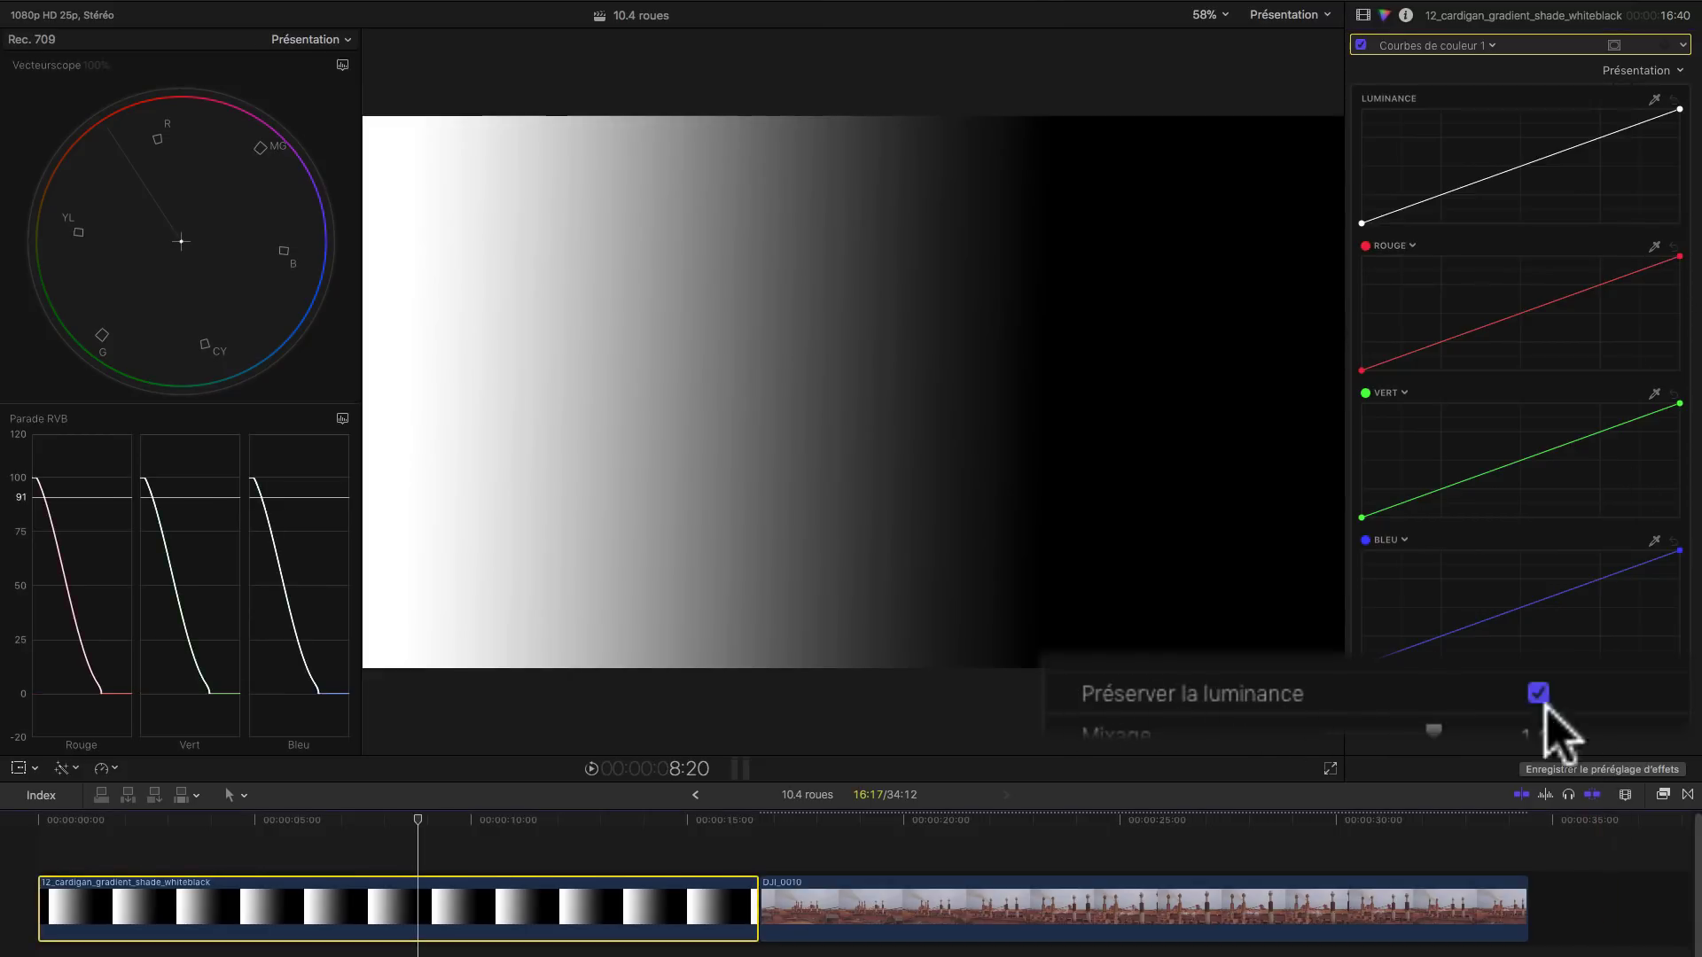
pyautogui.moveTo(1679, 258); pyautogui.dragTo(1684, 370)
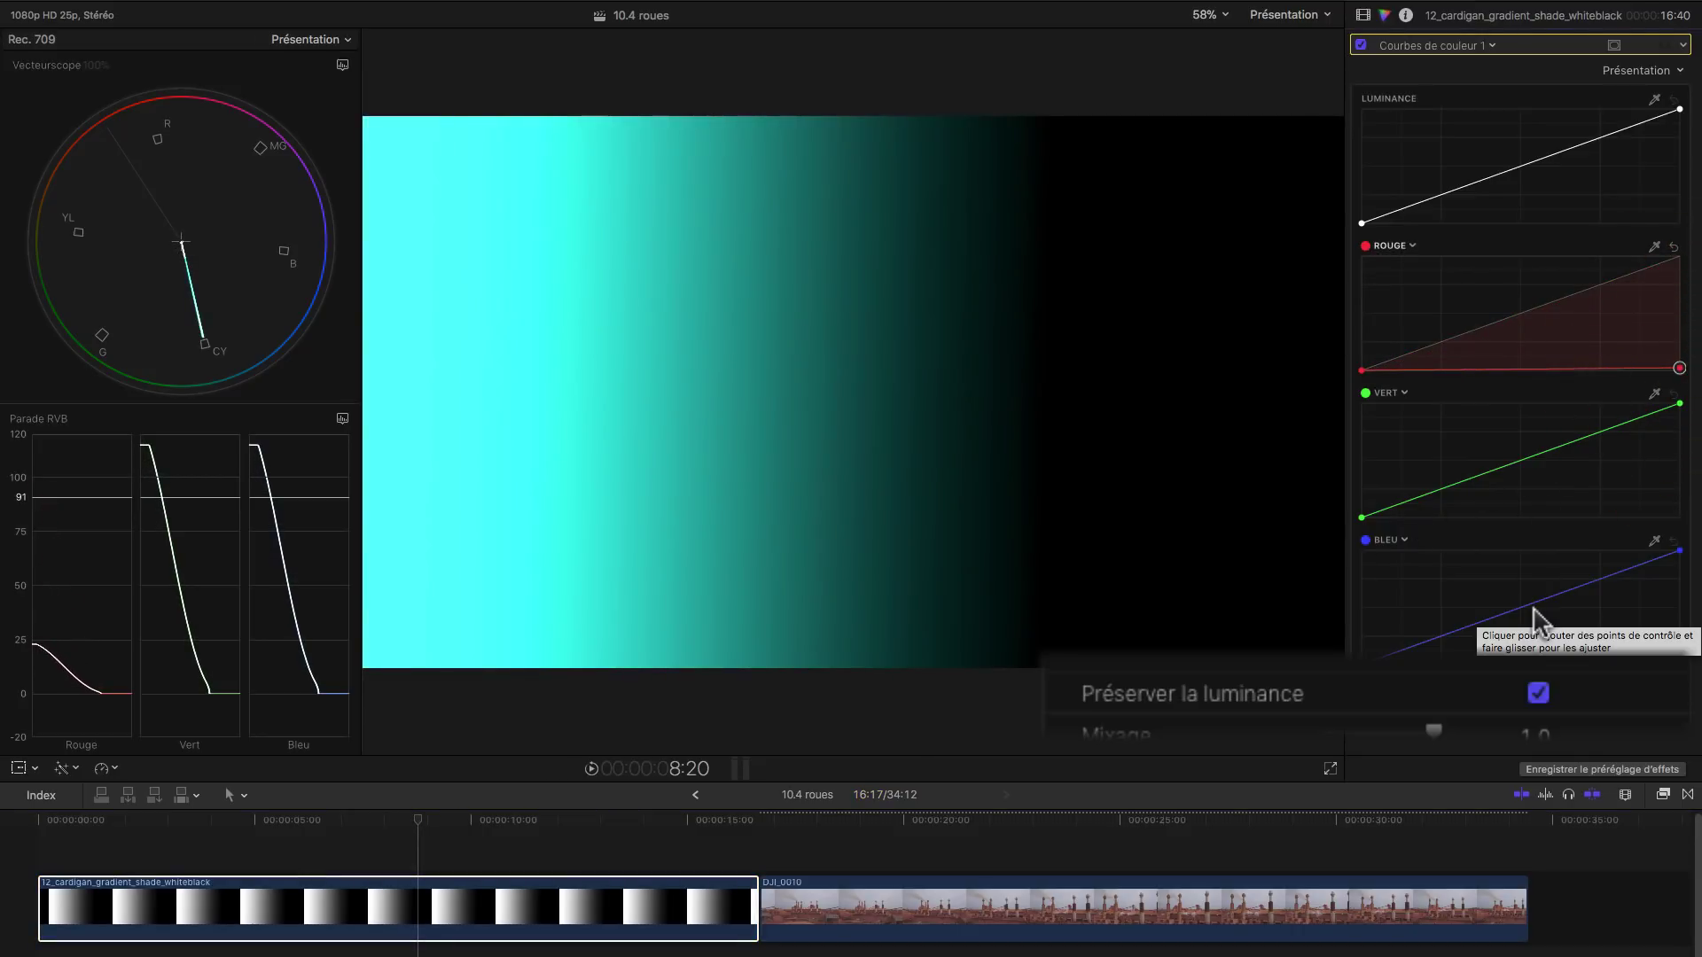
# - Return the Rouge curve's white point to the top of the graph and disable Préserver la luminance on the gradient clip
pyautogui.moveTo(1680, 368); pyautogui.dragTo(1689, 255)
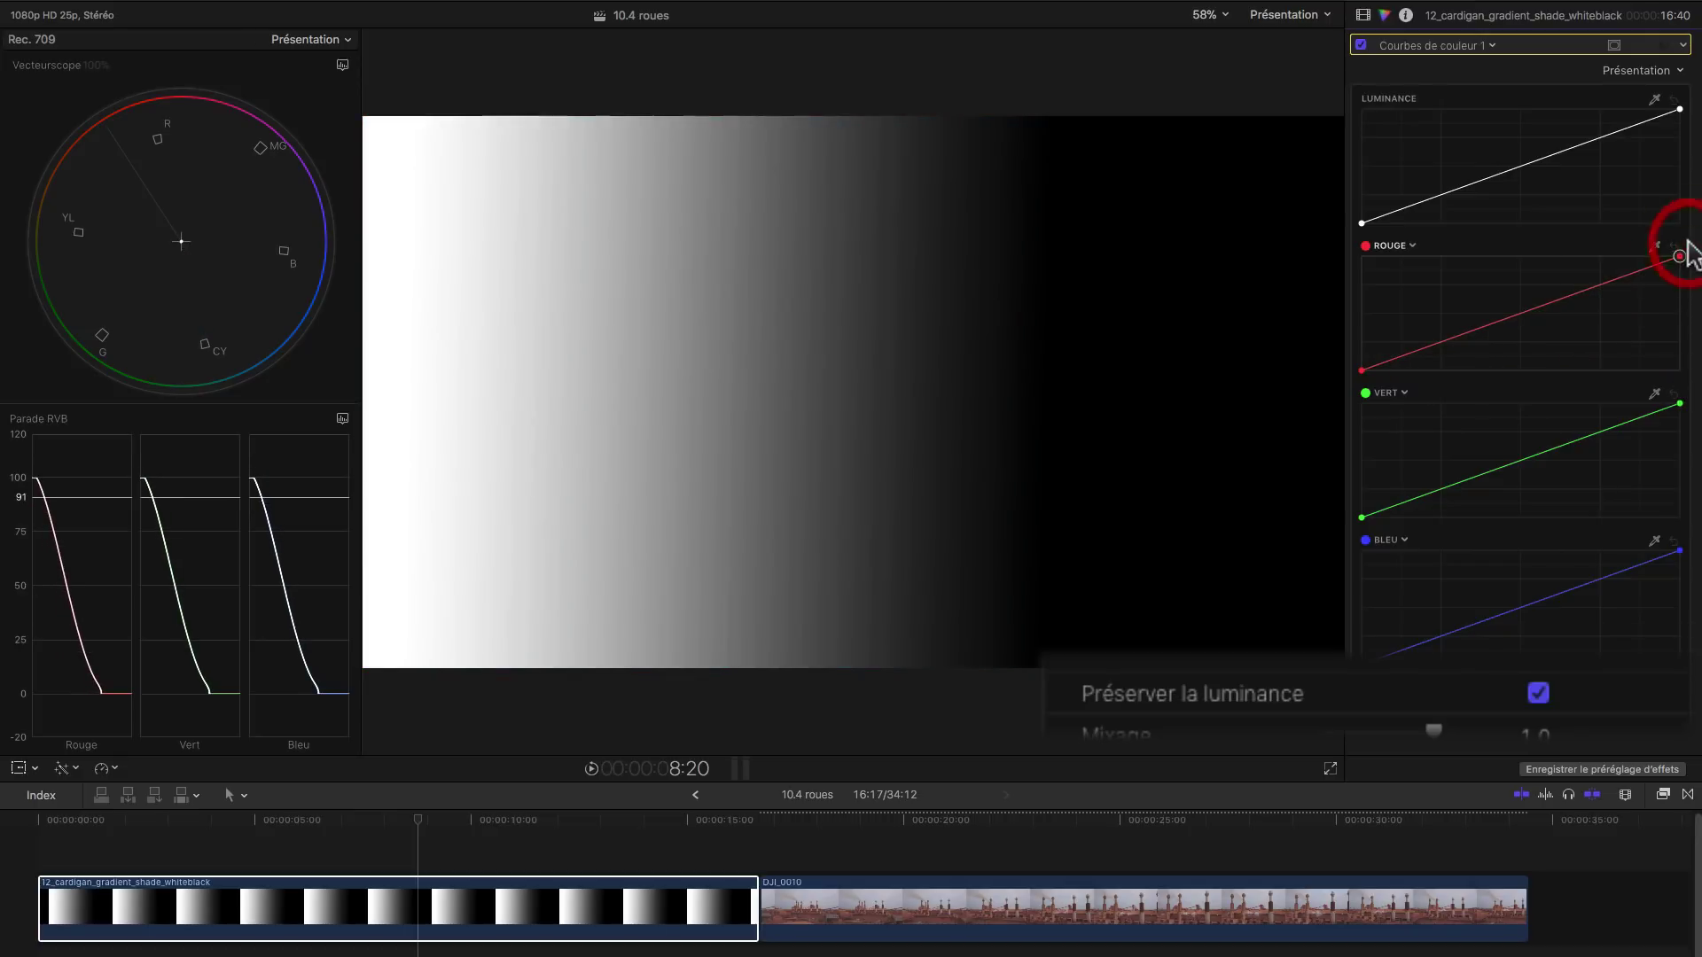
pyautogui.click(1537, 693)
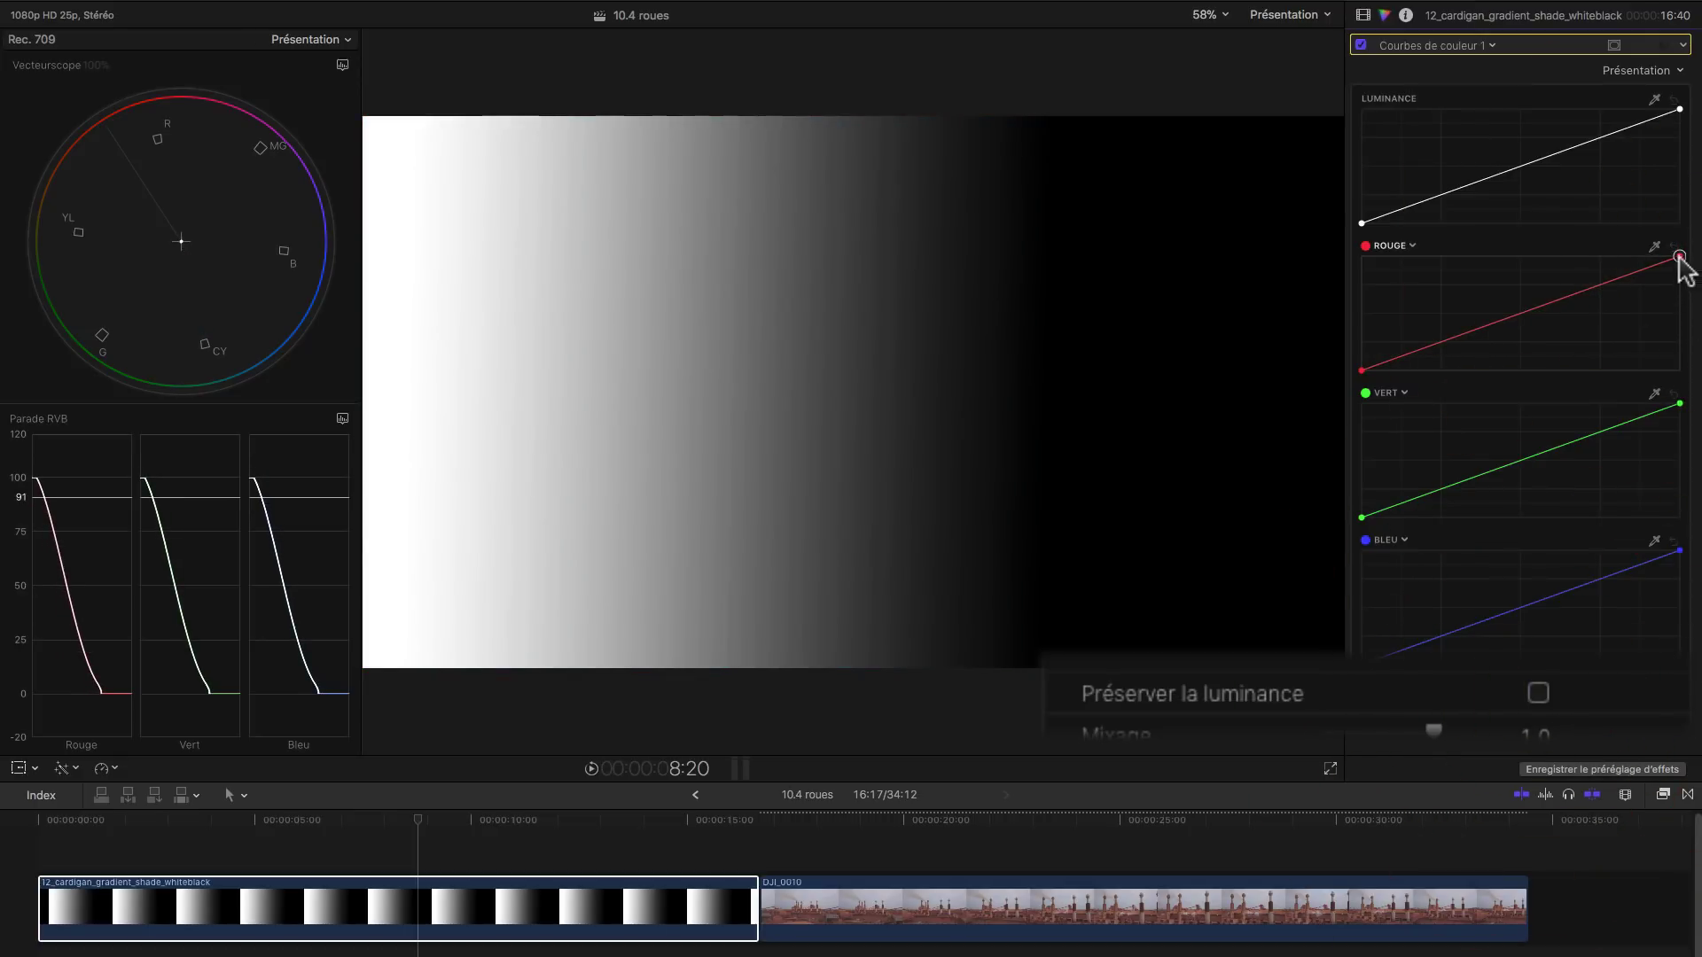
pyautogui.moveTo(1680, 257)
pyautogui.mouseDown()
pyautogui.moveTo(1680, 370)
pyautogui.moveTo(1680, 256)
pyautogui.mouseUp()
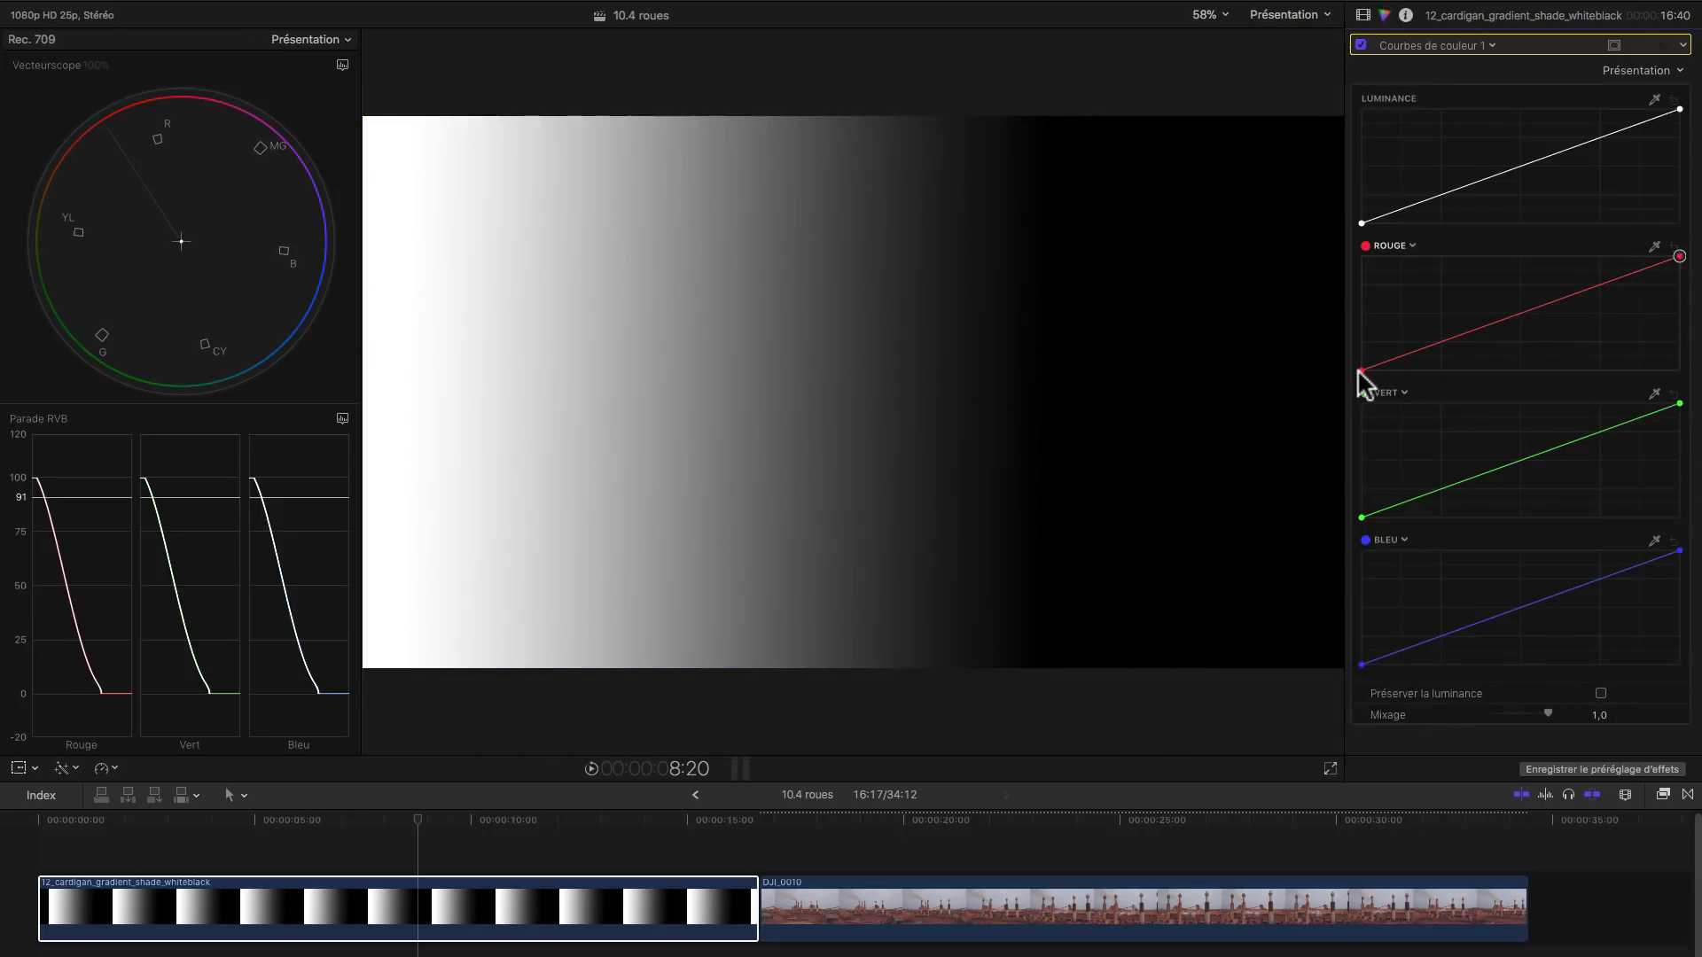
# - Try moving the Rouge curve's black and white points with Préserver la luminance disabled, leaving the black point slightly inward
pyautogui.moveTo(1362, 371); pyautogui.dragTo(1366, 408)
pyautogui.moveTo(1678, 256); pyautogui.dragTo(1701, 359)
pyautogui.moveTo(1362, 371)
pyautogui.mouseDown()
pyautogui.moveTo(1366, 232)
pyautogui.moveTo(1366, 370)
pyautogui.mouseUp()
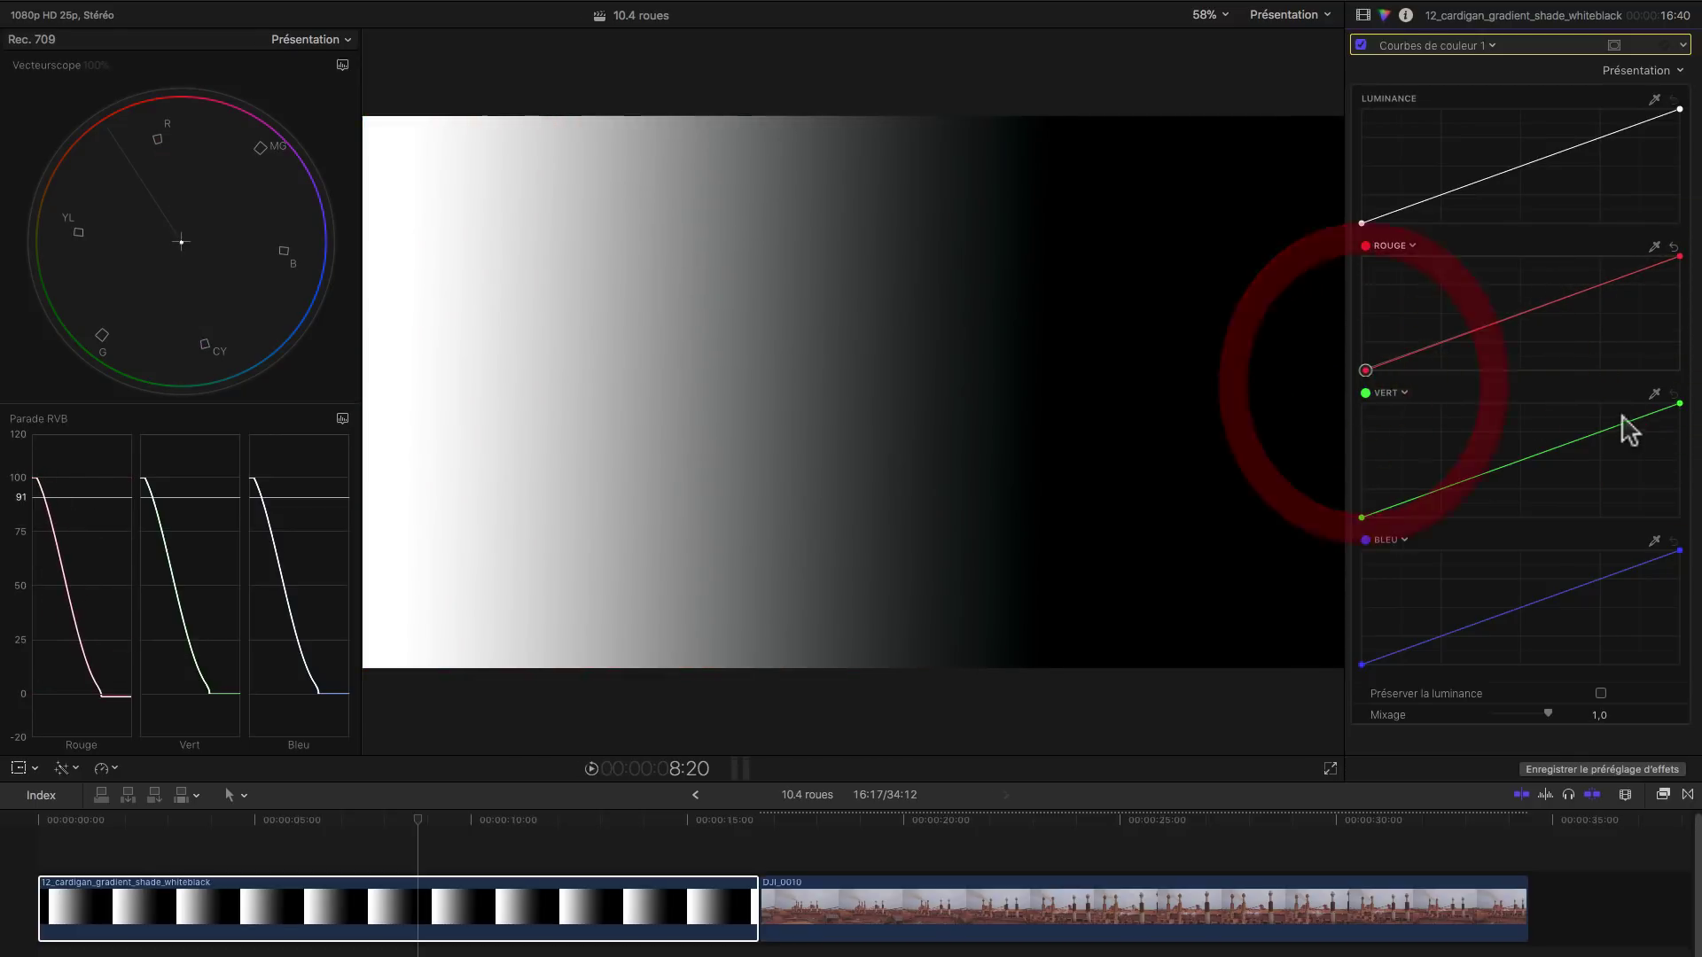
# - Try moving the end points of the Vert and Bleu curves, resetting the Vert curve before adjusting the Bleu one
pyautogui.moveTo(1677, 404)
pyautogui.mouseDown()
pyautogui.moveTo(1682, 519)
pyautogui.moveTo(1687, 403)
pyautogui.mouseUp()
pyautogui.moveTo(1363, 519)
pyautogui.mouseDown()
pyautogui.moveTo(1387, 408)
pyautogui.moveTo(1371, 520)
pyautogui.mouseUp()
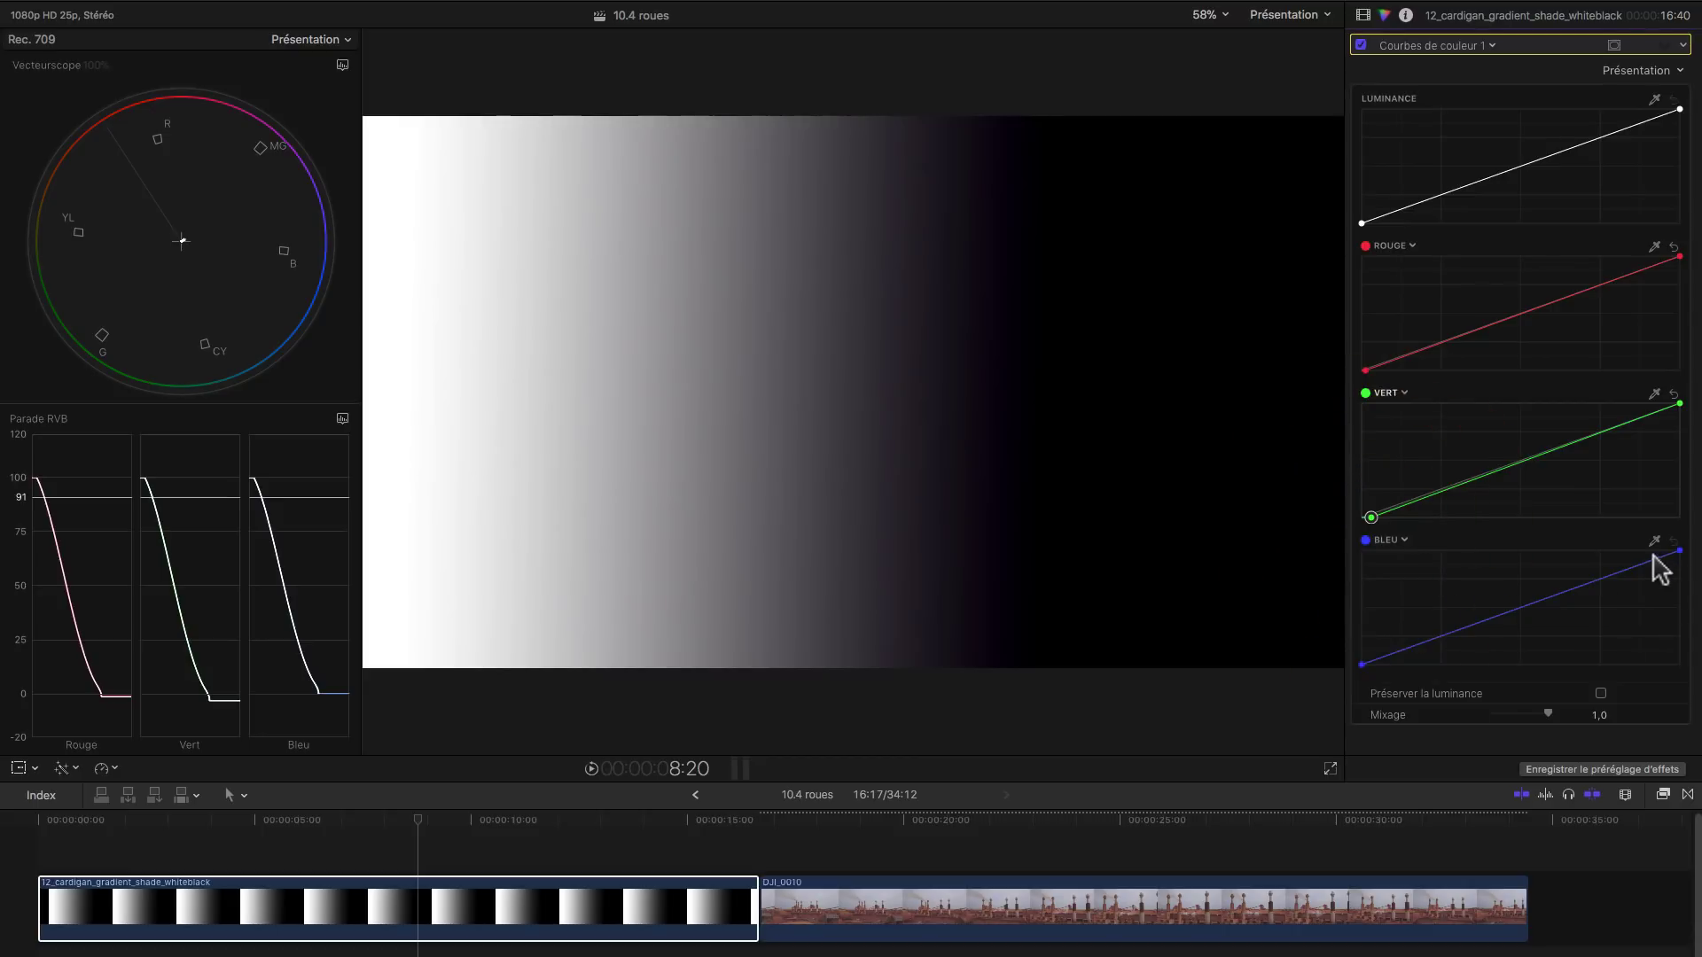
pyautogui.click(1672, 394)
pyautogui.moveTo(1682, 551)
pyautogui.mouseDown()
pyautogui.moveTo(1692, 697)
pyautogui.moveTo(1680, 551)
pyautogui.mouseUp()
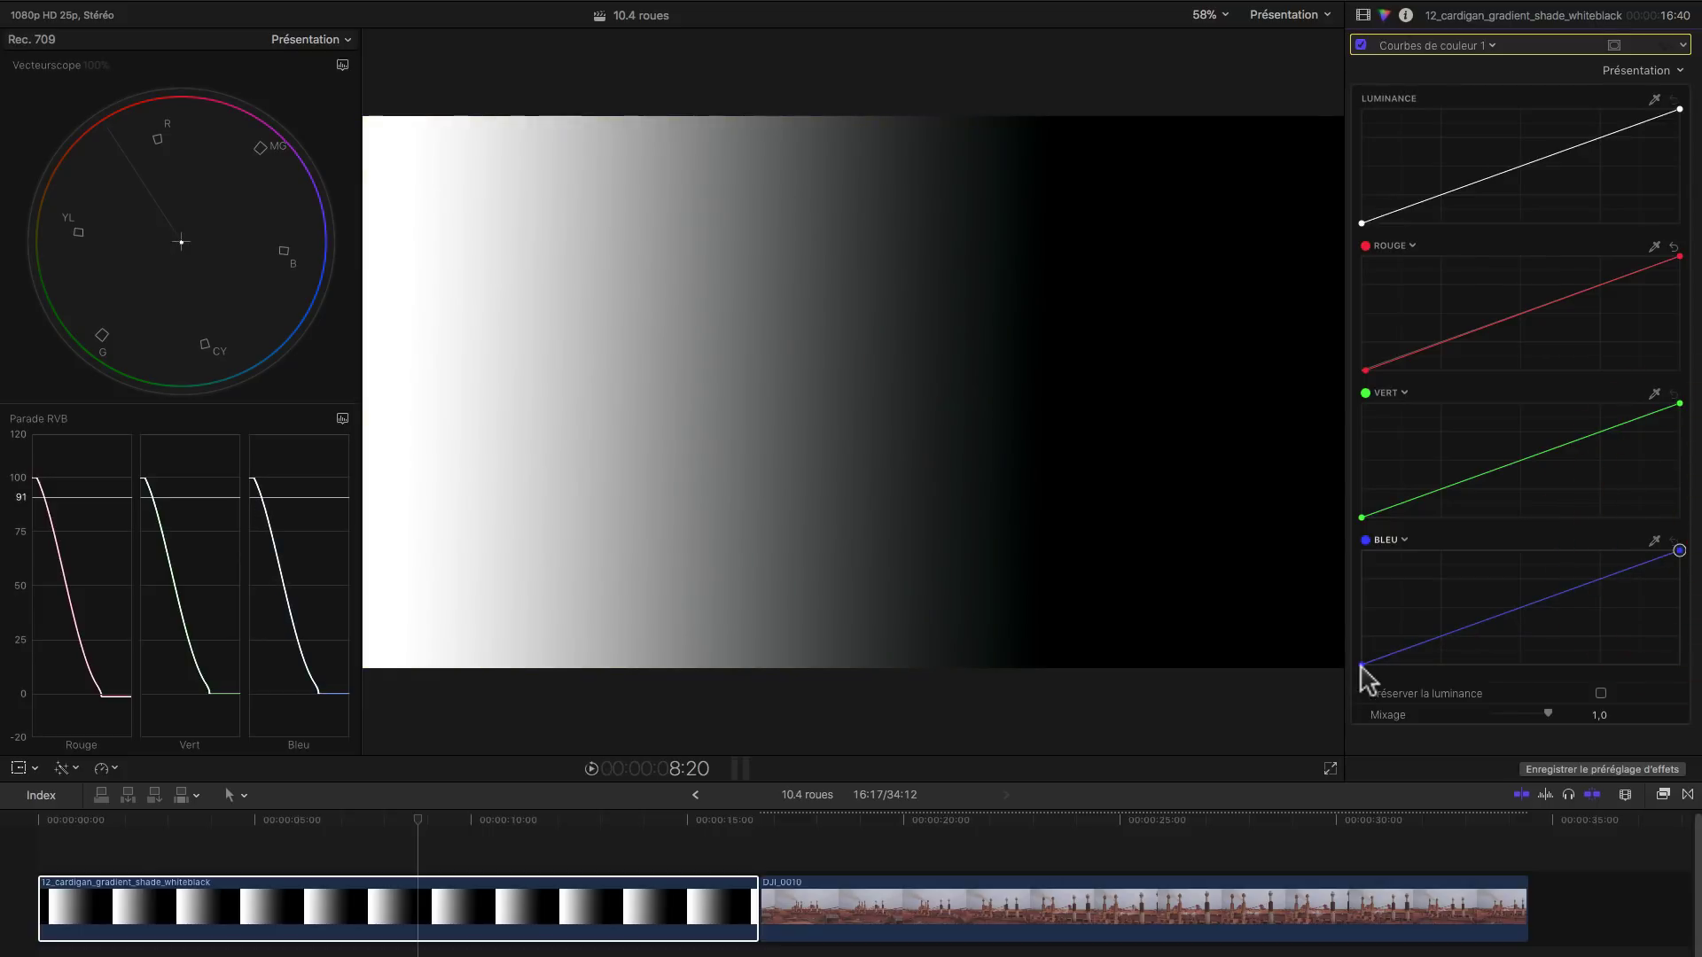
pyautogui.moveTo(1362, 665)
pyautogui.mouseDown()
pyautogui.moveTo(1359, 554)
pyautogui.moveTo(1361, 667)
pyautogui.mouseUp()
# - Select the DJI_0010 clip with the playhead at 26:17 and add a Courbes de couleur correction to it
pyautogui.click(1191, 833)
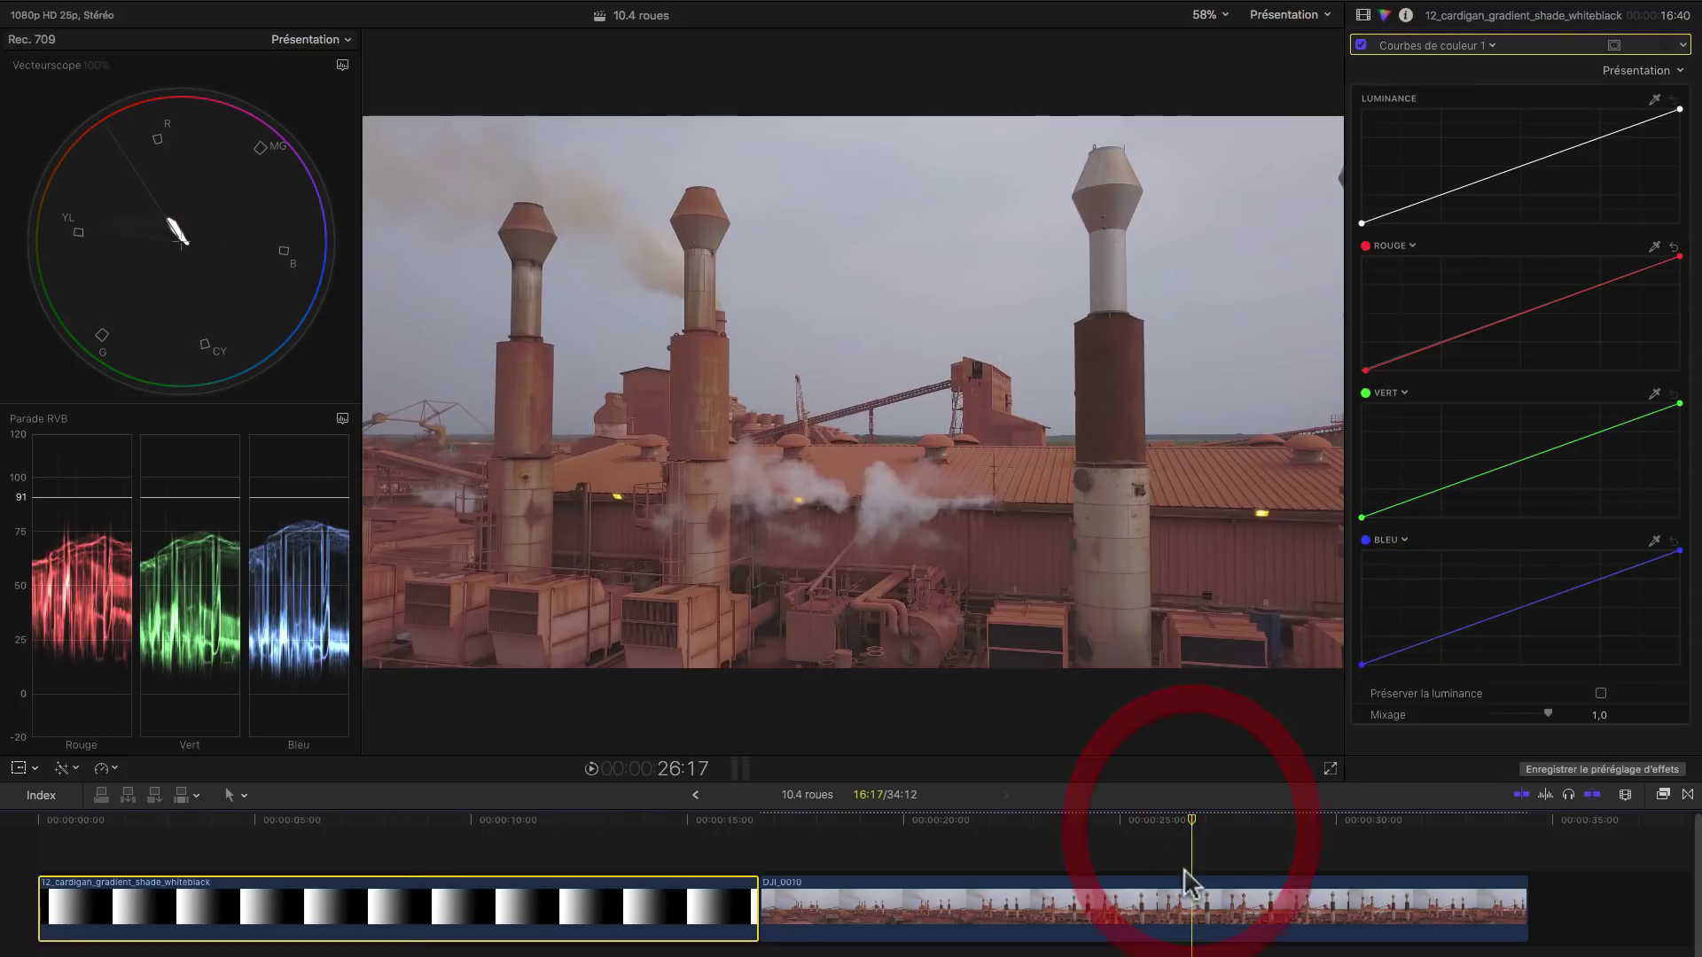
pyautogui.click(1190, 885)
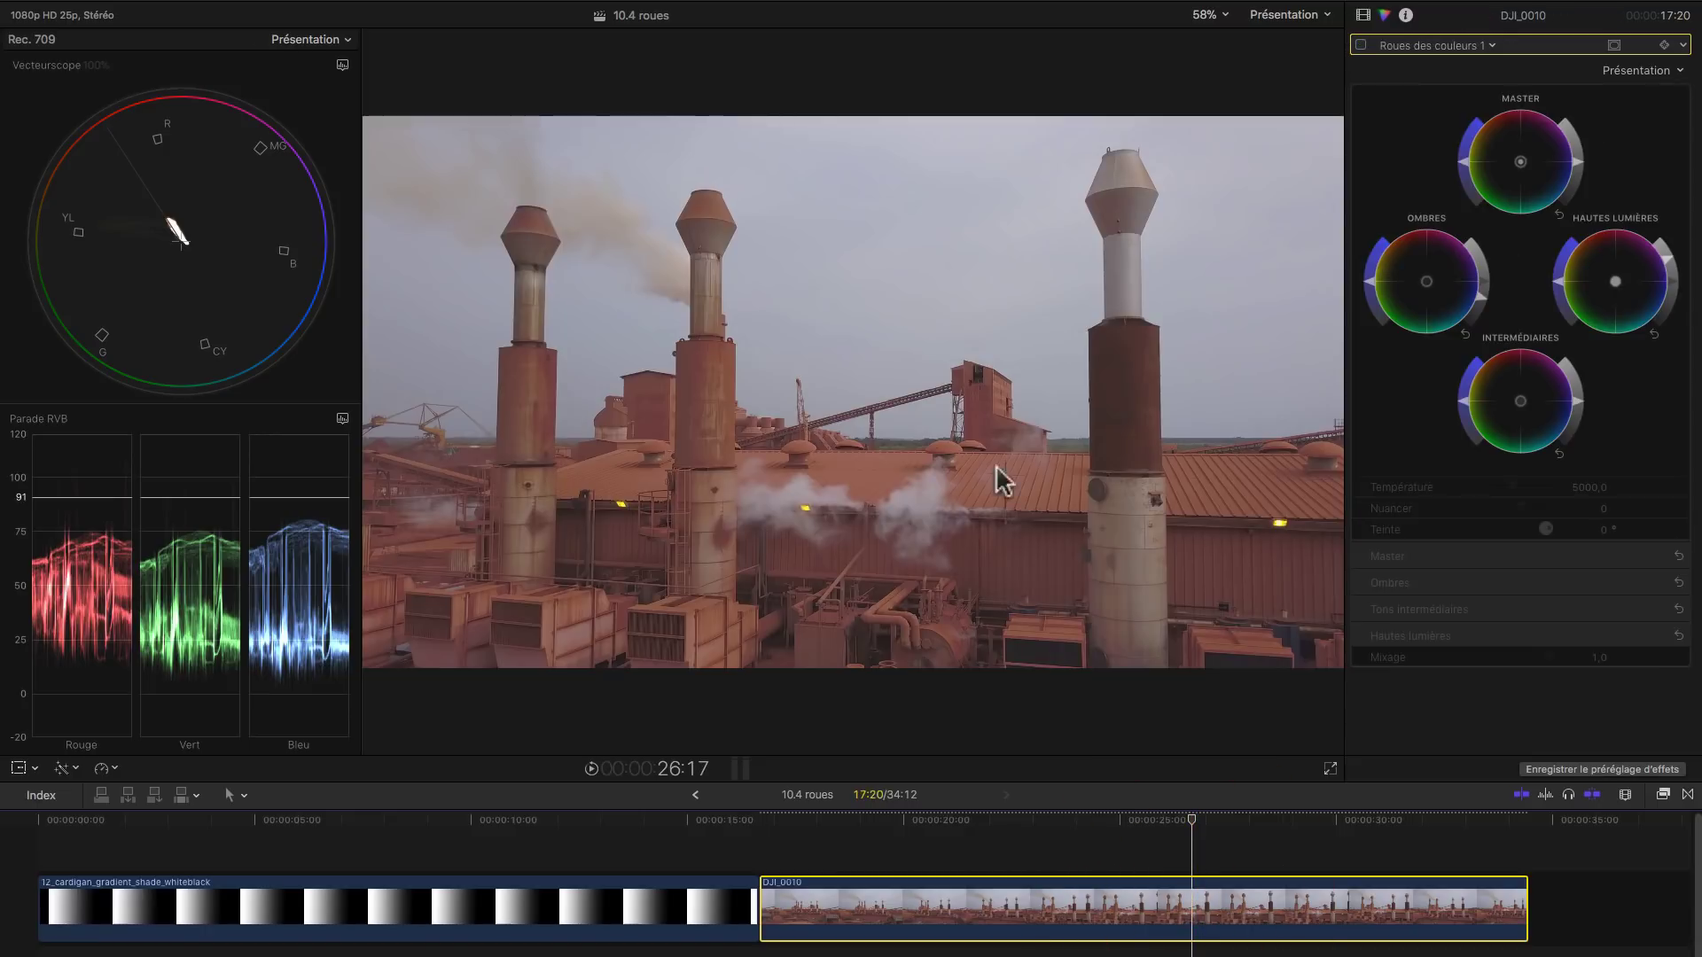
pyautogui.click(1400, 45)
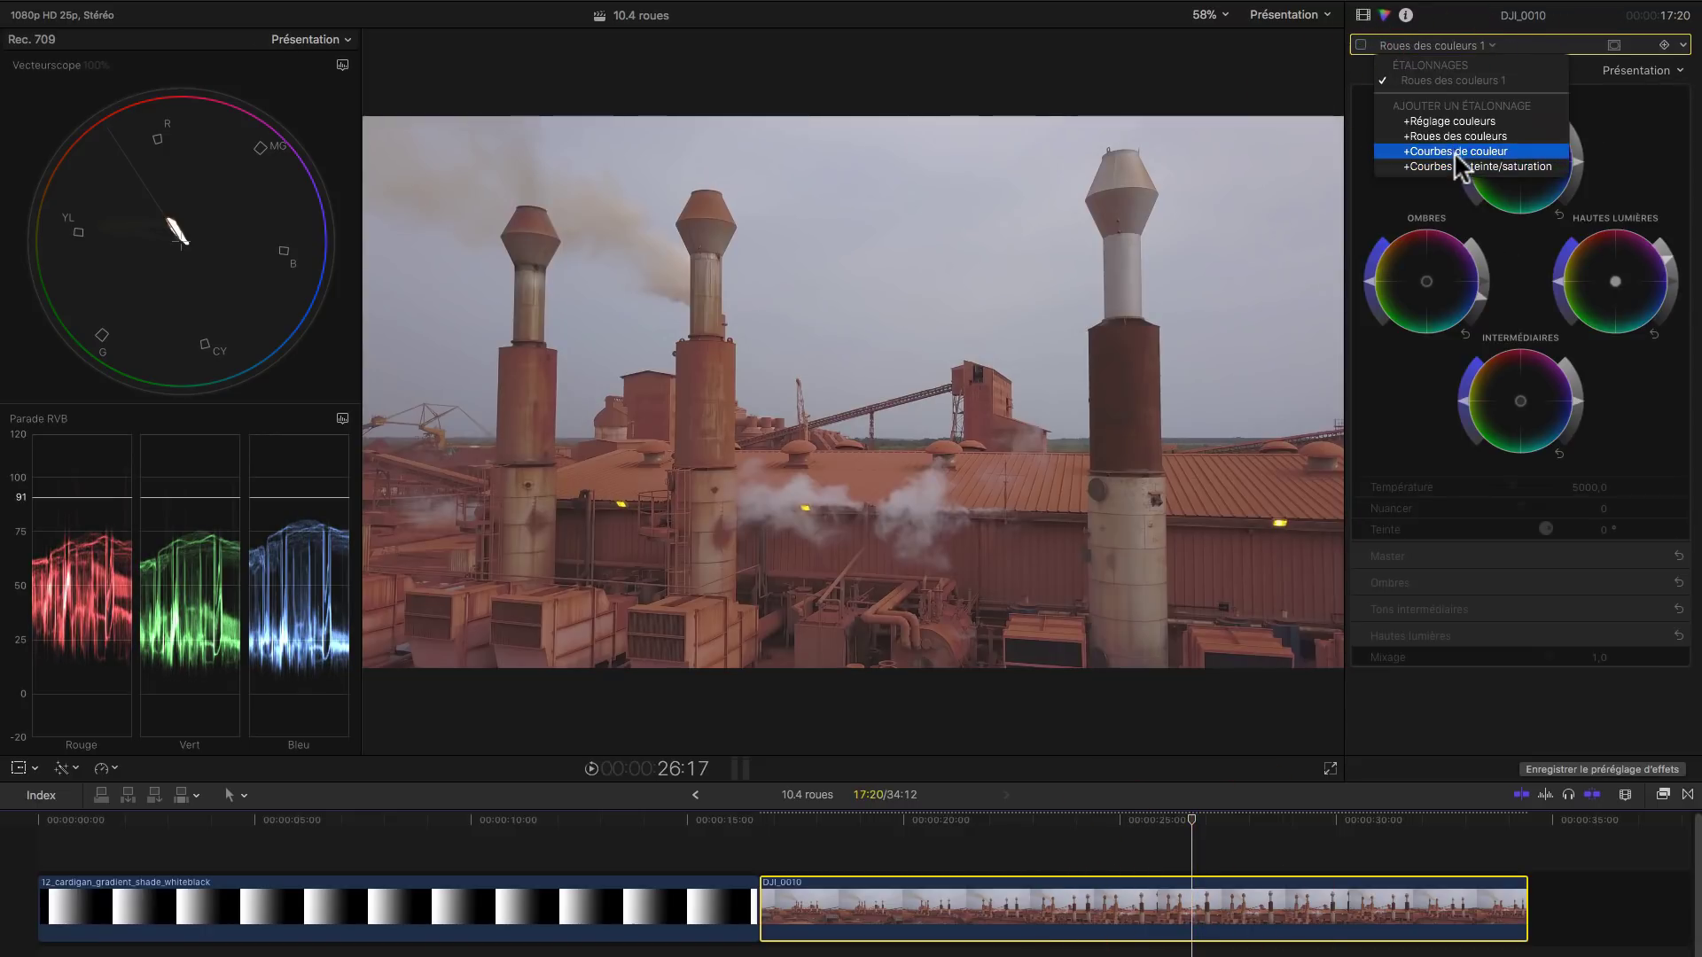
pyautogui.click(1454, 151)
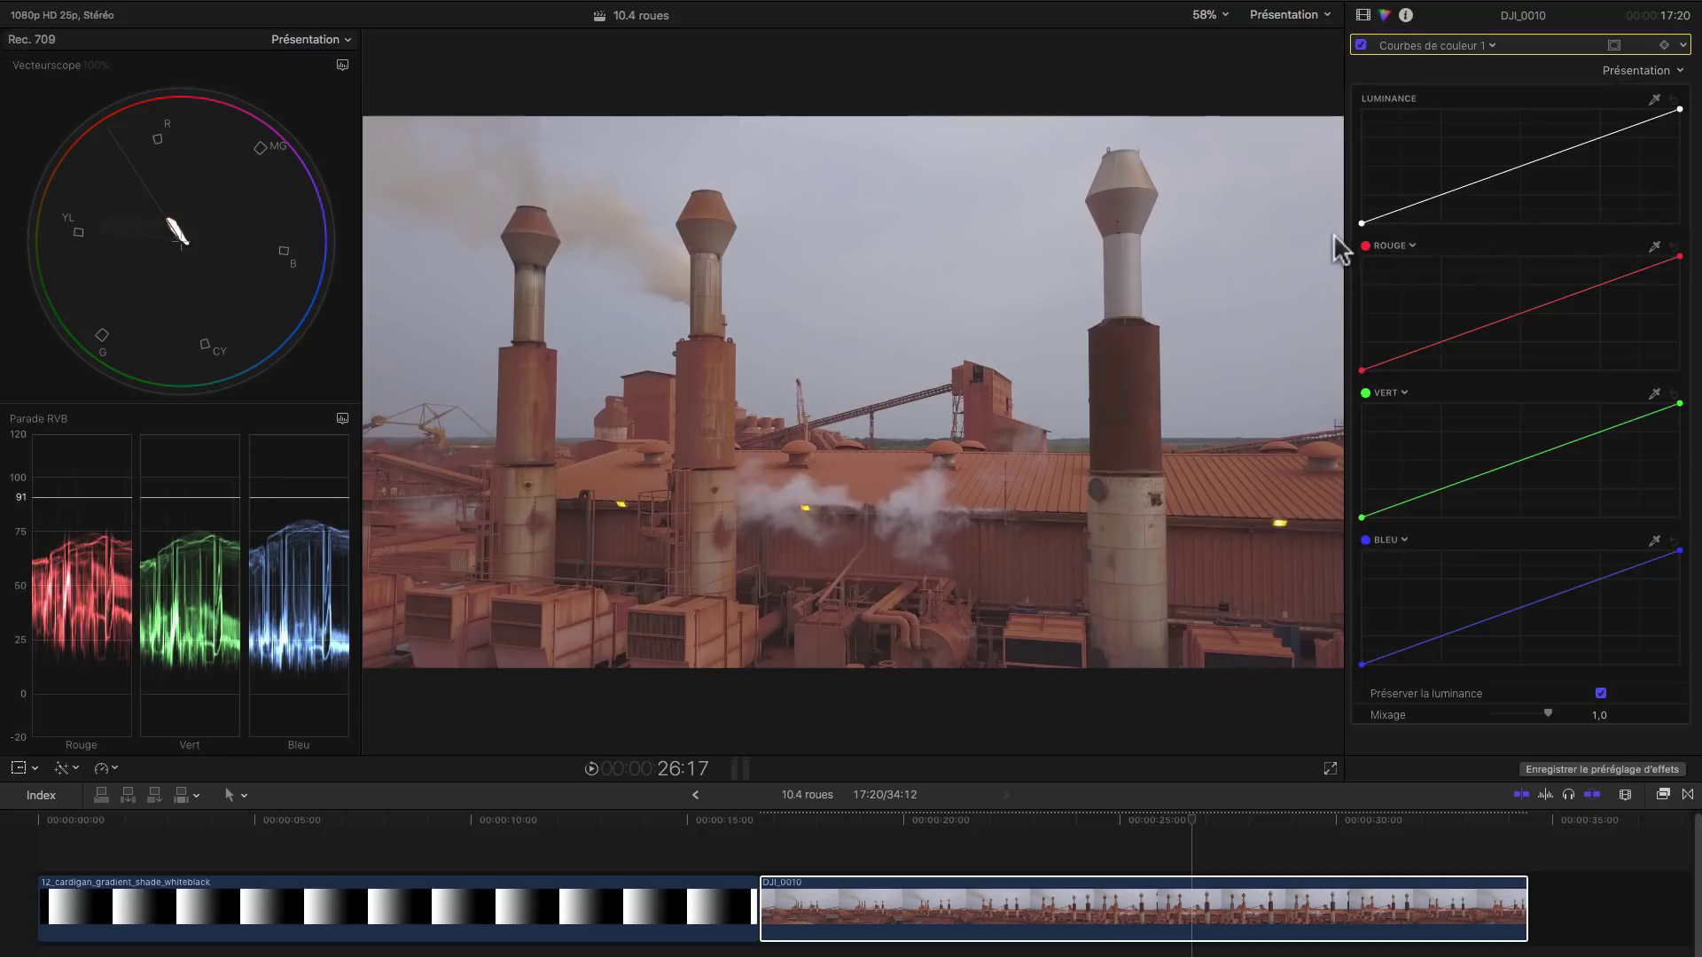
# - Shape the luminance curve into a gentle S by moving both end points inward and adding shadow, midtone and highlight points
pyautogui.moveTo(1360, 223); pyautogui.dragTo(1399, 219)
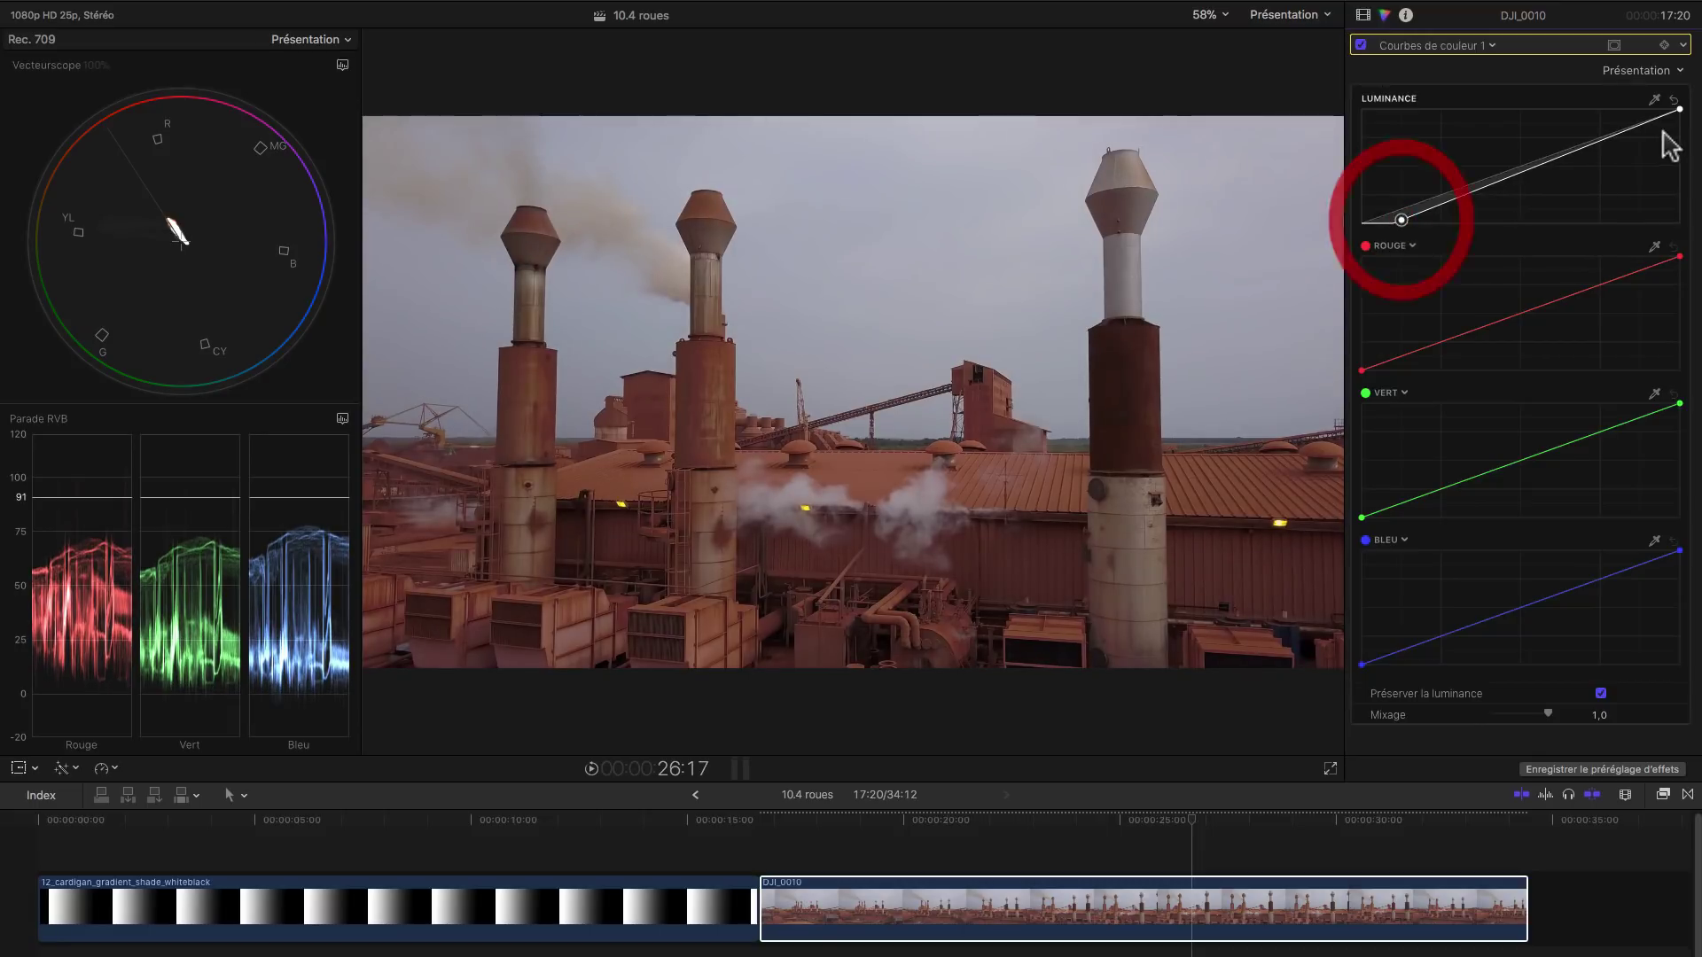
pyautogui.moveTo(1682, 108); pyautogui.dragTo(1630, 108)
pyautogui.click(1400, 221)
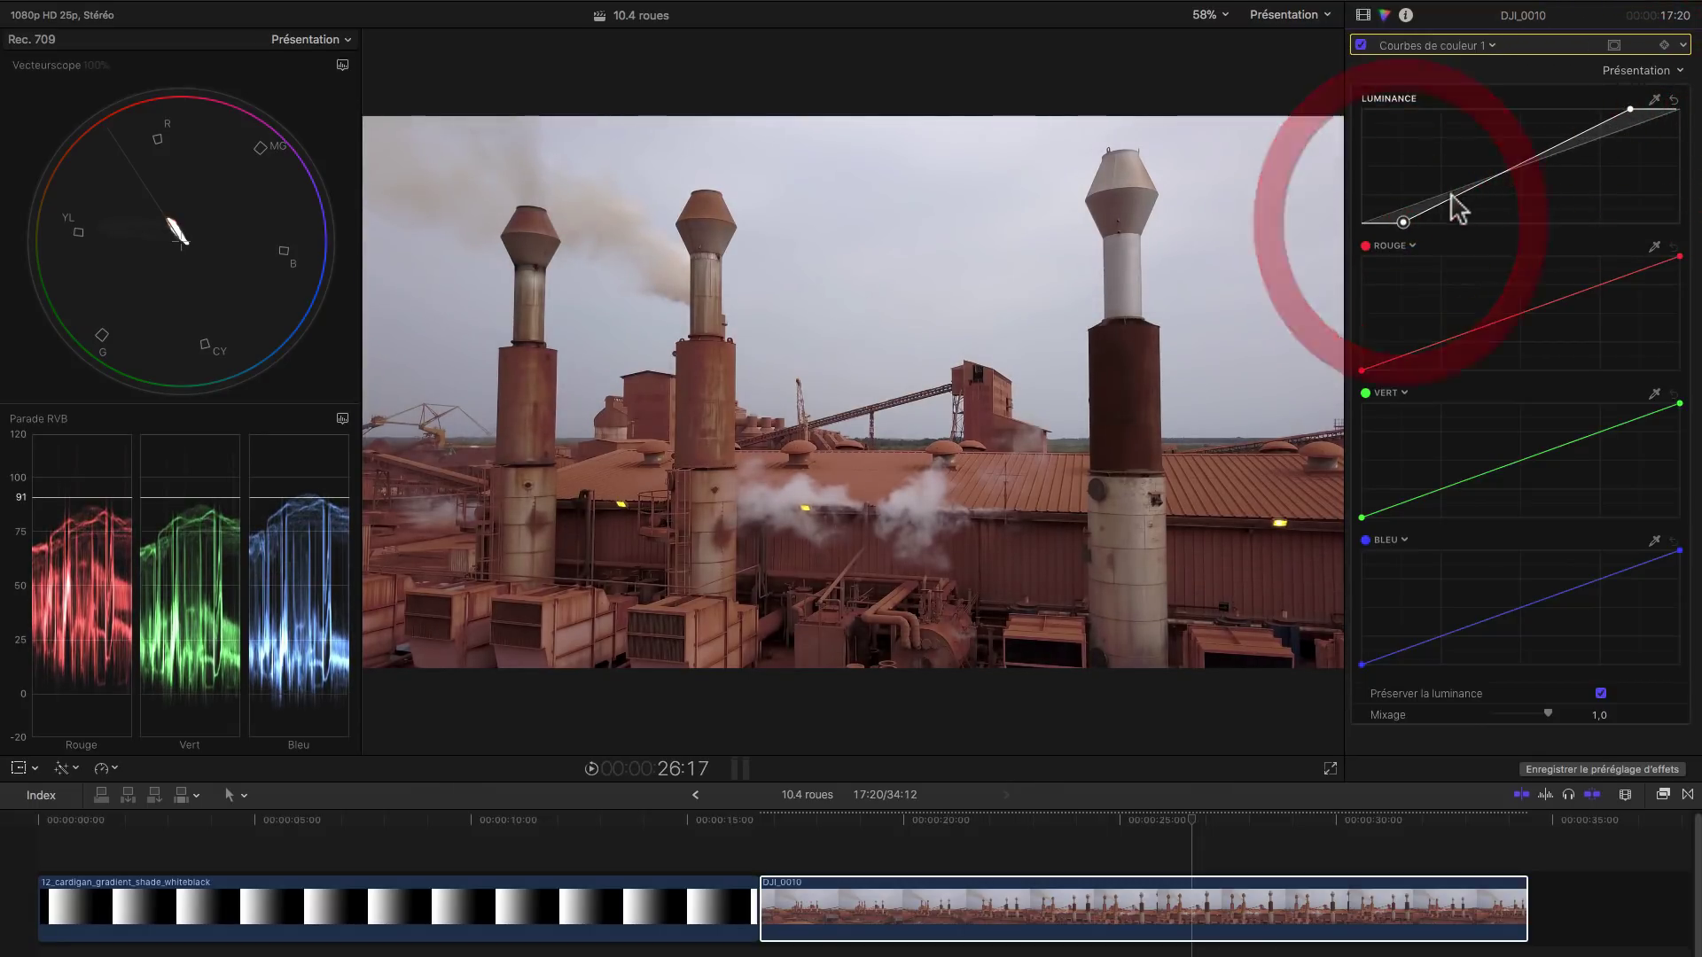
pyautogui.moveTo(1456, 197); pyautogui.dragTo(1454, 202)
pyautogui.moveTo(1566, 144); pyautogui.dragTo(1446, 204)
pyautogui.moveTo(1562, 140); pyautogui.dragTo(1561, 138)
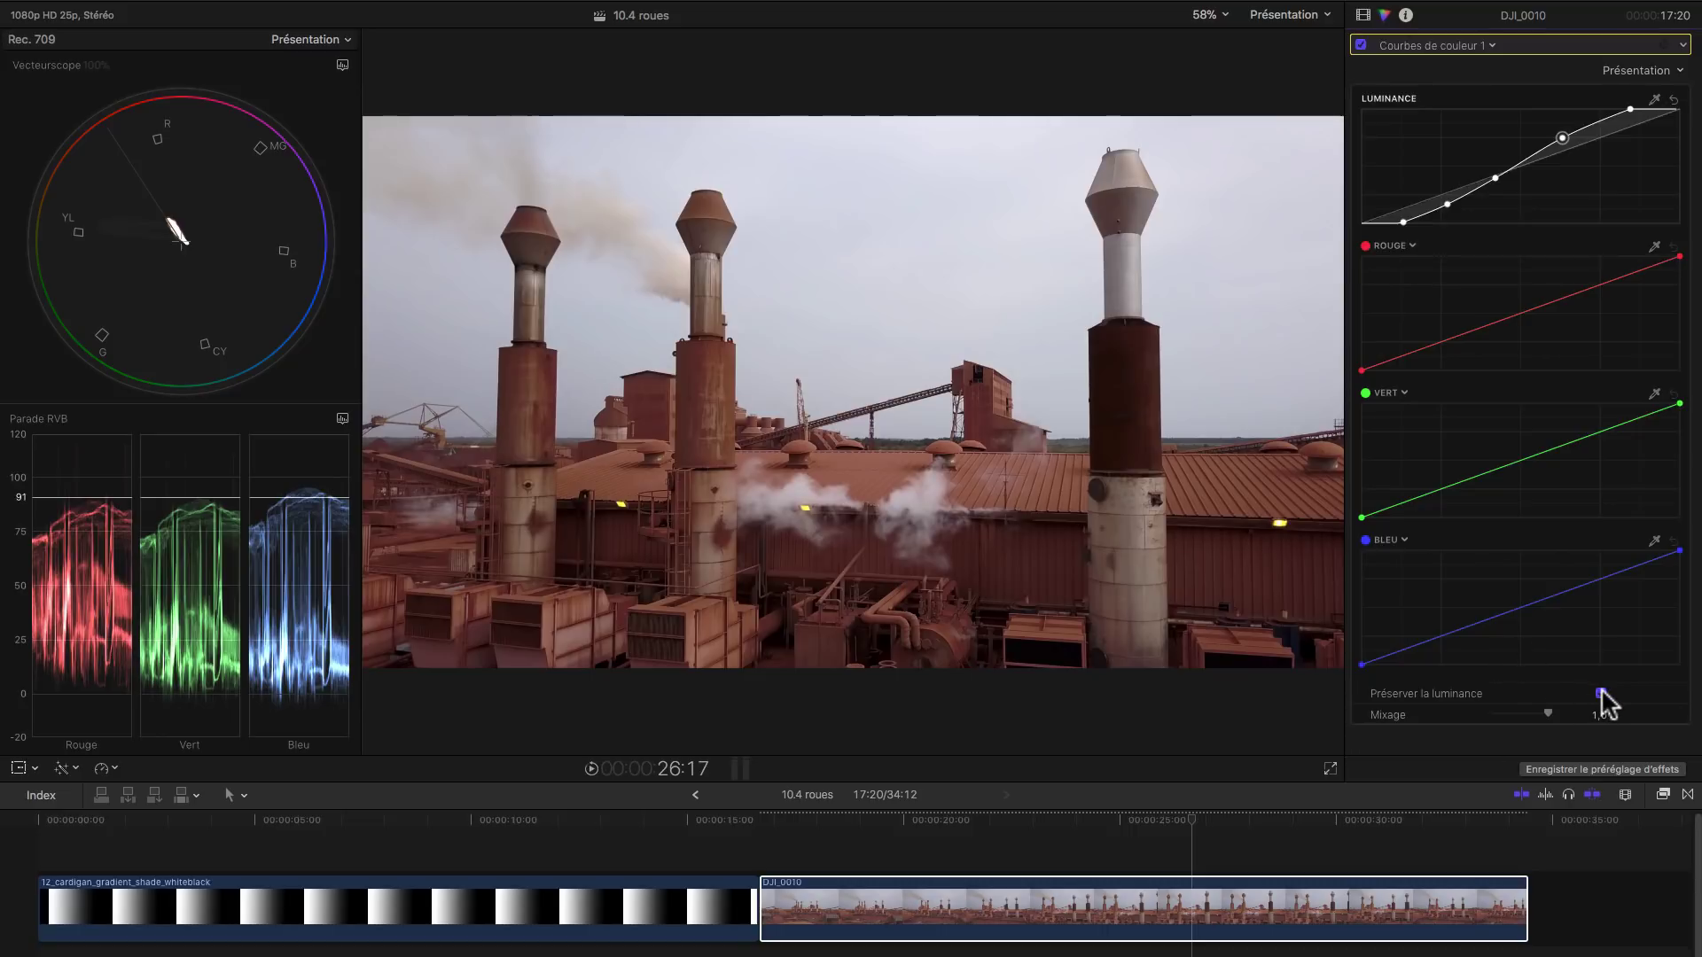
# - Sample the red building with the Rouge curve's eyedropper, add three control points around the sampled tone and raise the middle one slightly
pyautogui.click(1654, 246)
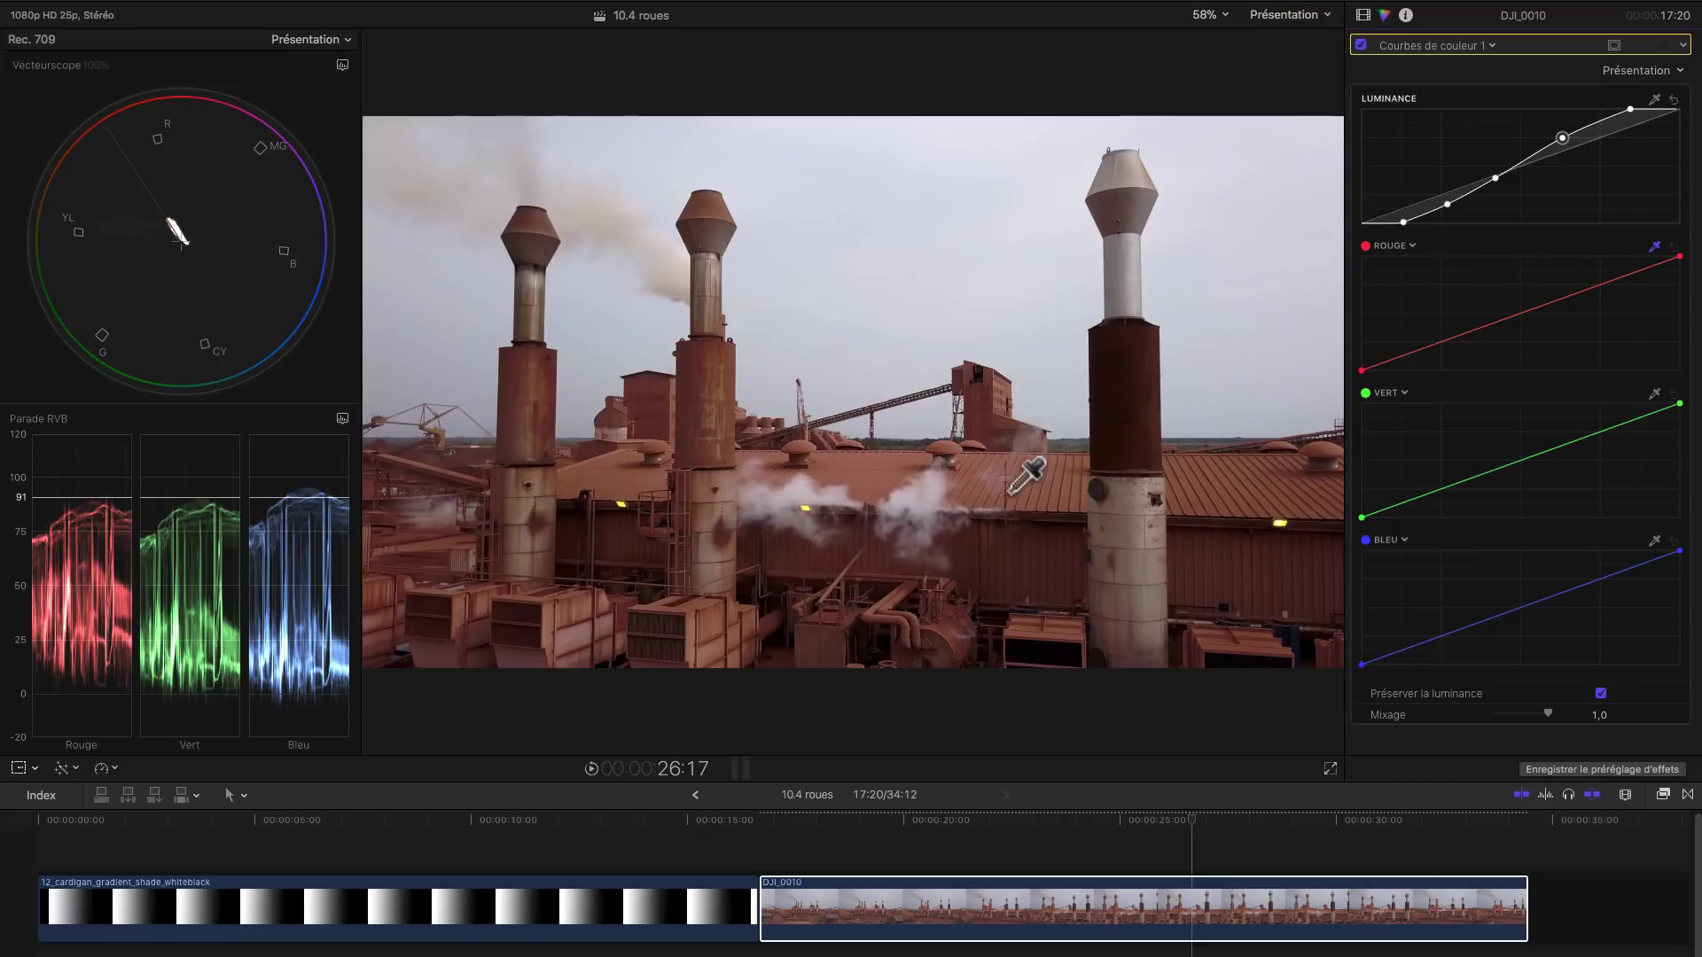
pyautogui.click(1032, 523)
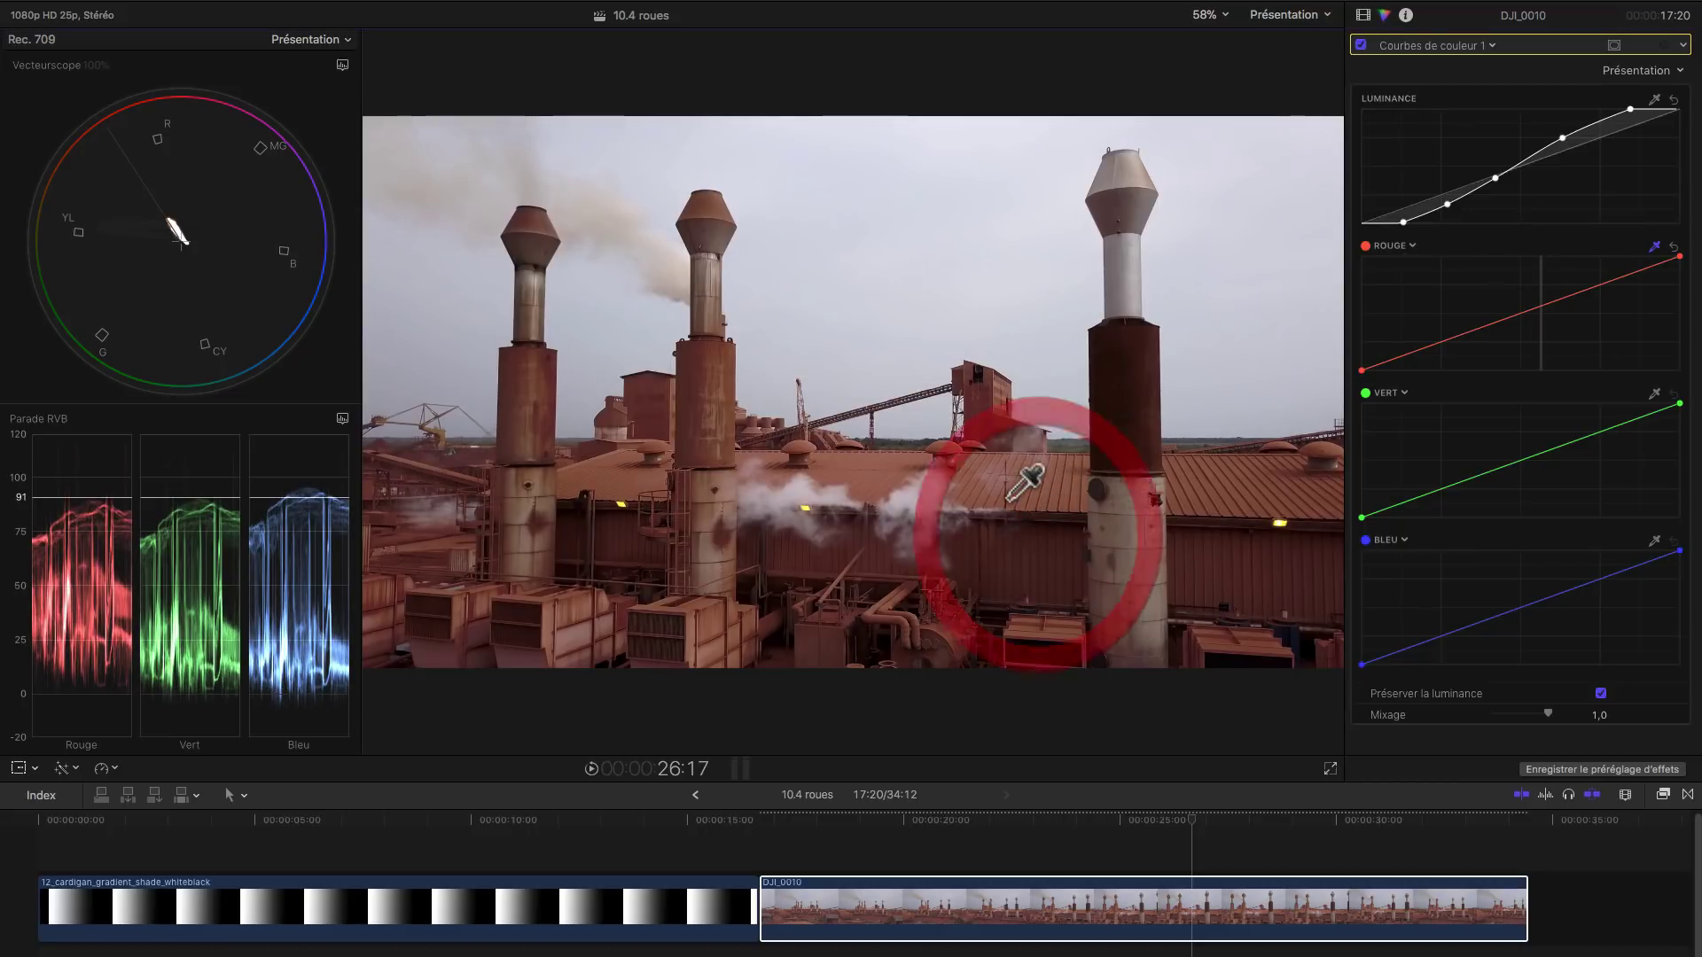
pyautogui.click(1518, 313)
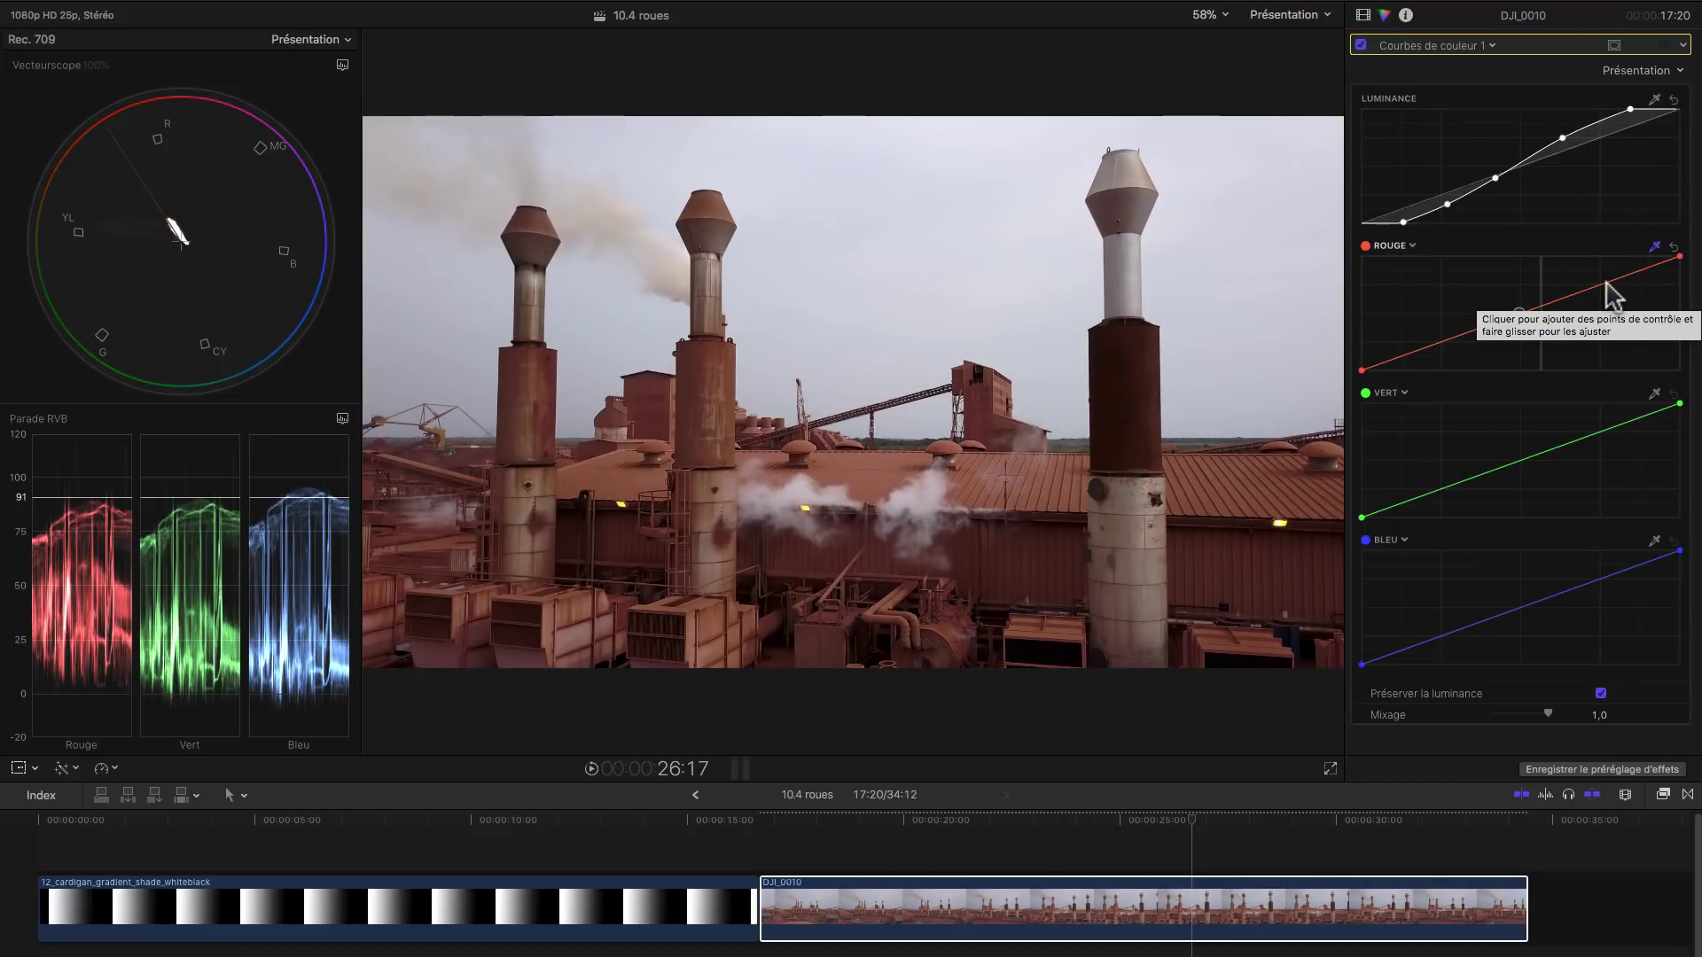
pyautogui.click(1590, 287)
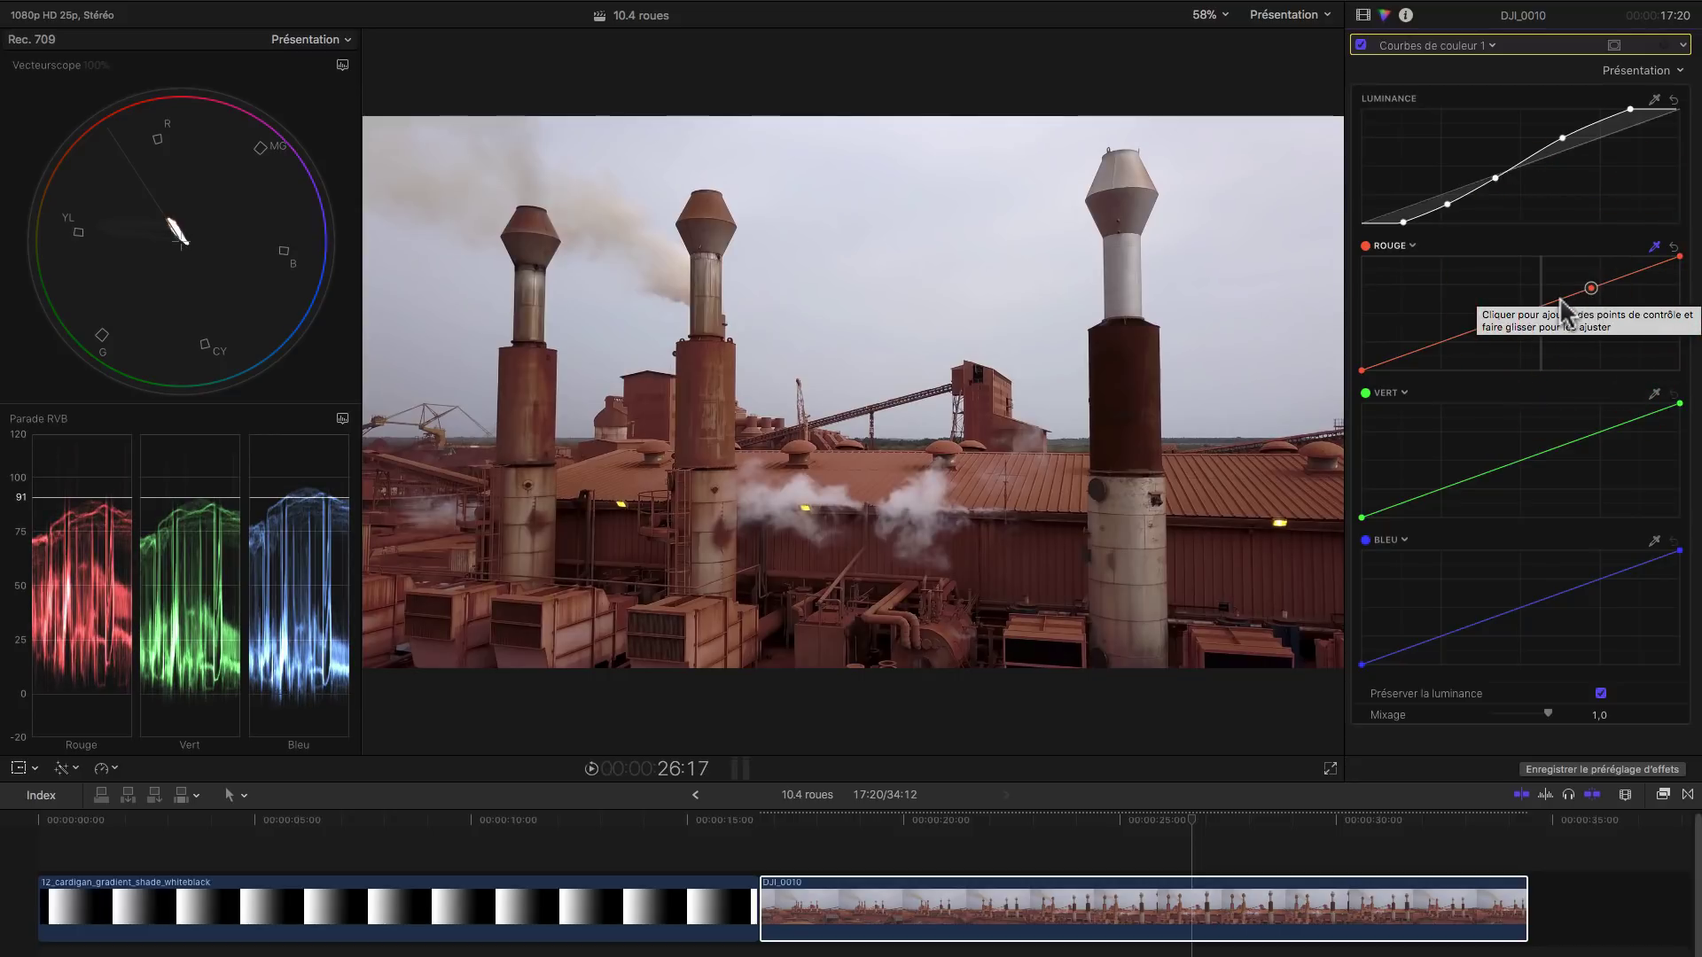
pyautogui.click(1552, 303)
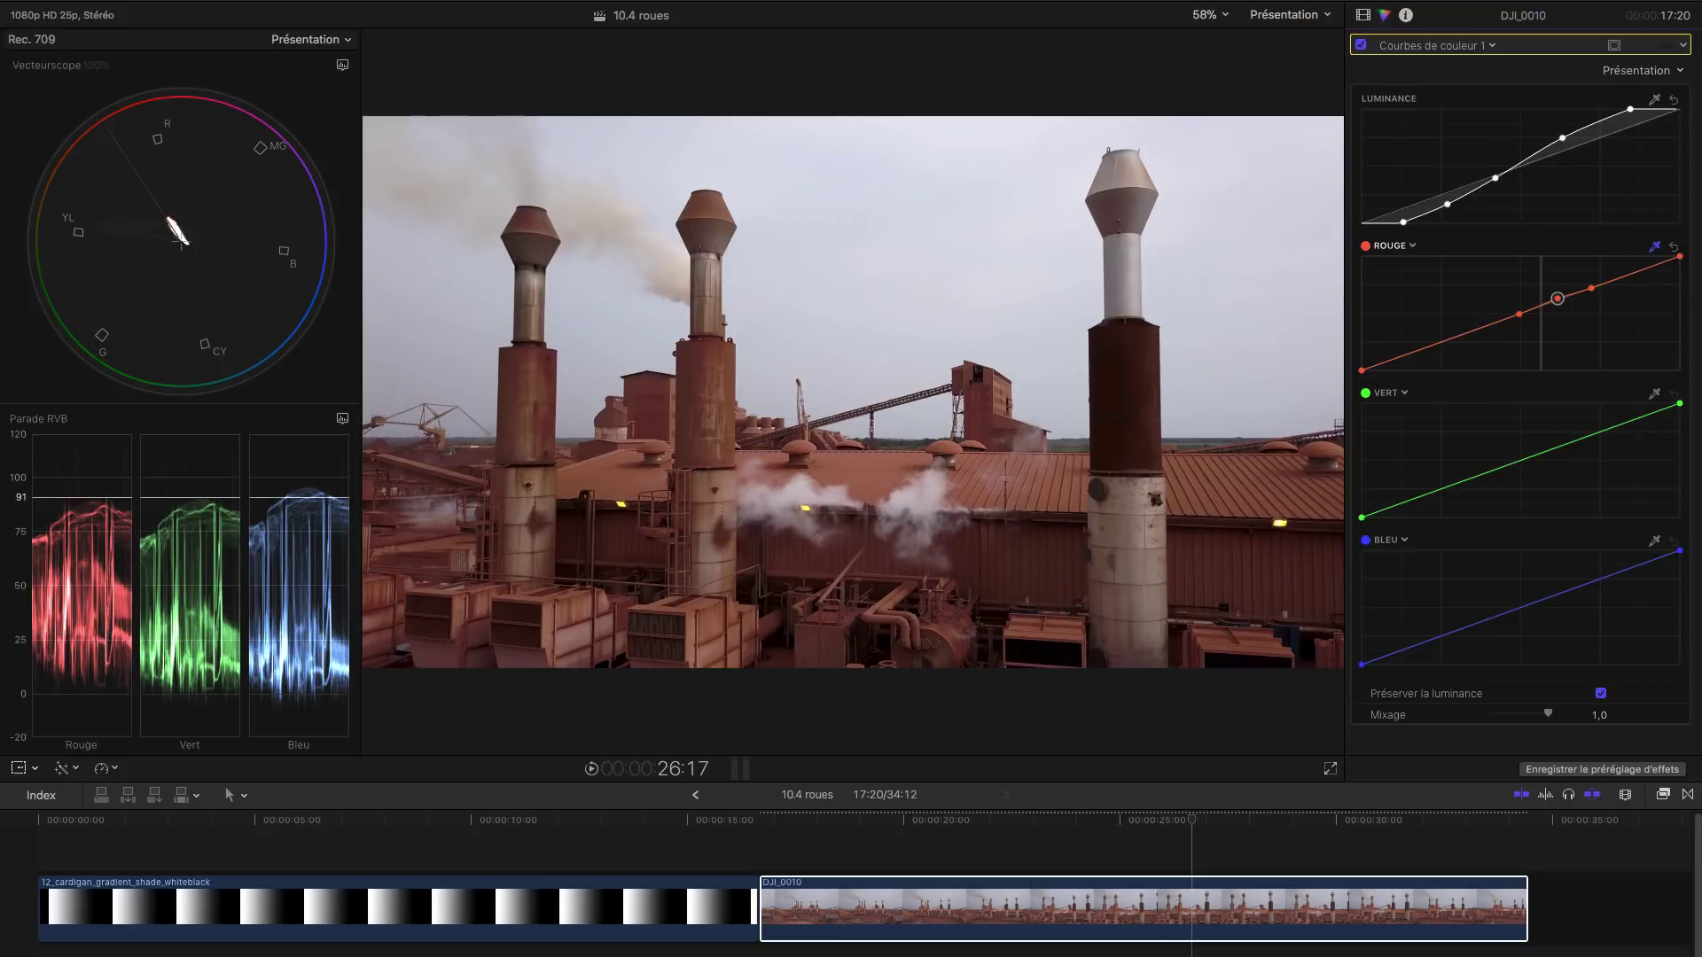
pyautogui.click(1559, 300)
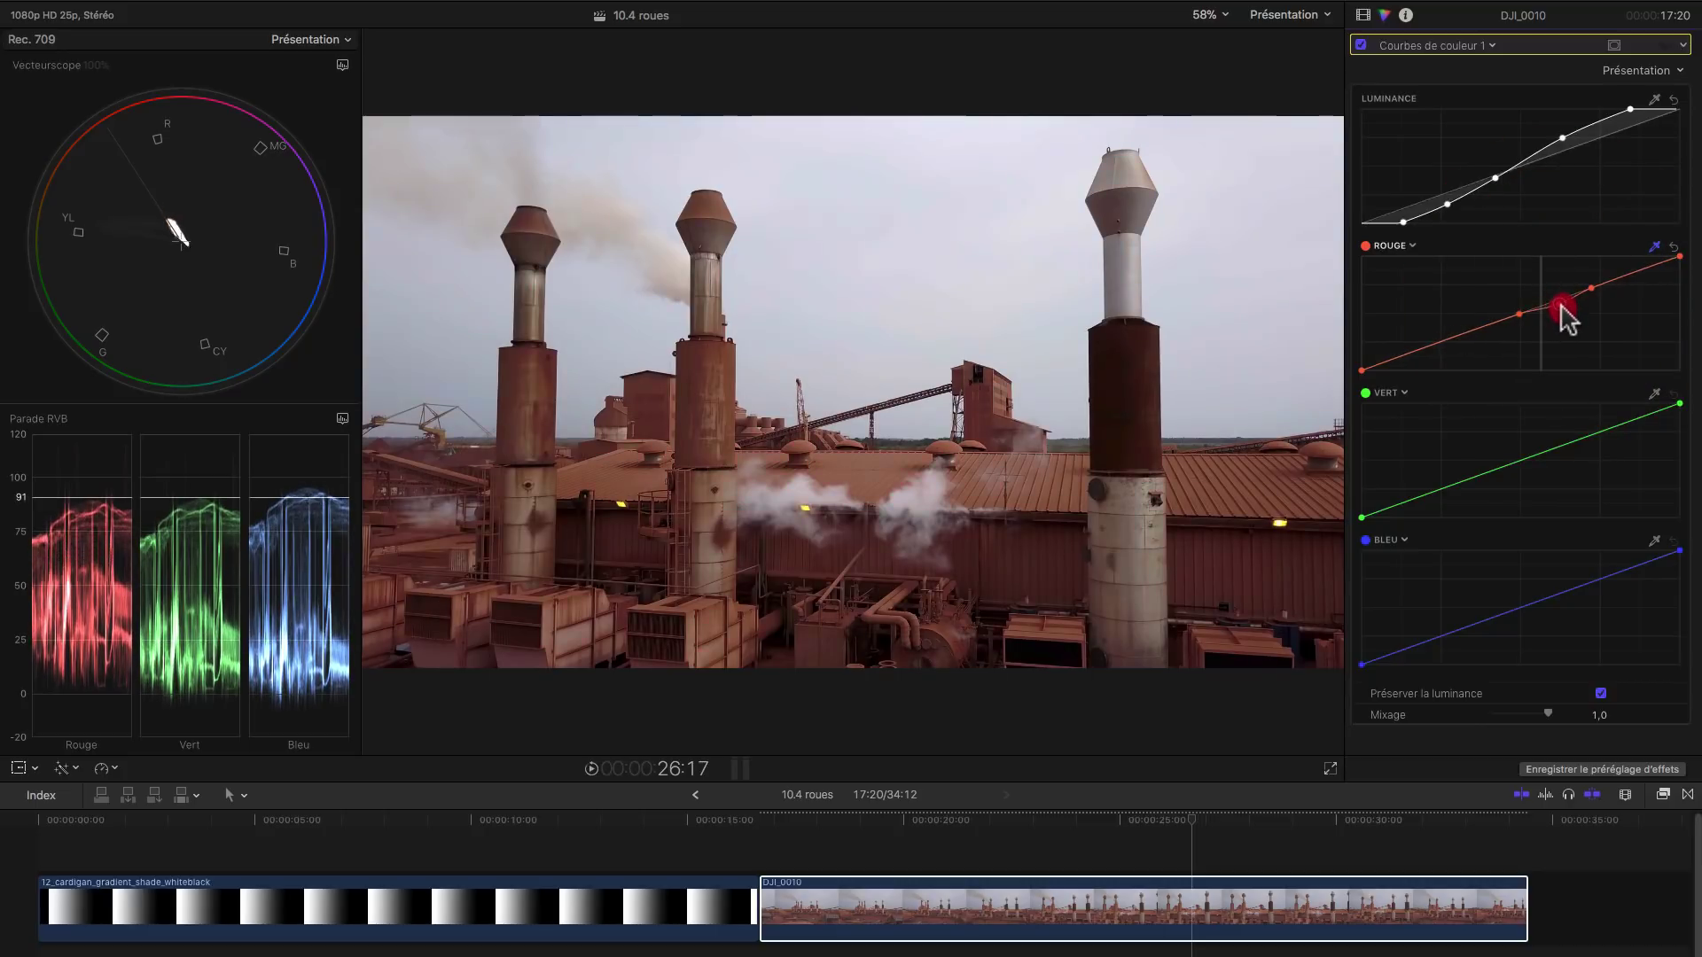
pyautogui.moveTo(1558, 300)
pyautogui.mouseDown()
pyautogui.moveTo(1558, 280)
pyautogui.moveTo(1551, 296)
pyautogui.mouseUp()
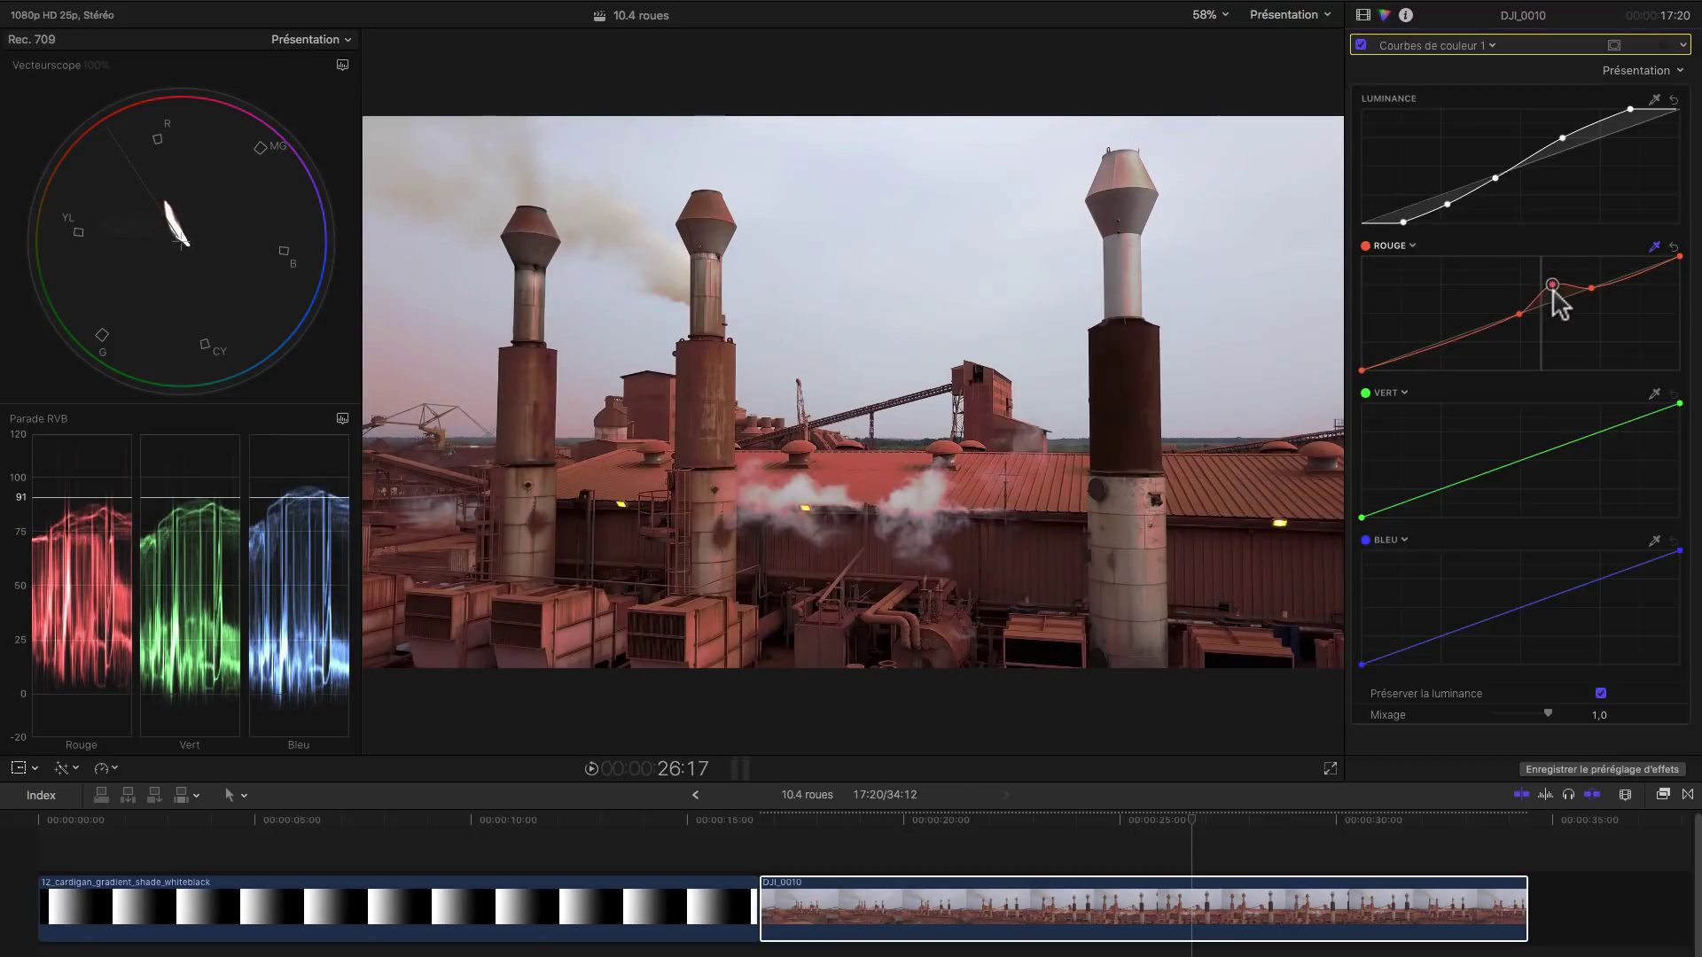
# - Disable Préserver la luminance, add a Rouge point near the highlights and fine-tune the two points above the sampled tone
pyautogui.click(1601, 693)
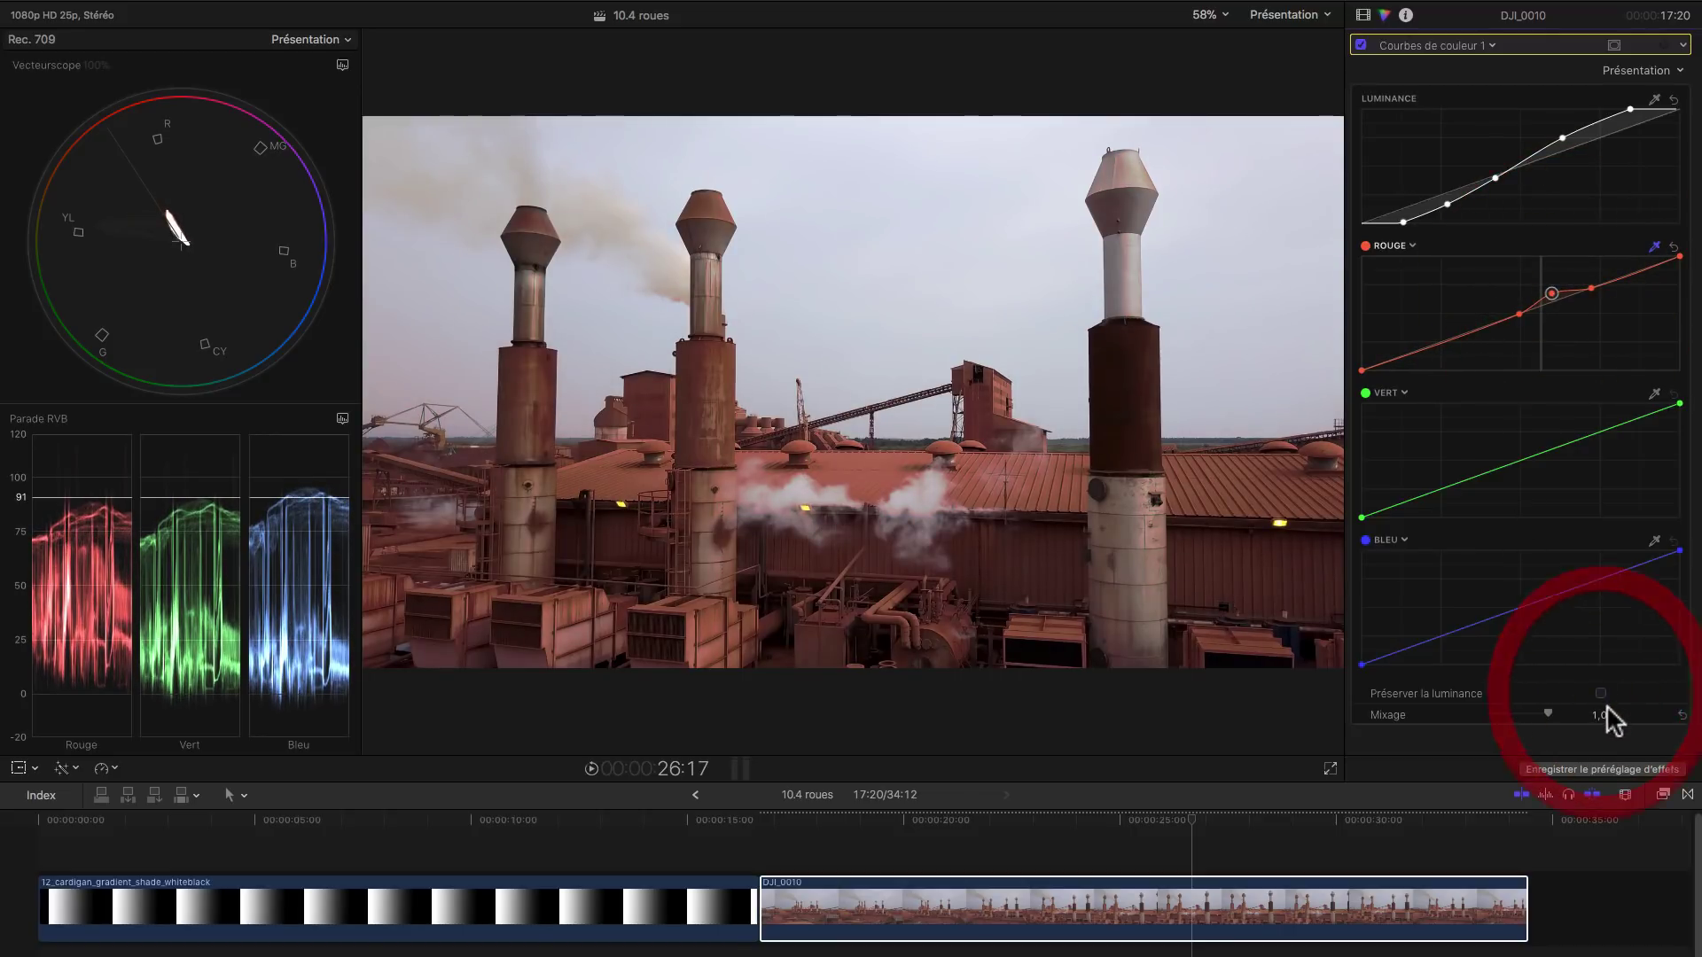
pyautogui.moveTo(1552, 293)
pyautogui.mouseDown()
pyautogui.moveTo(1561, 279)
pyautogui.moveTo(1559, 295)
pyautogui.mouseUp()
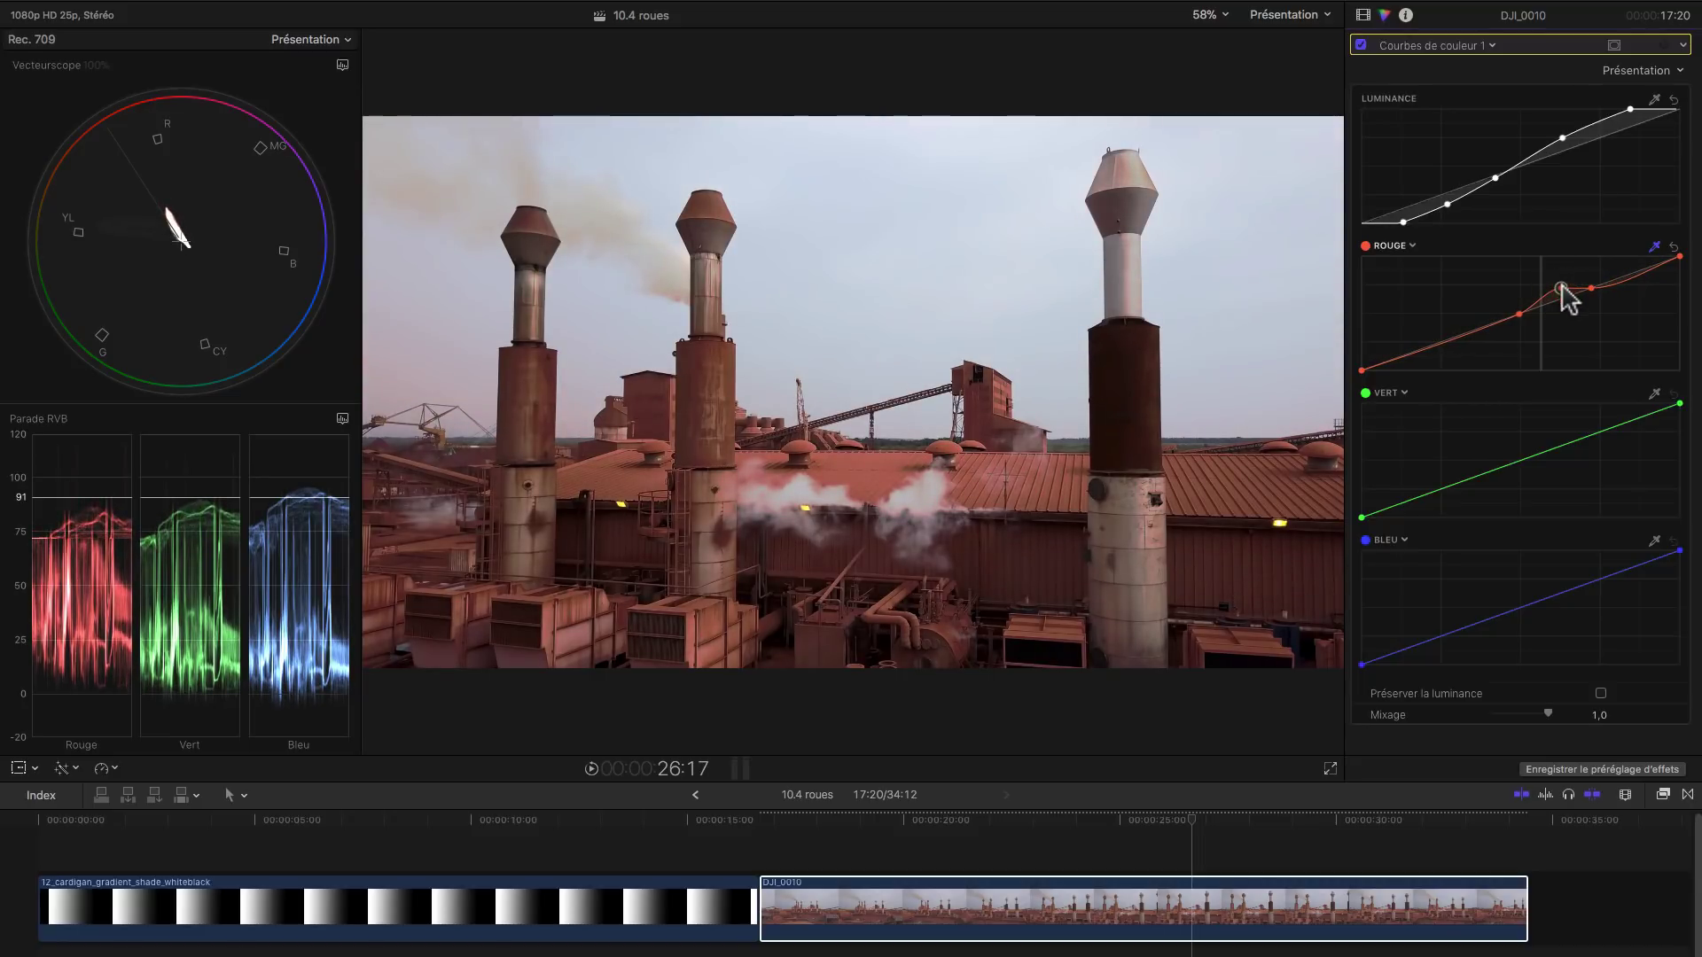
pyautogui.click(1651, 266)
pyautogui.click(1609, 282)
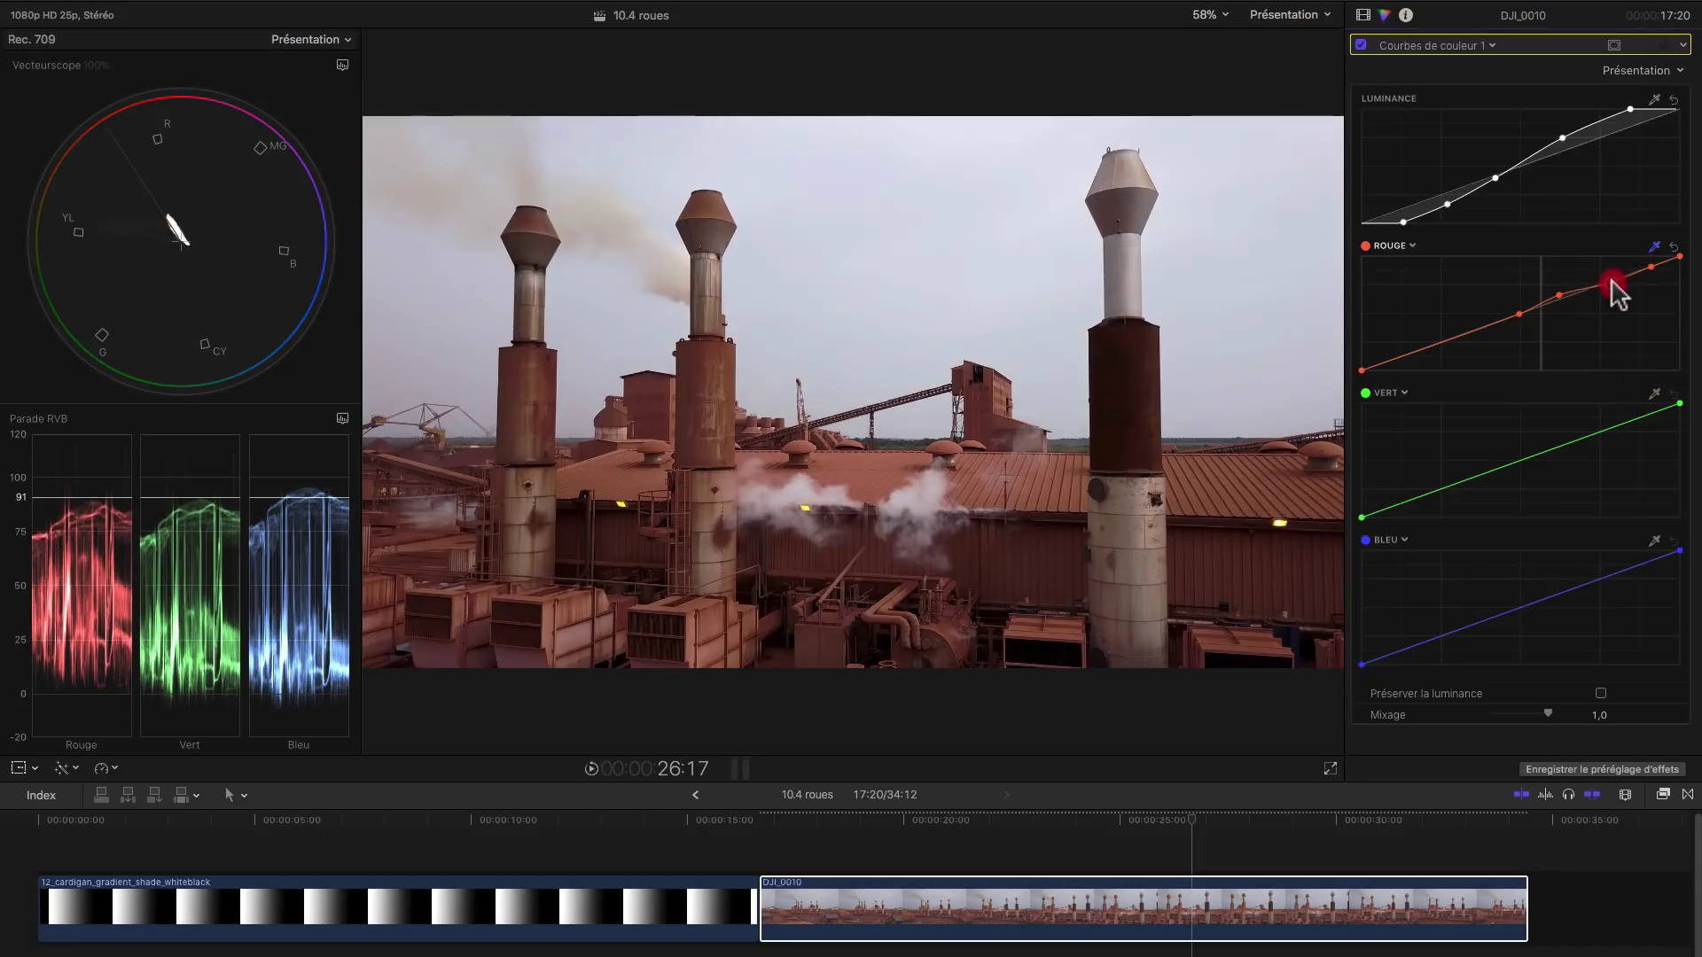
pyautogui.click(1559, 292)
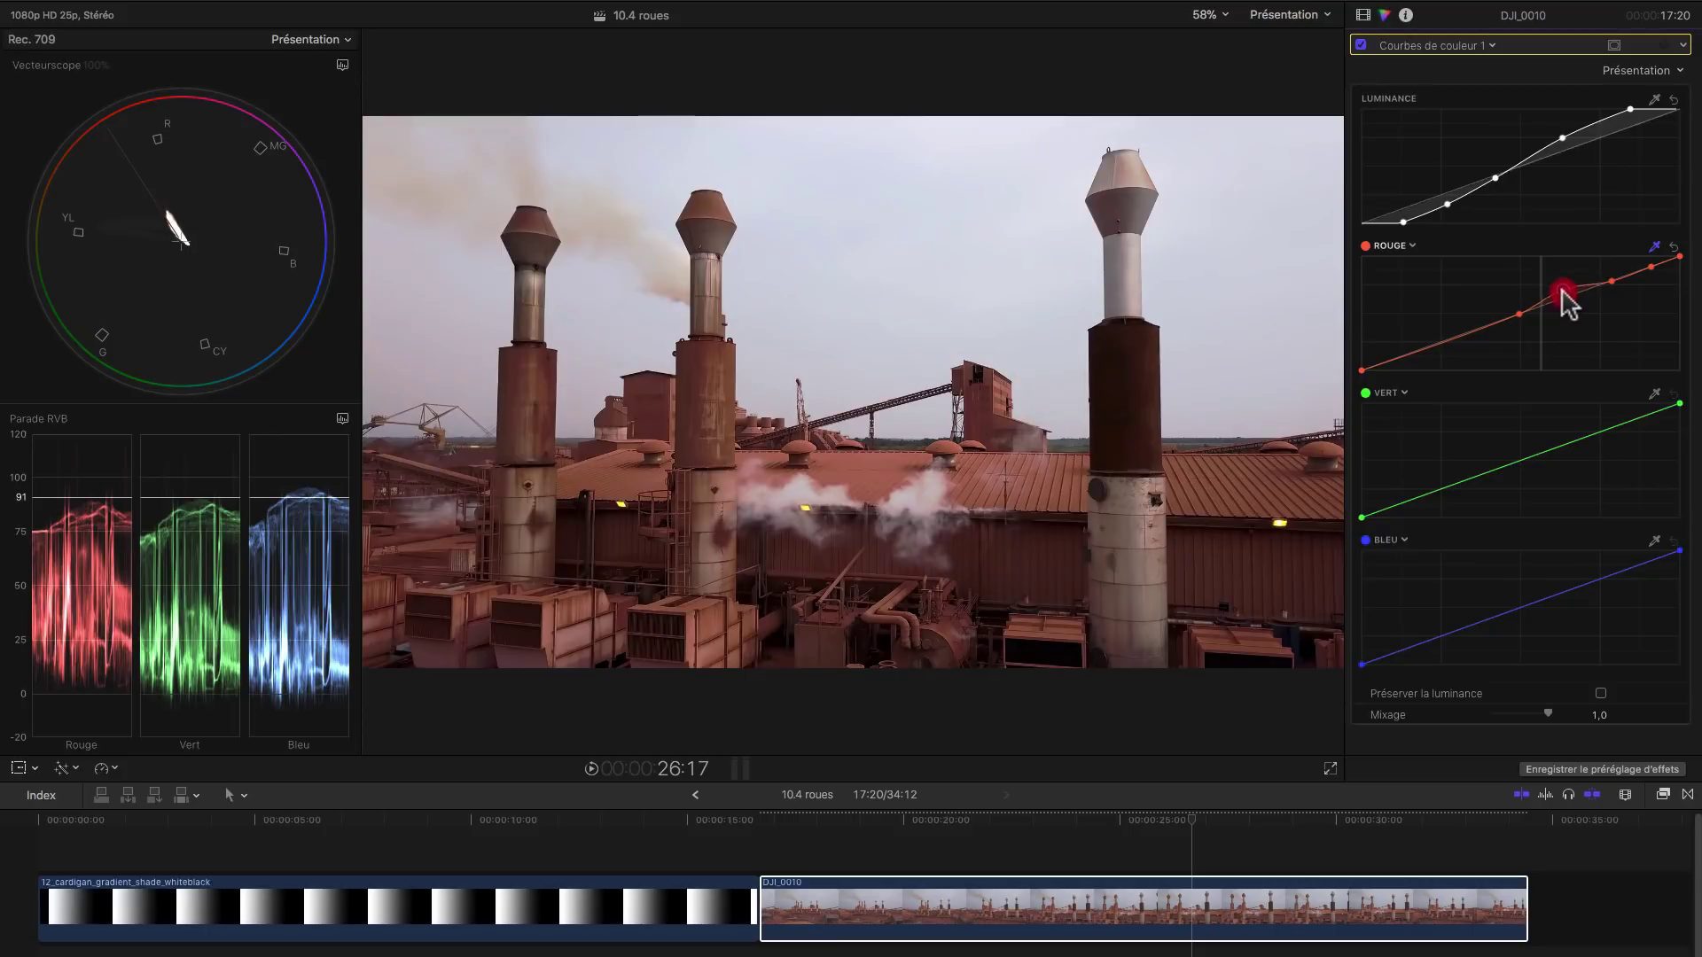
pyautogui.moveTo(1563, 290); pyautogui.dragTo(1558, 290)
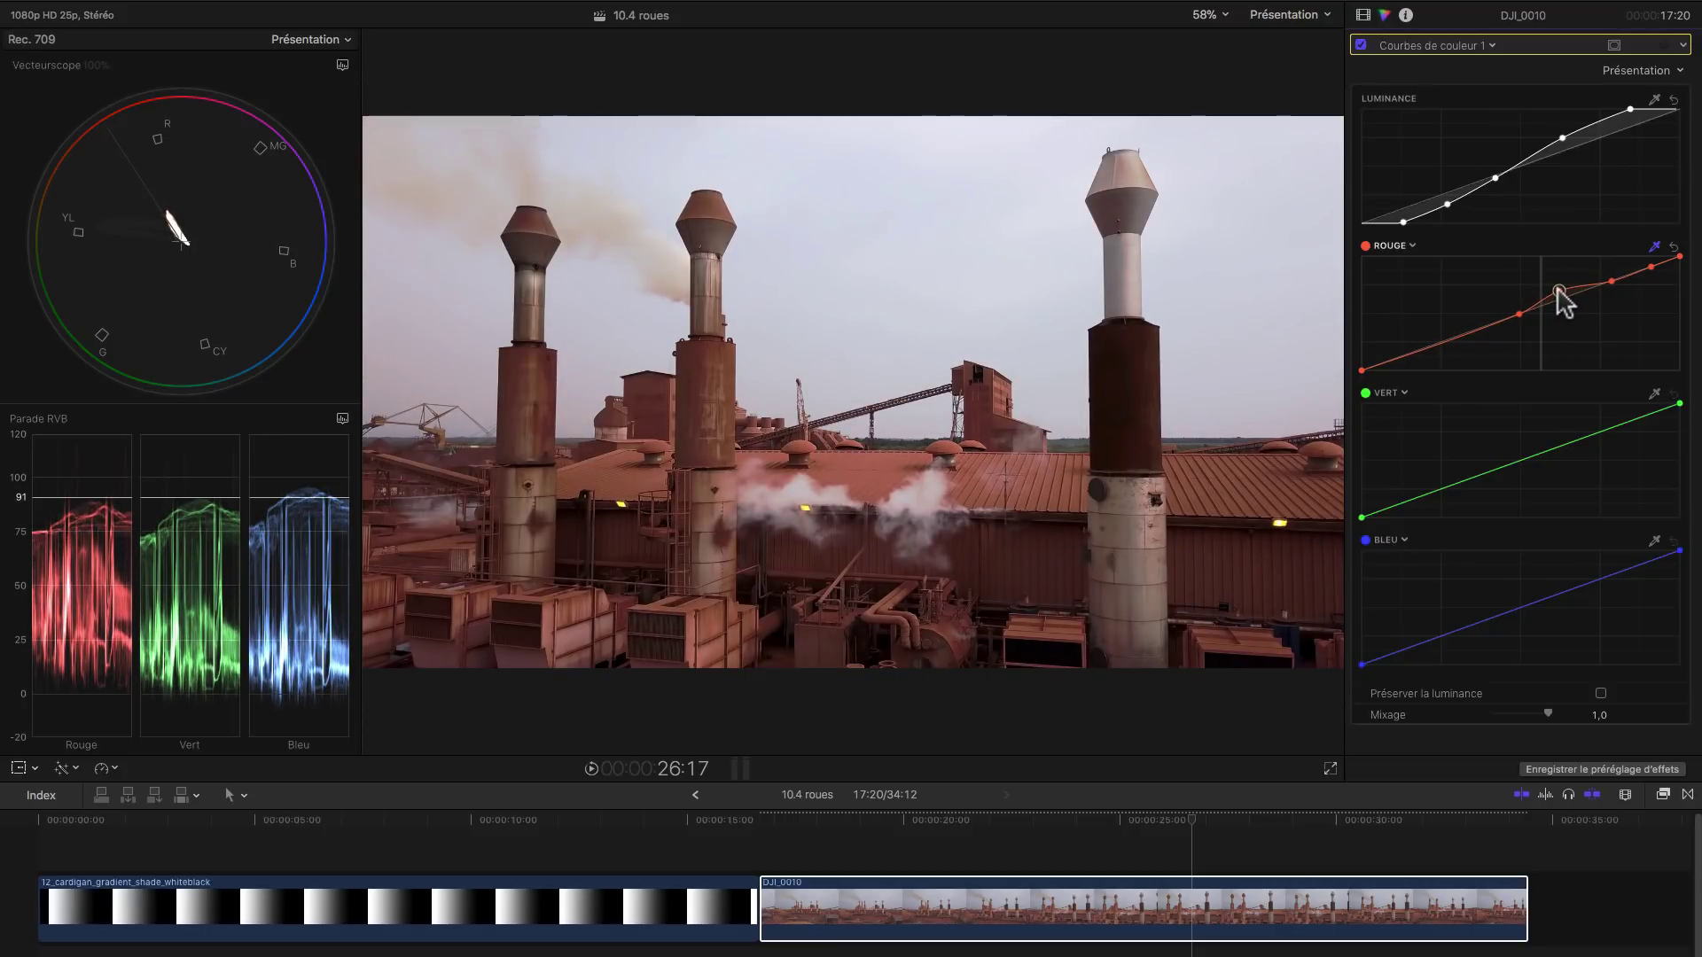
pyautogui.moveTo(1560, 293); pyautogui.dragTo(1562, 296)
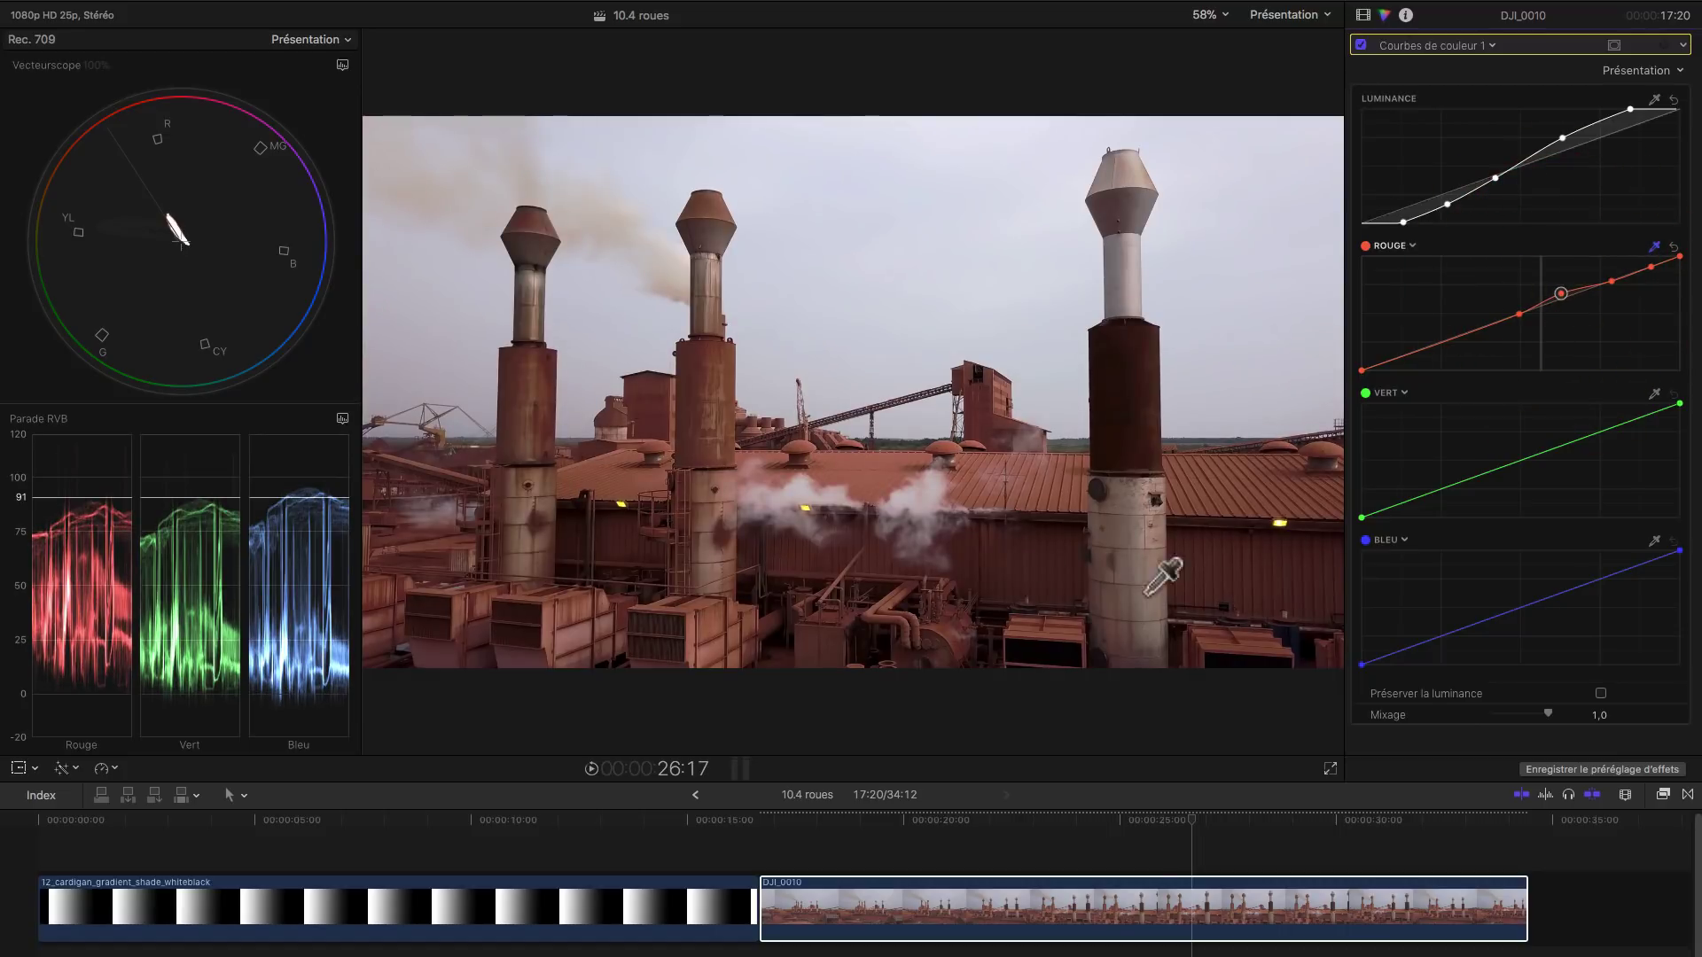
pyautogui.click(1411, 880)
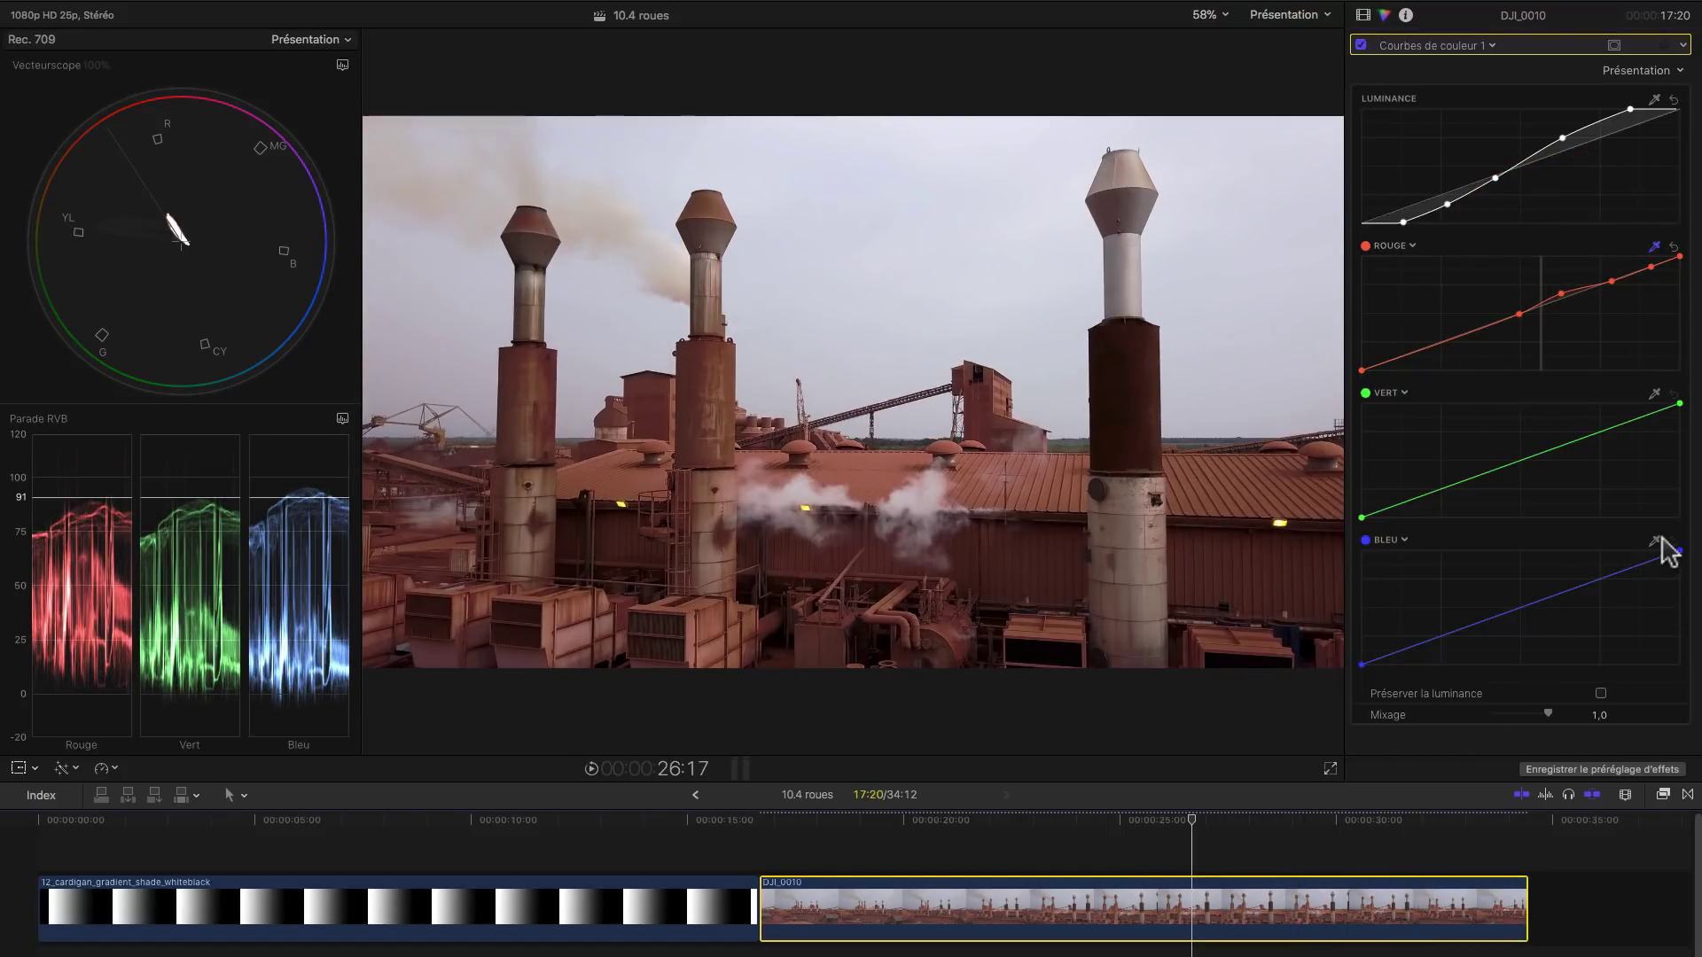
# - Sample the sky with the Bleu curve's eyedropper and add control points at the sampled tone and just below it
pyautogui.click(1655, 540)
pyautogui.moveTo(924, 253); pyautogui.dragTo(969, 274)
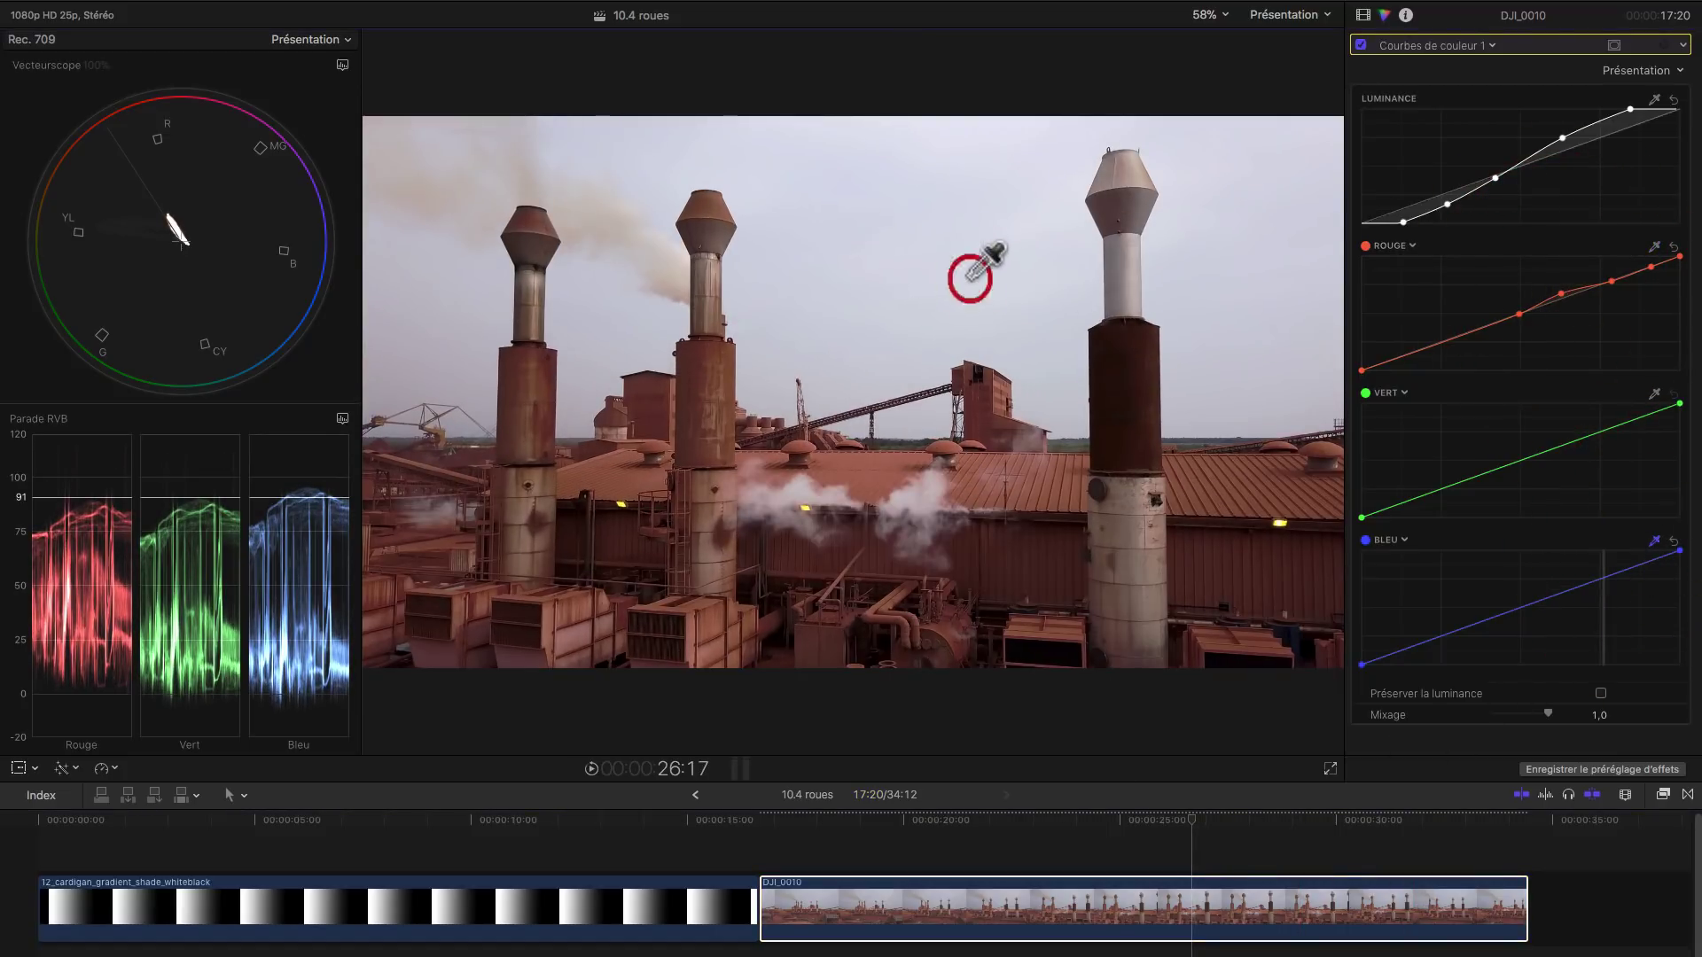
pyautogui.click(1603, 576)
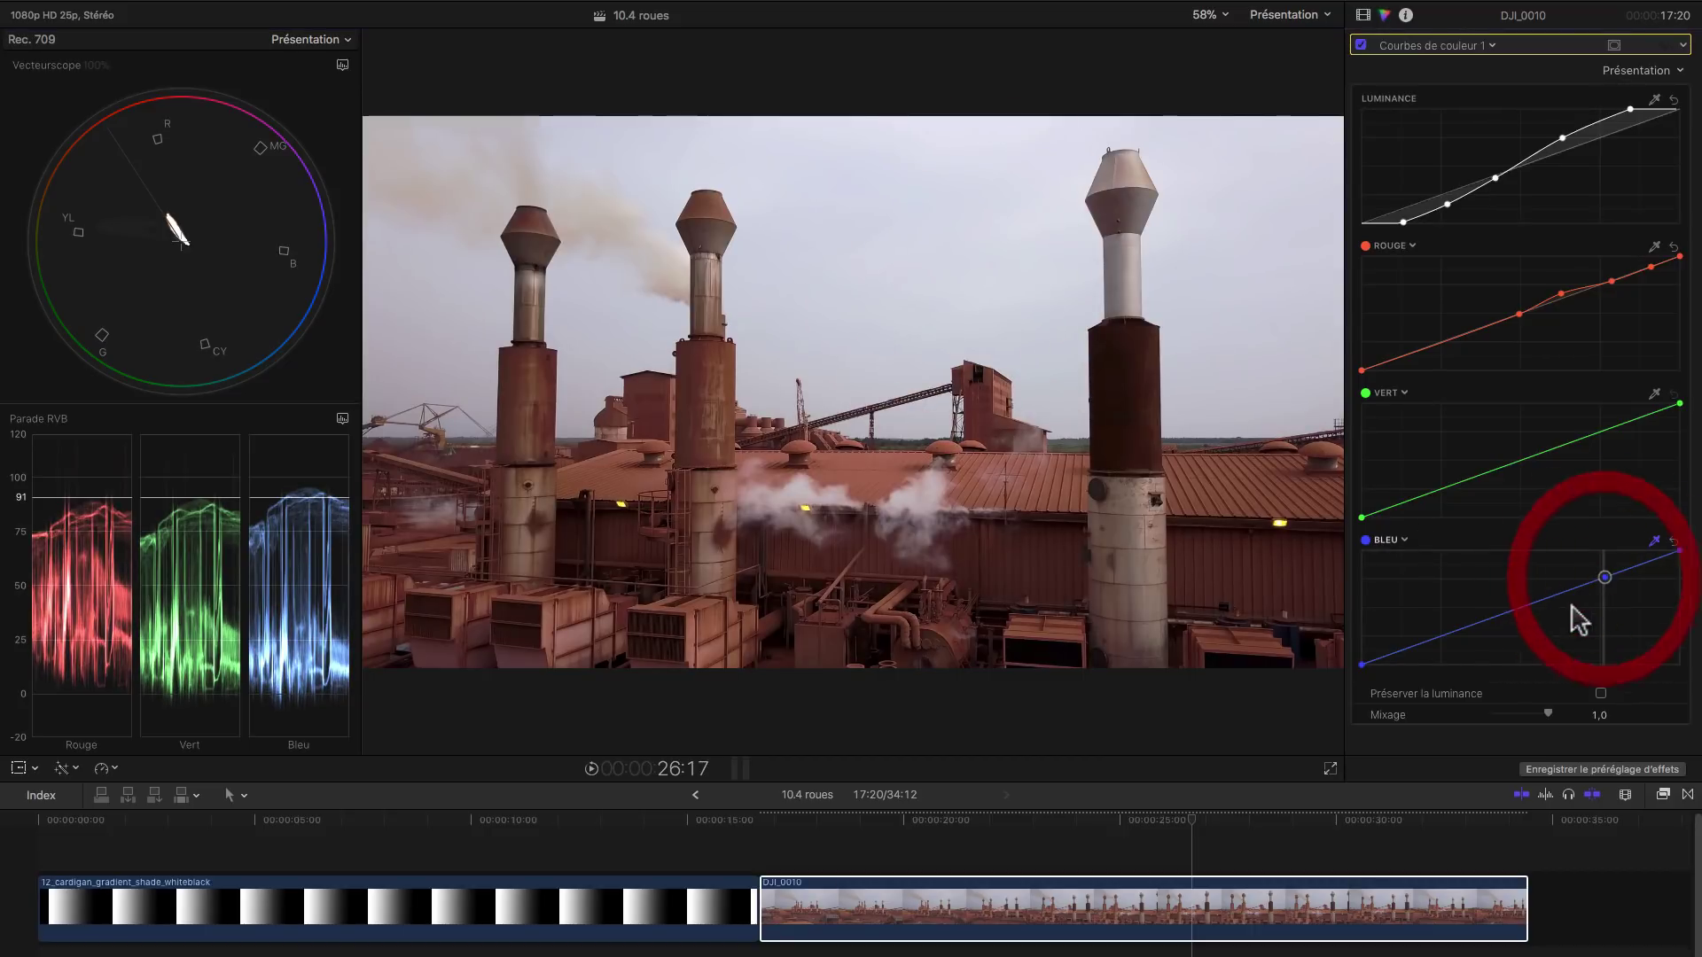
pyautogui.click(1551, 598)
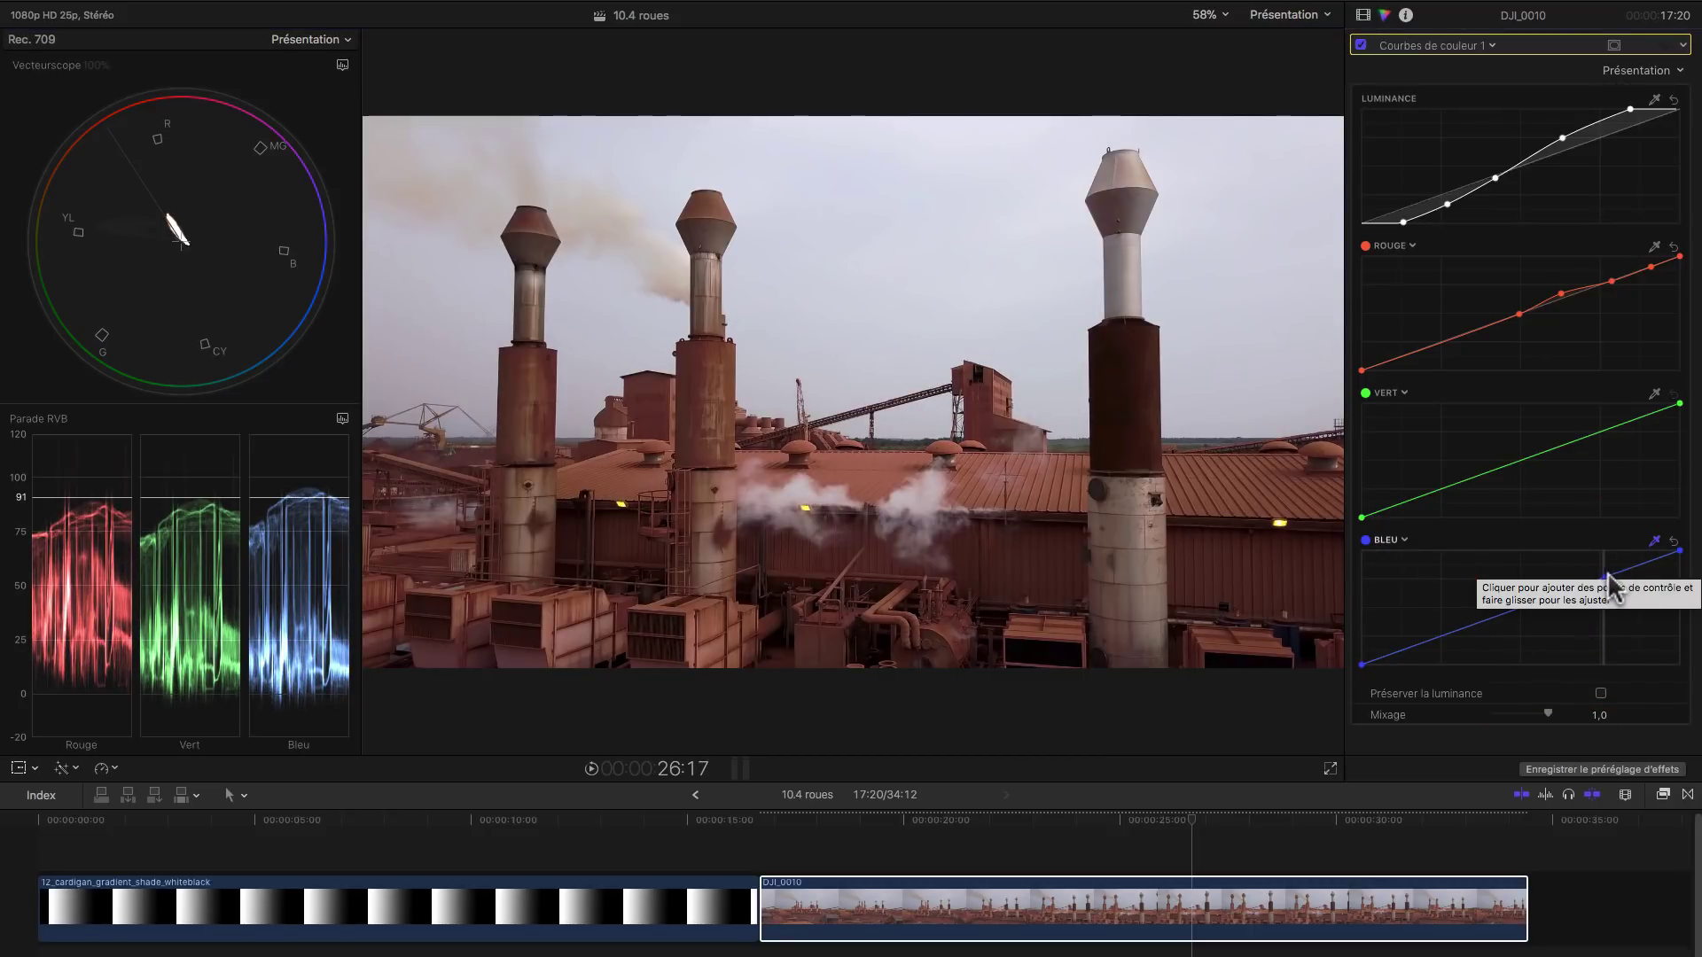
# - Raise the Bleu curve's sky point, comparing the result with Préserver la luminance enabled and leaving the option disabled
pyautogui.click(1601, 693)
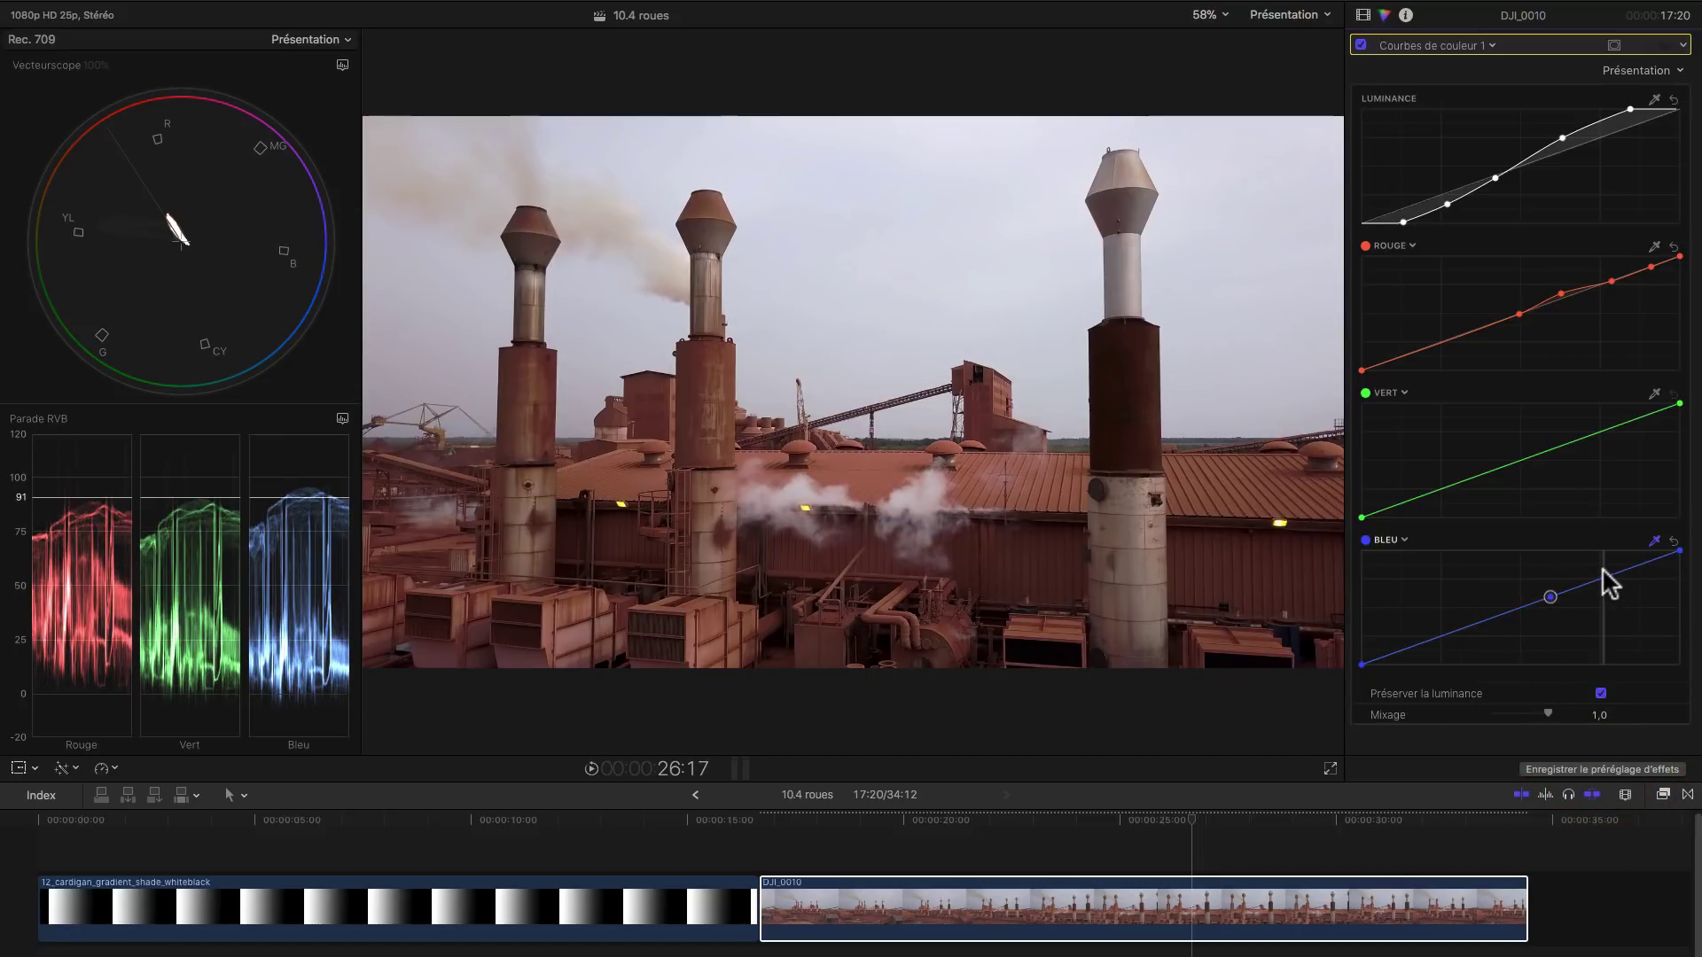
pyautogui.moveTo(1604, 572)
pyautogui.mouseDown()
pyautogui.moveTo(1605, 556)
pyautogui.moveTo(1618, 572)
pyautogui.moveTo(1605, 559)
pyautogui.mouseUp()
pyautogui.click(1601, 693)
pyautogui.click(1605, 561)
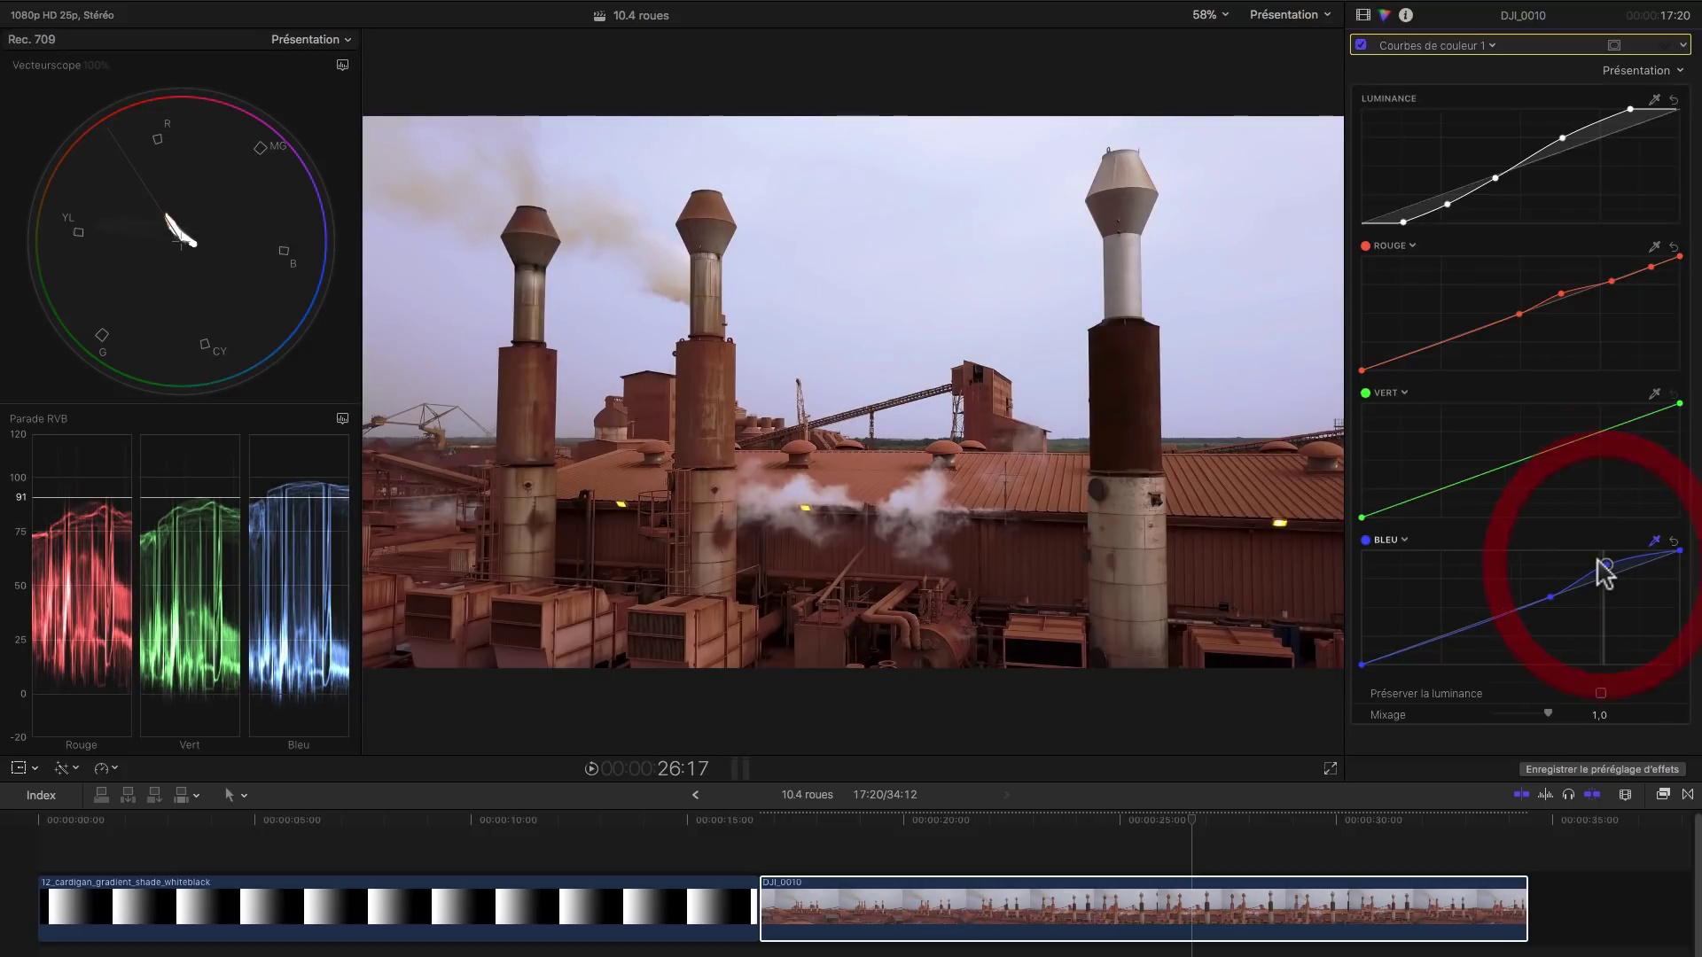
# - Lower the Rouge curve's raised middle point almost to the diagonal and fine-tune the raised sky point on the Bleu curve
pyautogui.moveTo(1560, 294); pyautogui.dragTo(1569, 307)
pyautogui.click(1569, 301)
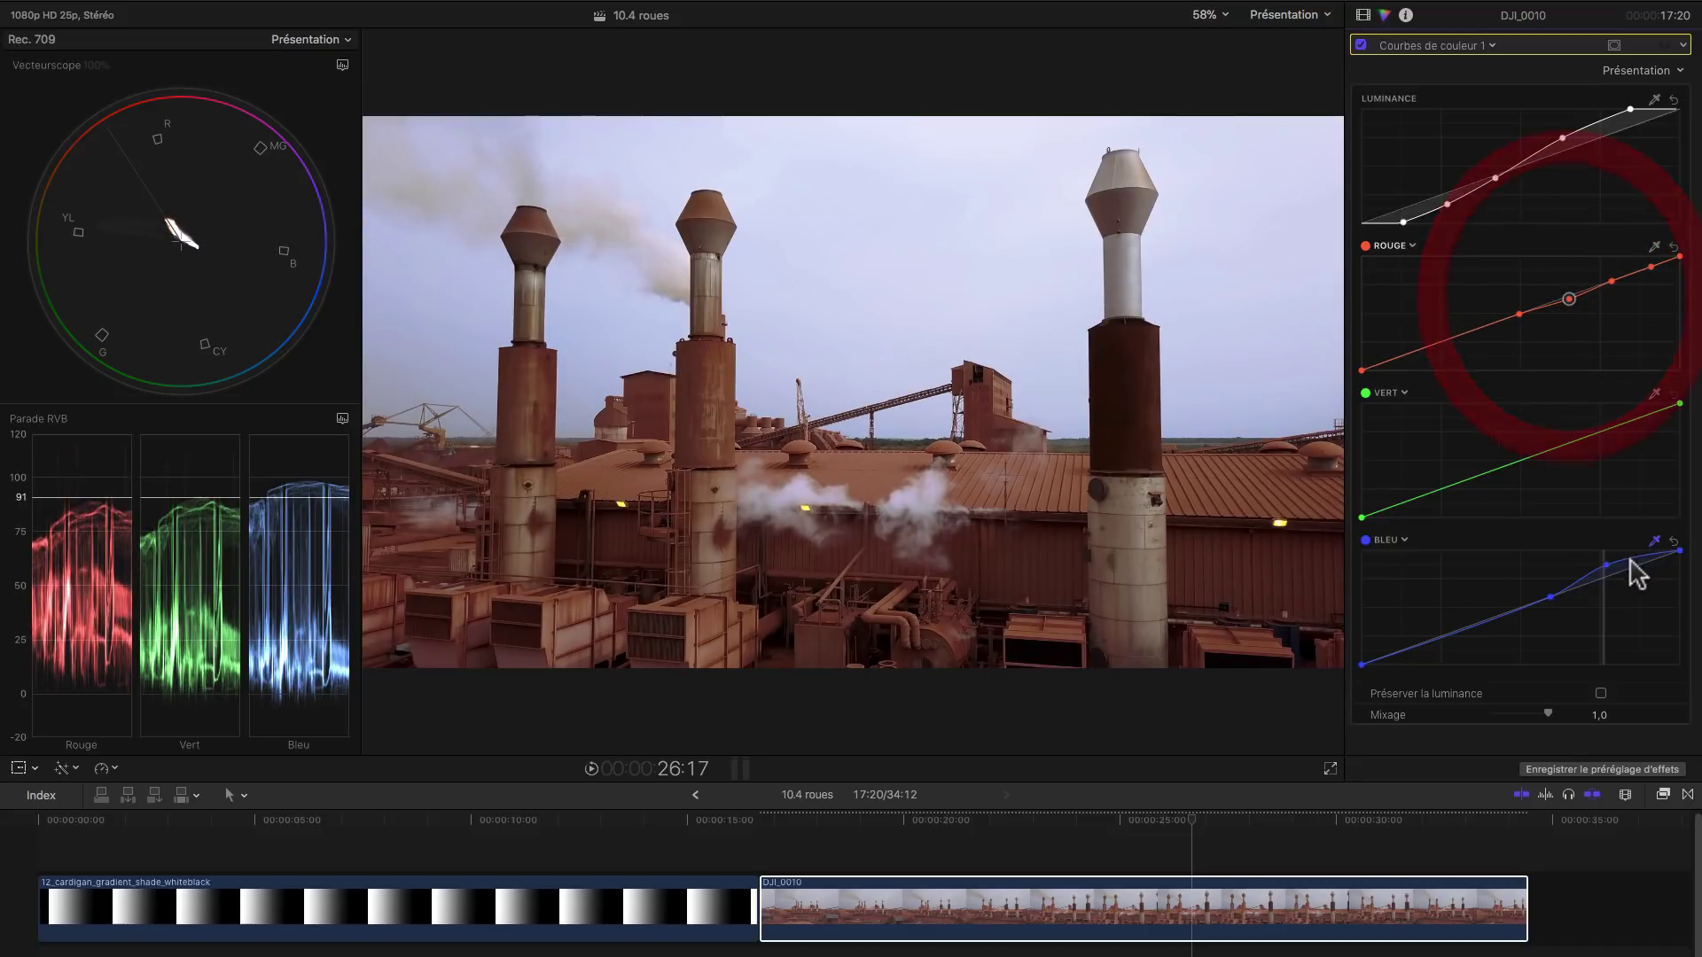
pyautogui.click(1603, 563)
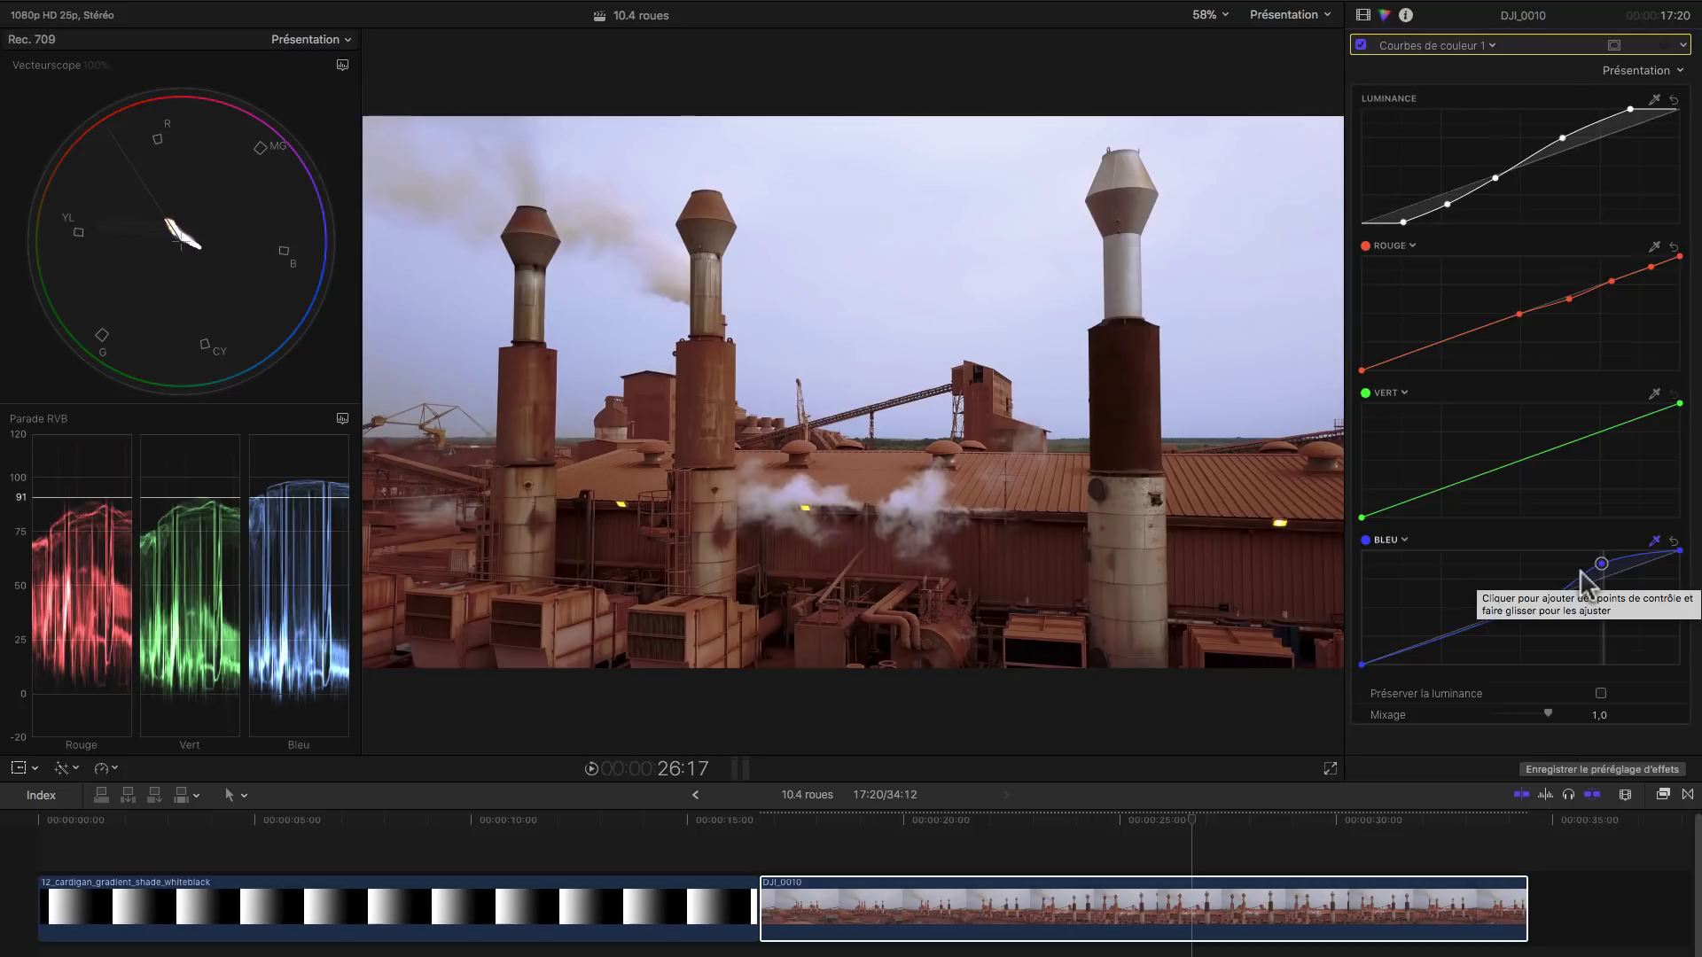
pyautogui.click(1550, 597)
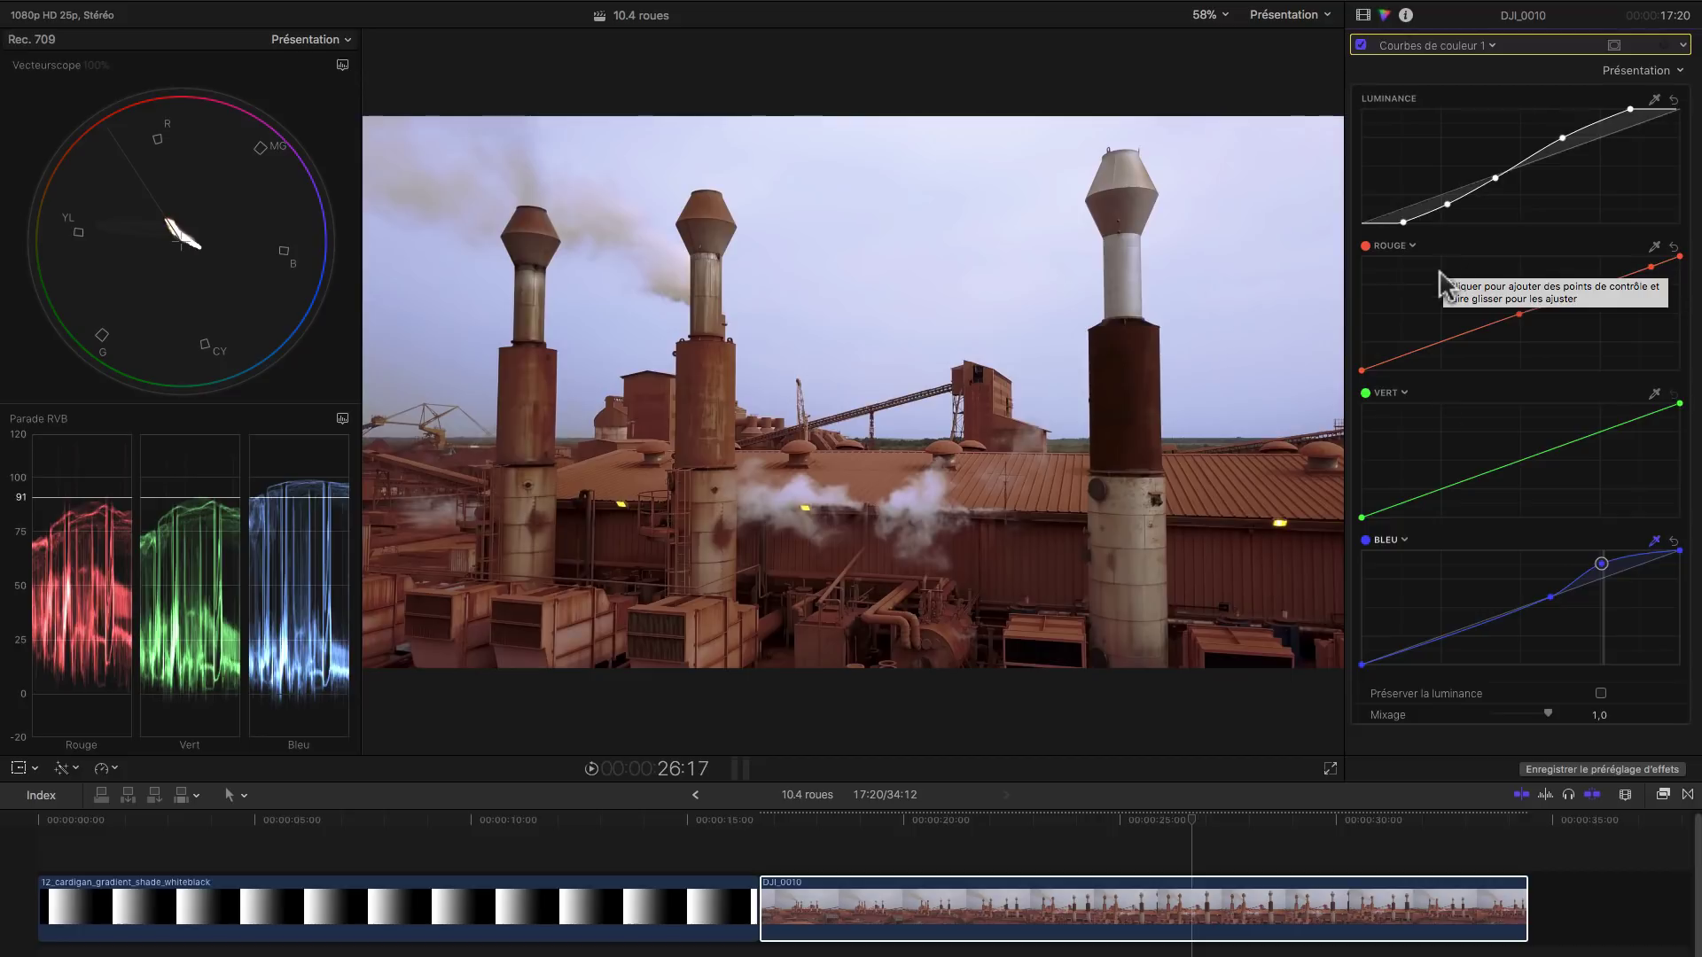
# - Turn the Courbes de couleur 1 correction off and on again to compare the image before and after
pyautogui.click(1362, 46)
pyautogui.click(1362, 46)
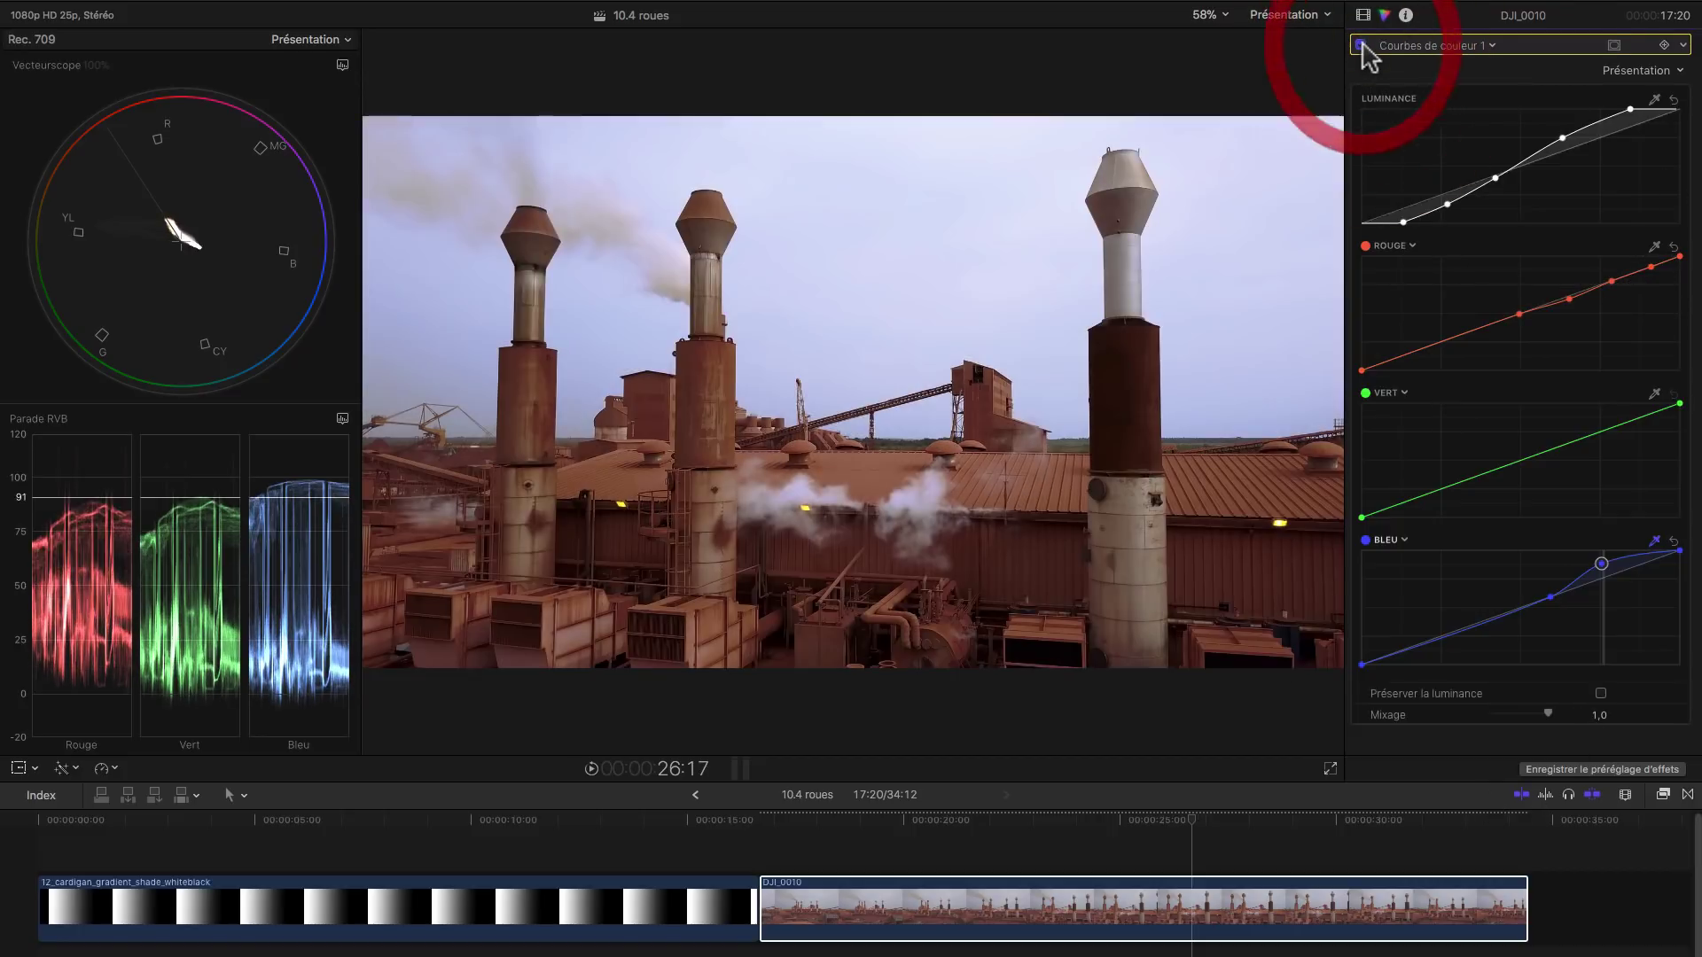